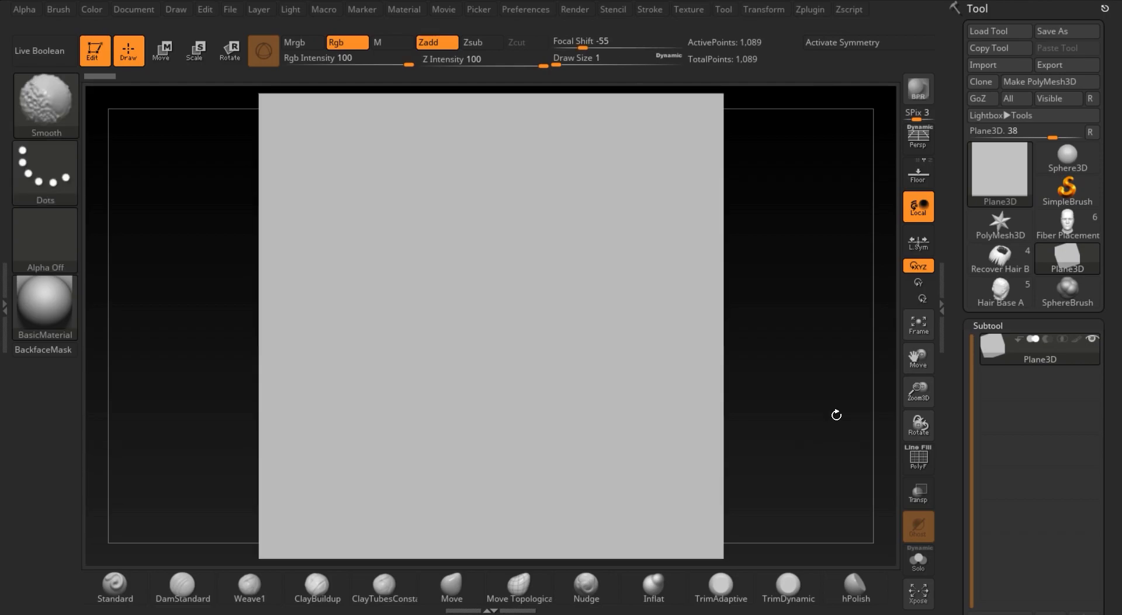
# Convert the plane primitive into a PolyMesh3D and display its polyframe wireframe.
pyautogui.click(1046, 82)
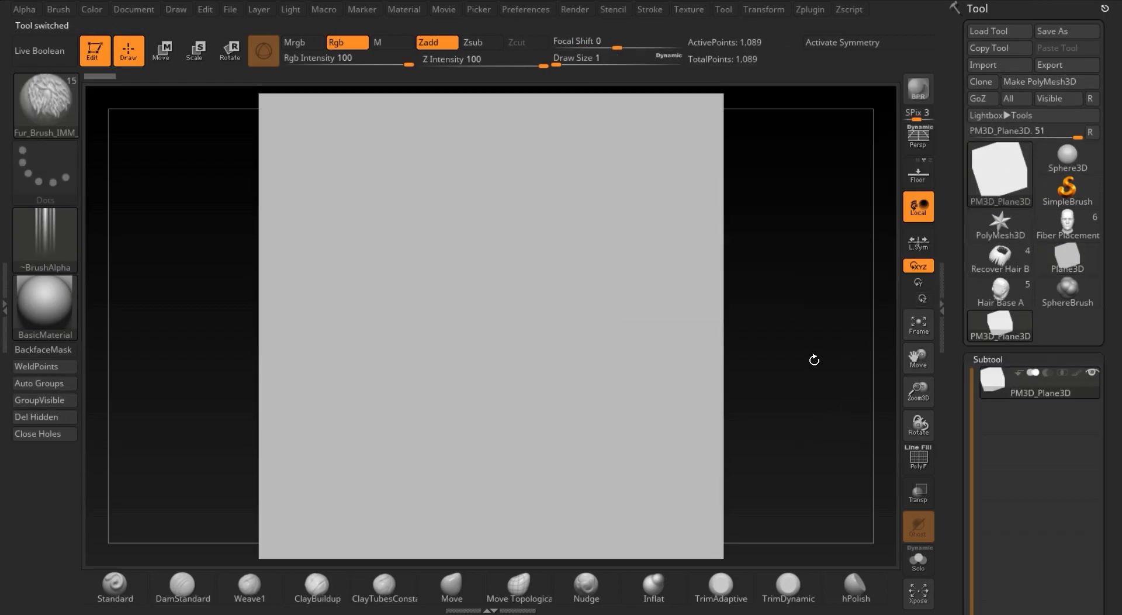
pyautogui.hotkey('shift', 'f')
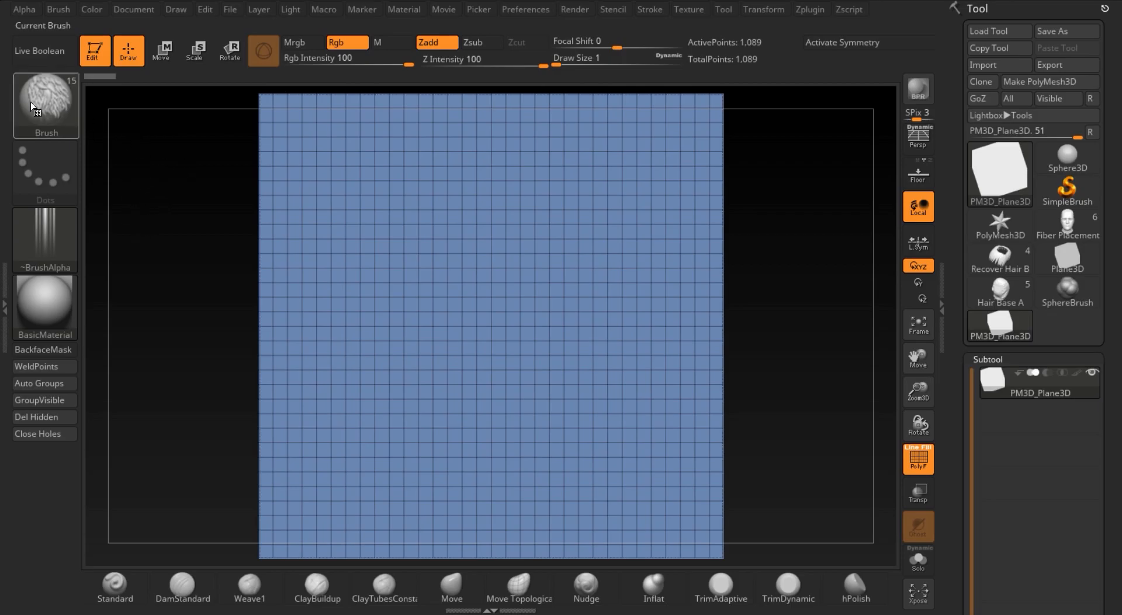
pyautogui.moveTo(40, 113)
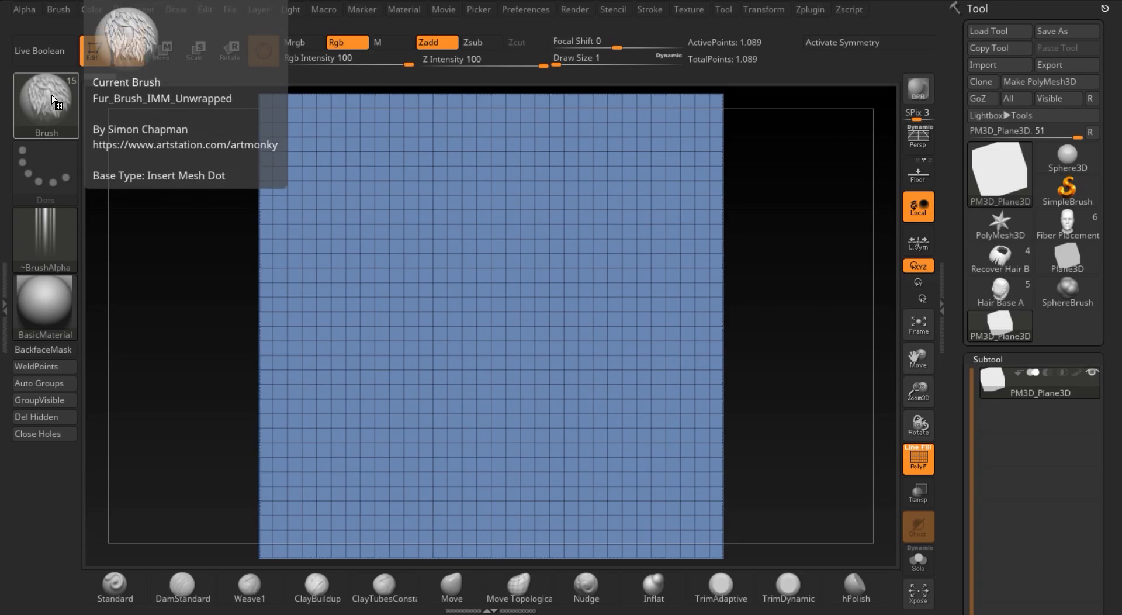
# Look through the alpha images in the Fur folder of ZAlphas and close the import without choosing one.
pyautogui.click(50, 236)
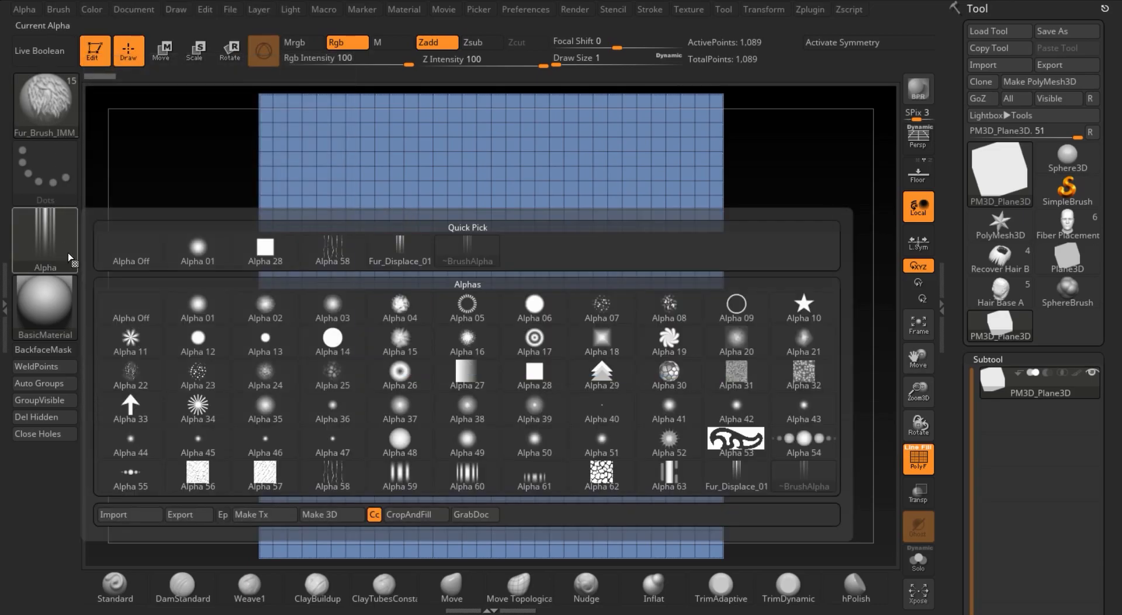
pyautogui.click(139, 517)
pyautogui.click(212, 130)
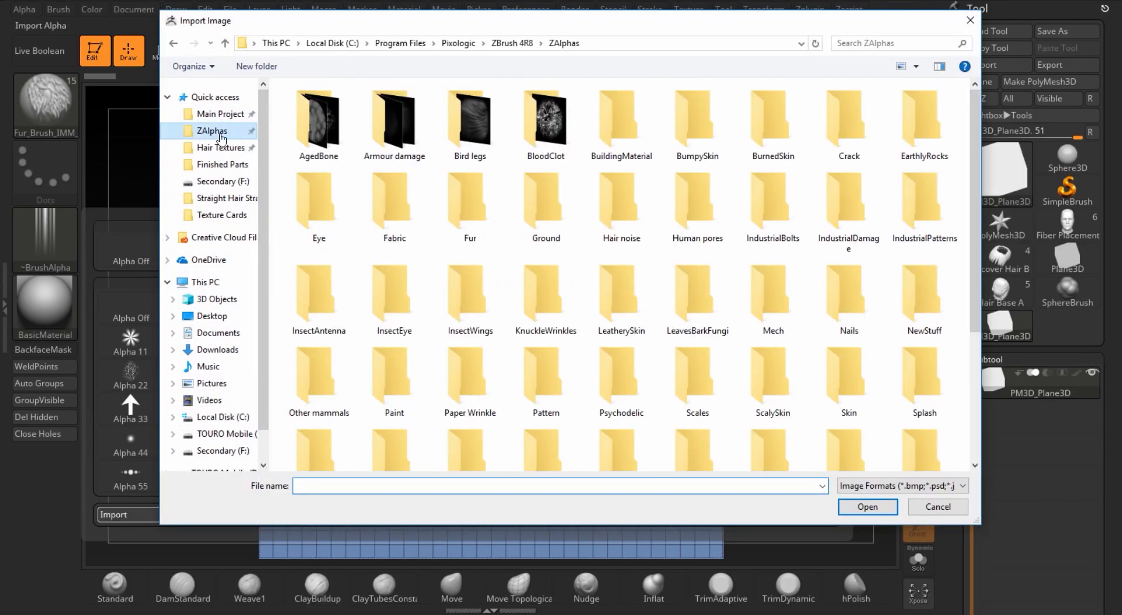
pyautogui.doubleClick(449, 202)
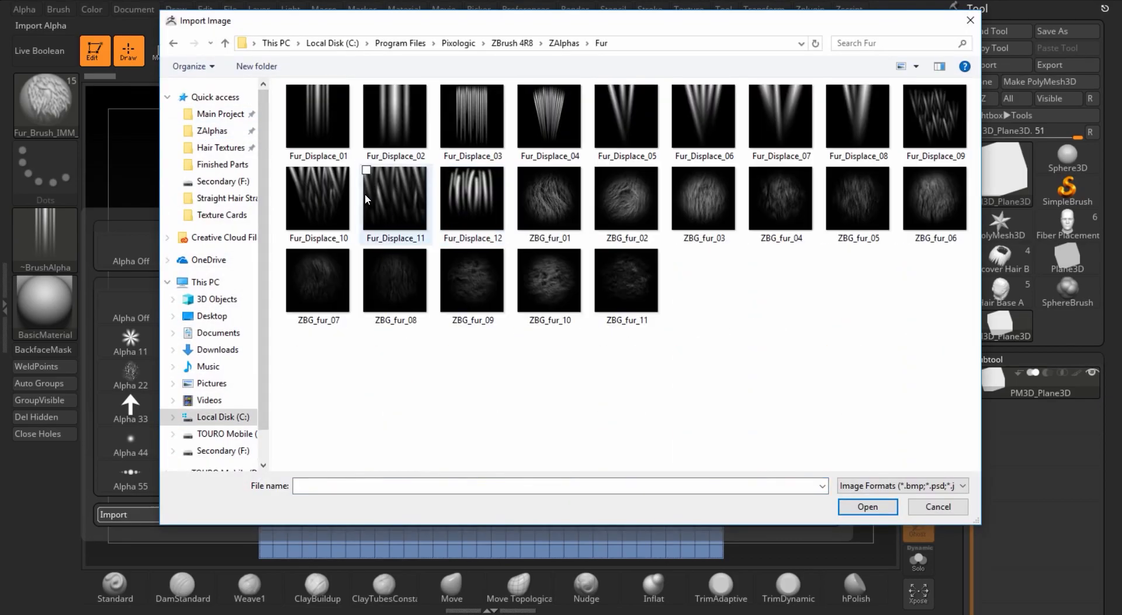
pyautogui.click(922, 508)
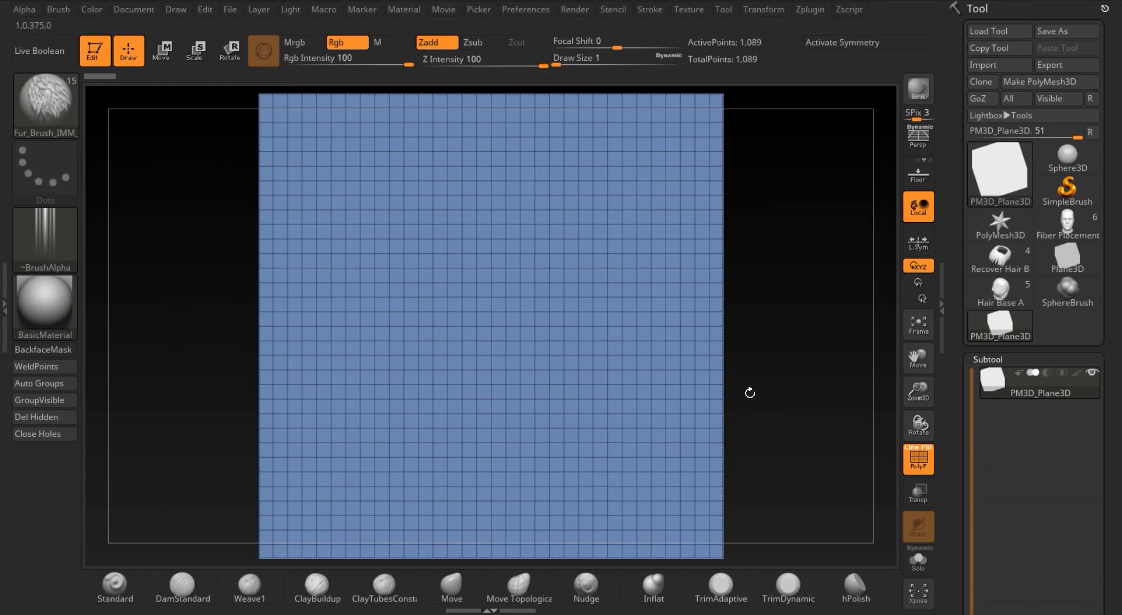
# Review the Create NanoMesh Brush option and switch to the ZModeler brush that carries the 15 fur meshes.
pyautogui.click(55, 106)
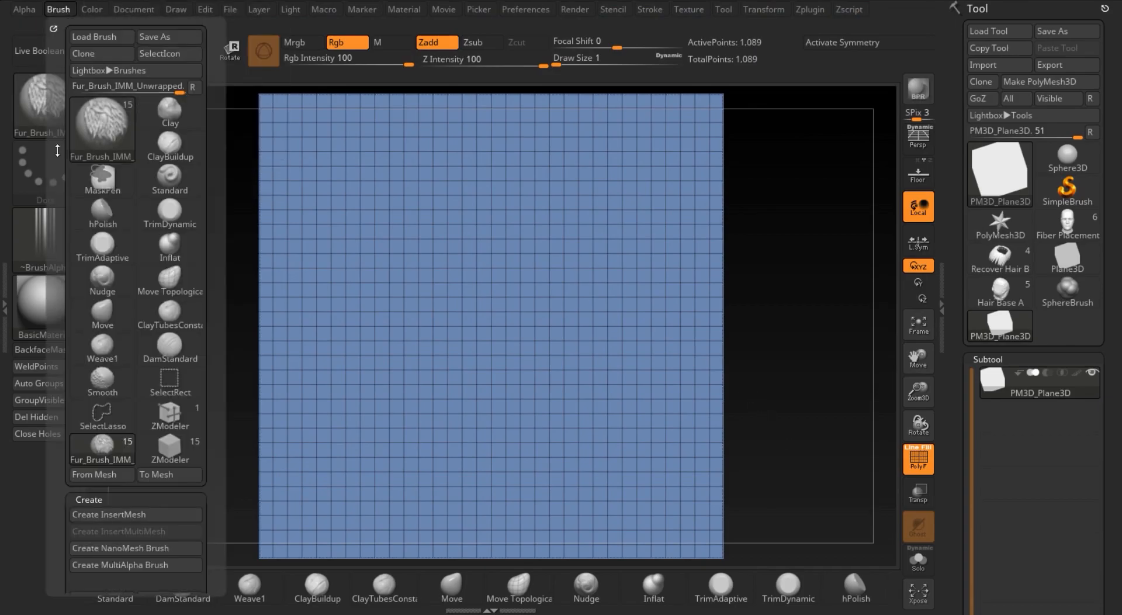
pyautogui.moveTo(60, 434)
pyautogui.mouseDown()
pyautogui.moveTo(60, 310)
pyautogui.moveTo(61, 342)
pyautogui.mouseUp()
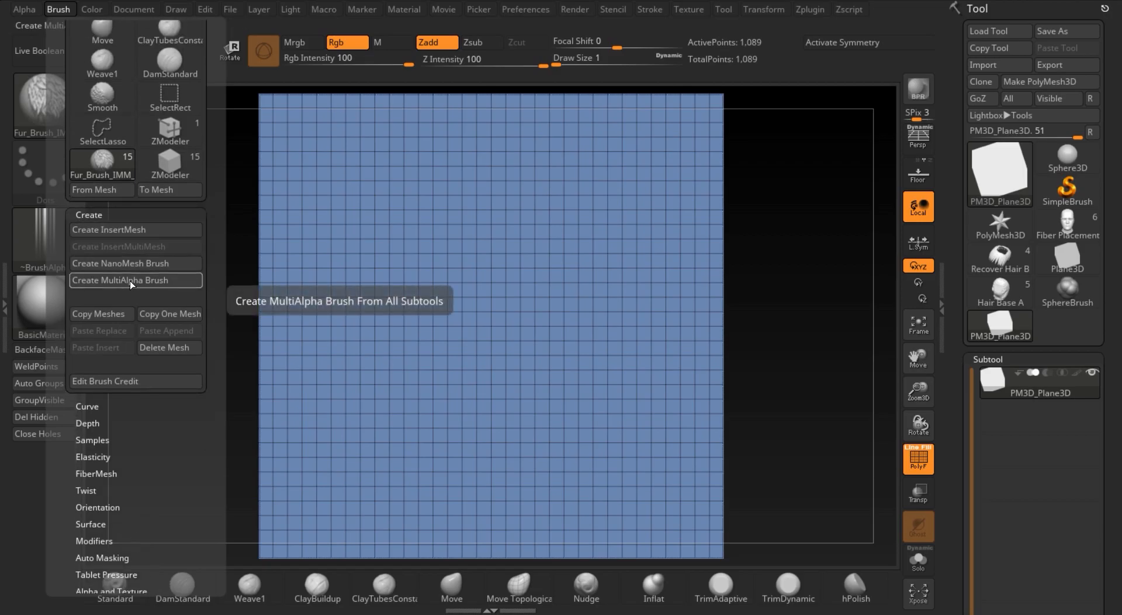
pyautogui.click(142, 265)
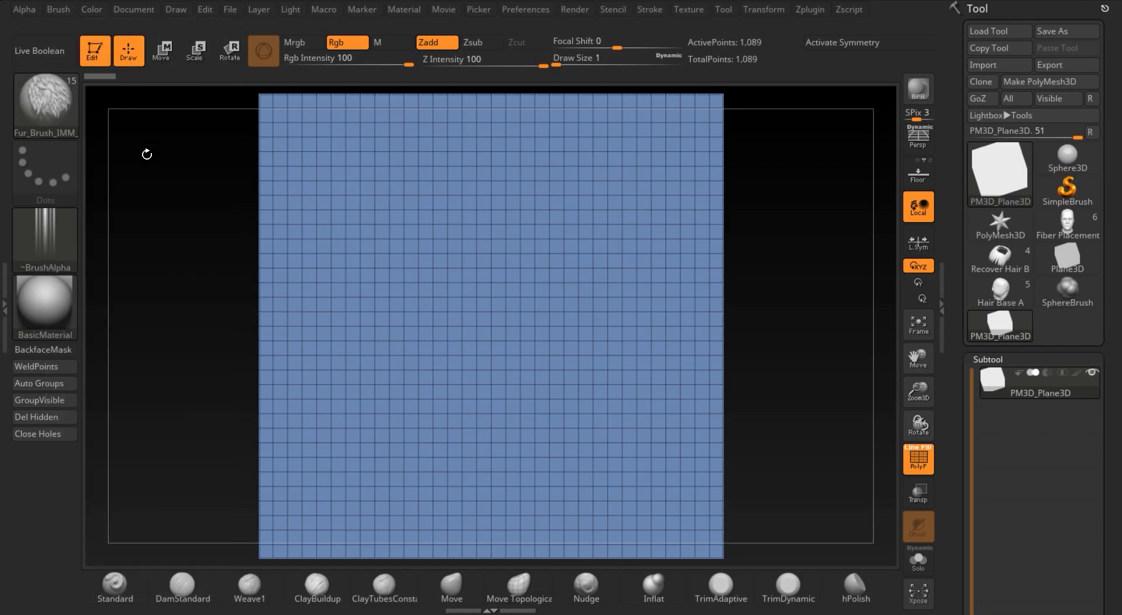
pyautogui.press('b')
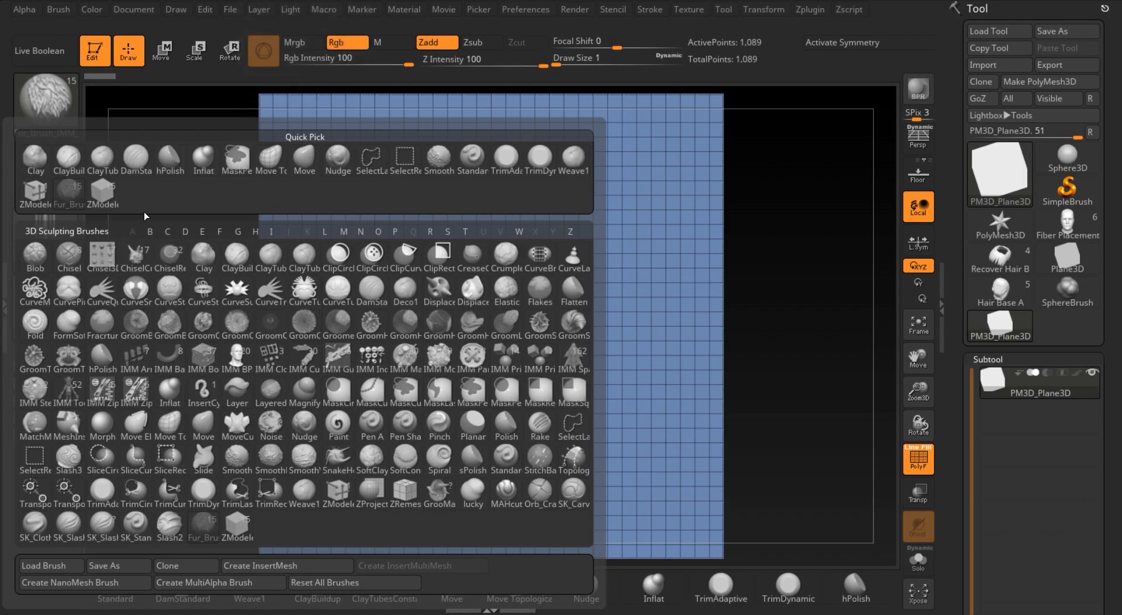
pyautogui.click(98, 195)
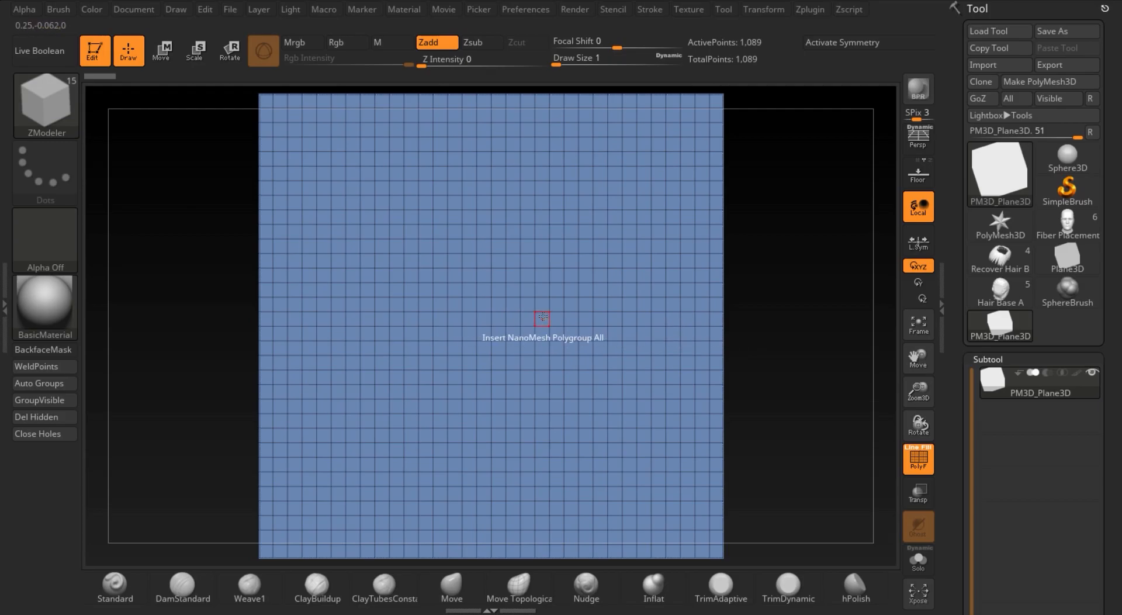
# Try inserting the fur NanoMesh across the plane with Polygroup All as the target, and undo the insertion.
pyautogui.press('space')
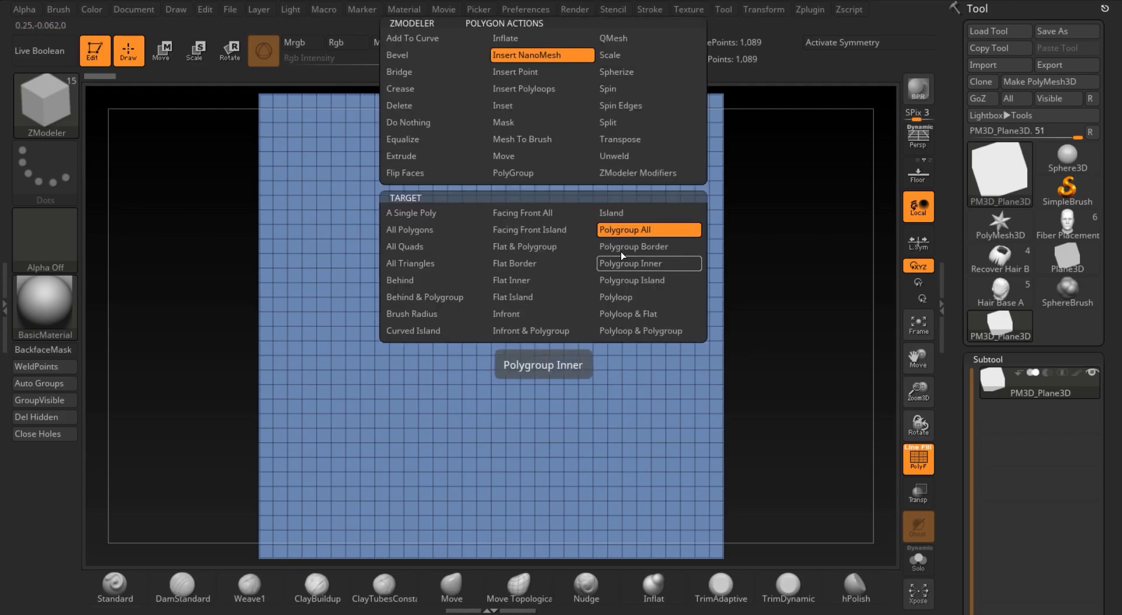
pyautogui.click(643, 228)
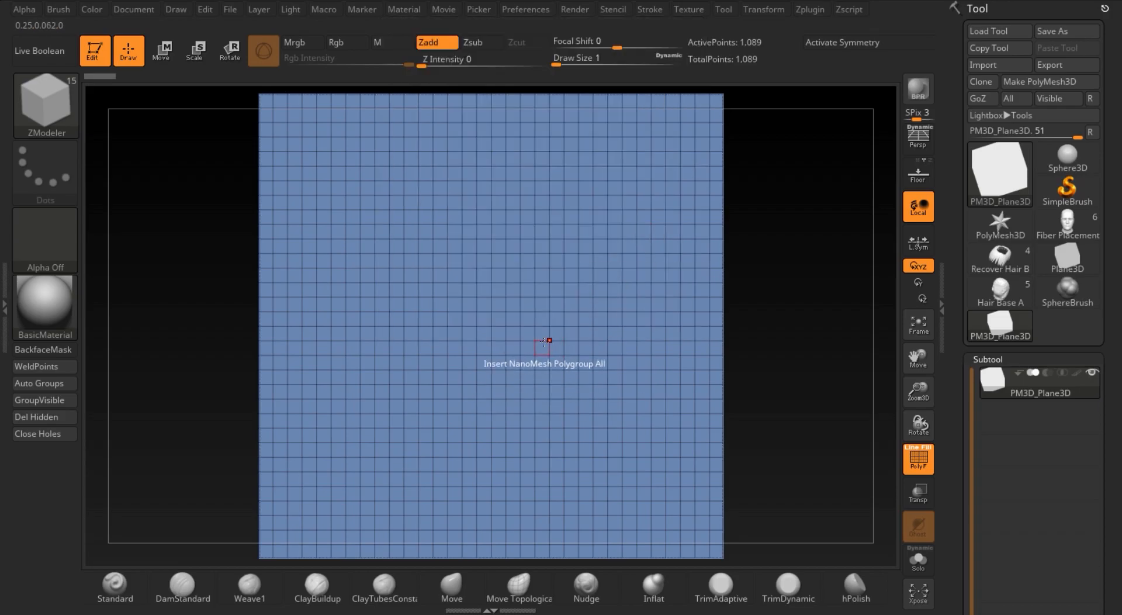
pyautogui.moveTo(543, 343); pyautogui.dragTo(529, 486)
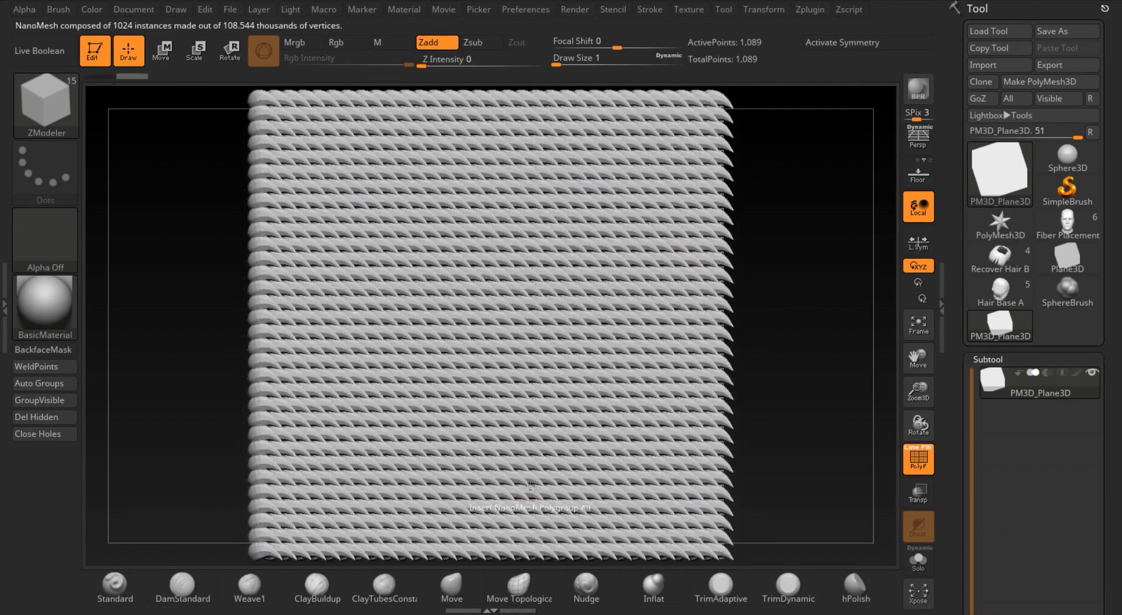
pyautogui.moveTo(955, 491); pyautogui.dragTo(961, 232)
pyautogui.hotkey('ctrl', 'z')
# Preview the plane's UV layout with Morph UV and insert one large fur clump near the plane's centre using the fur insert brush.
pyautogui.moveTo(961, 410); pyautogui.dragTo(969, 308)
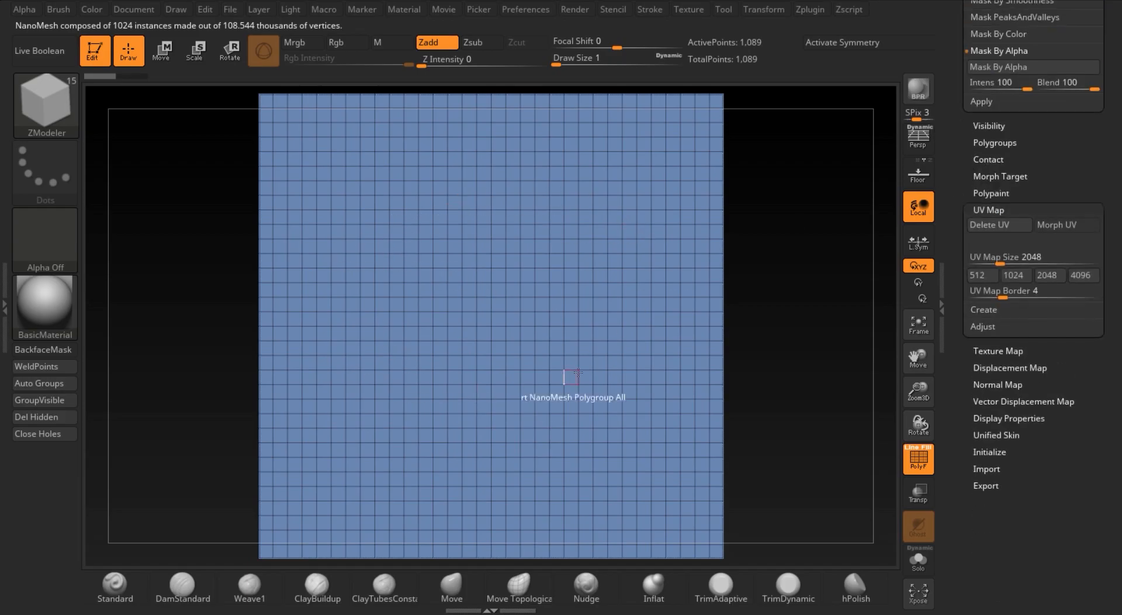
pyautogui.click(1065, 225)
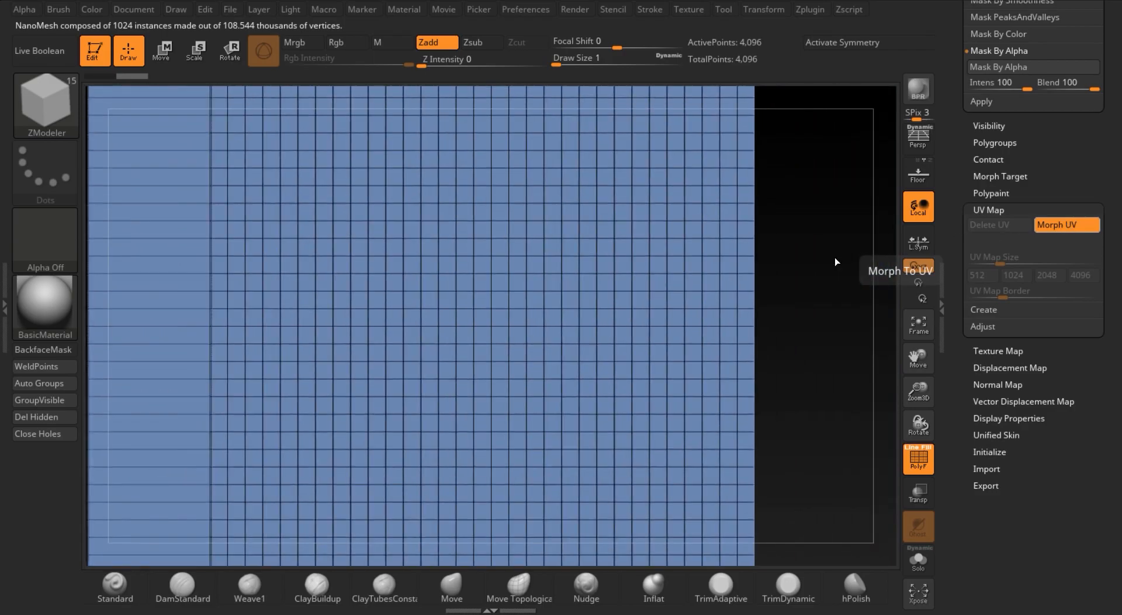
pyautogui.press('b')
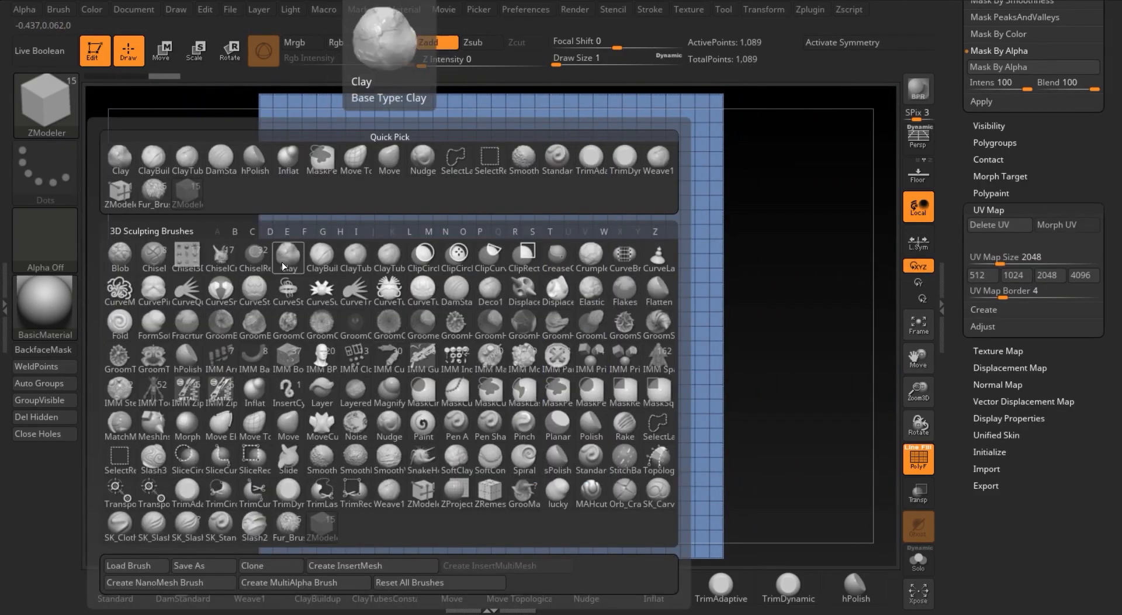
pyautogui.click(504, 295)
pyautogui.moveTo(504, 296); pyautogui.dragTo(512, 328)
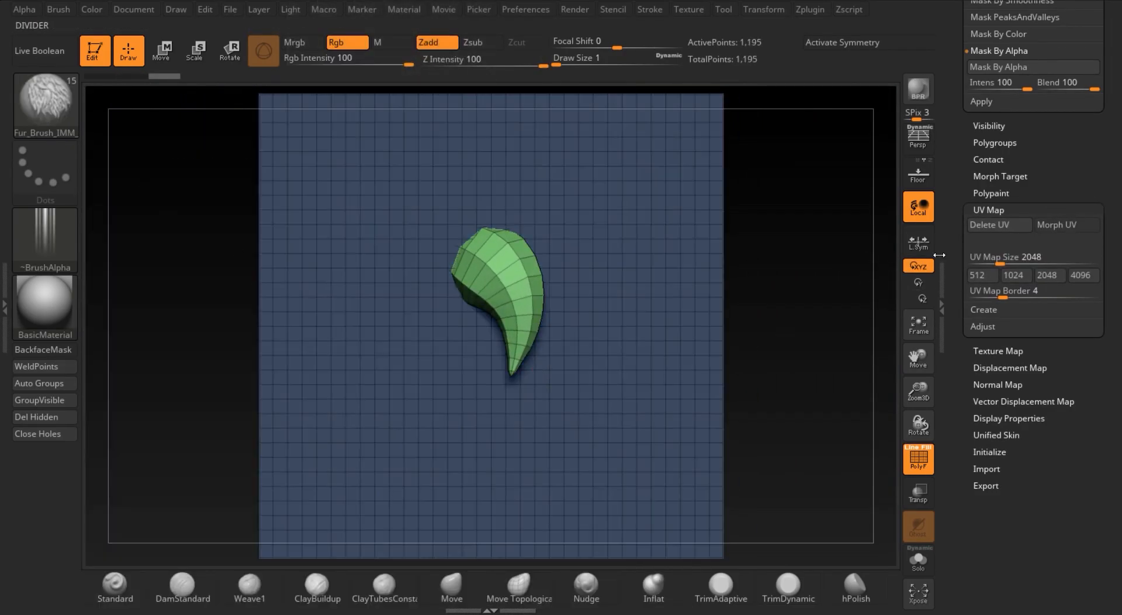
# Split the fur clump and the plane into separate subtools with Groups Split.
pyautogui.moveTo(955, 31); pyautogui.dragTo(947, 350)
pyautogui.click(1075, 331)
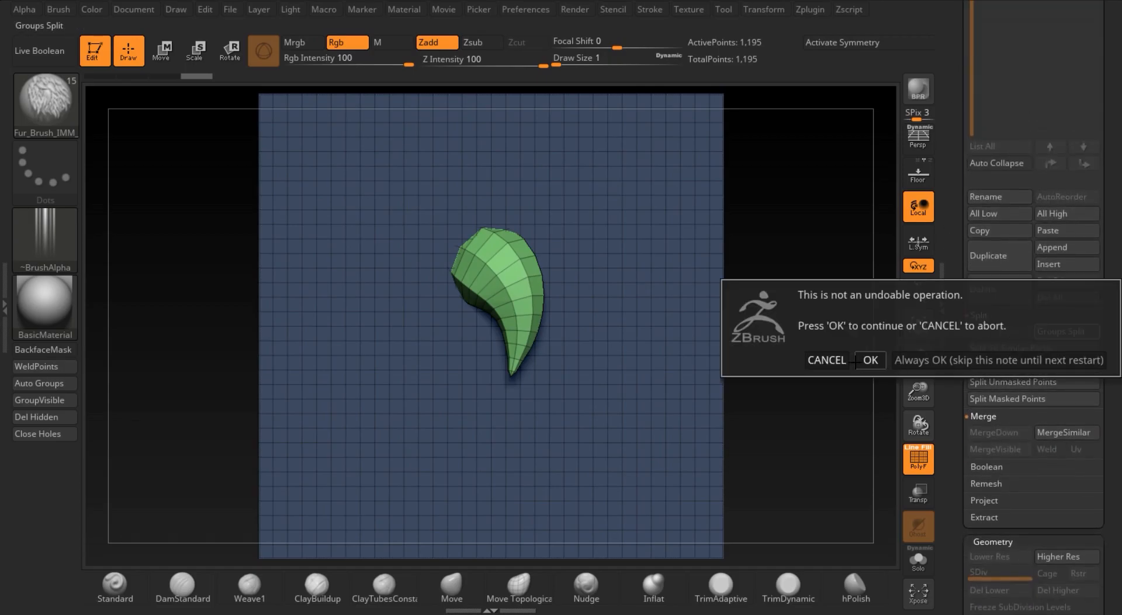
pyautogui.click(870, 360)
# Make the fur clump the active subtool and preview its unwrapped UVs with Morph UV.
pyautogui.moveTo(951, 132); pyautogui.dragTo(947, 285)
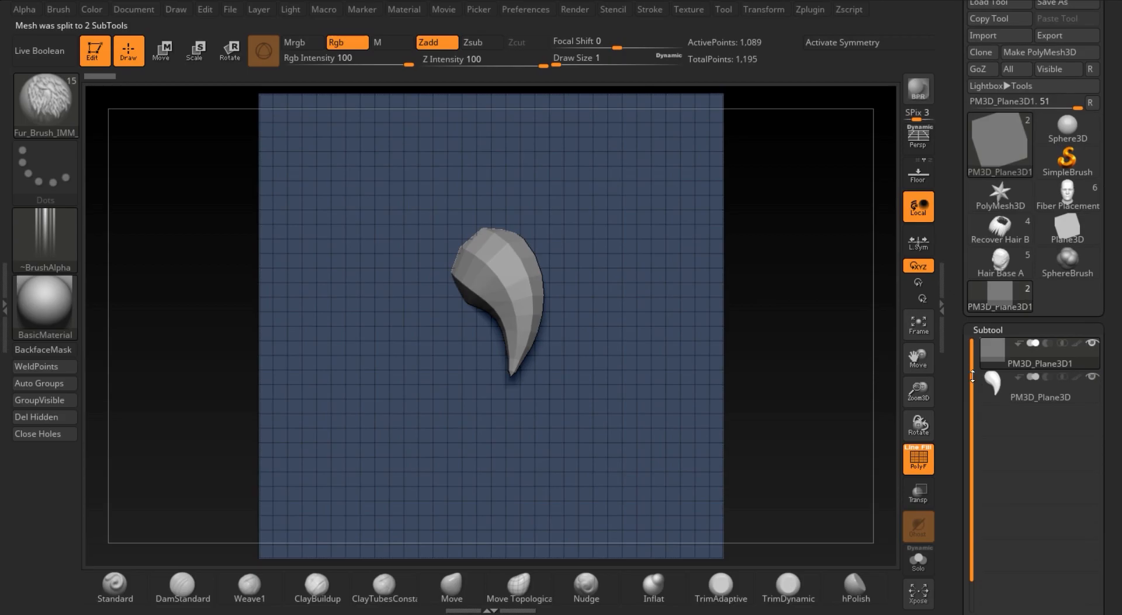
pyautogui.click(1006, 386)
pyautogui.press('f')
pyautogui.press('f')
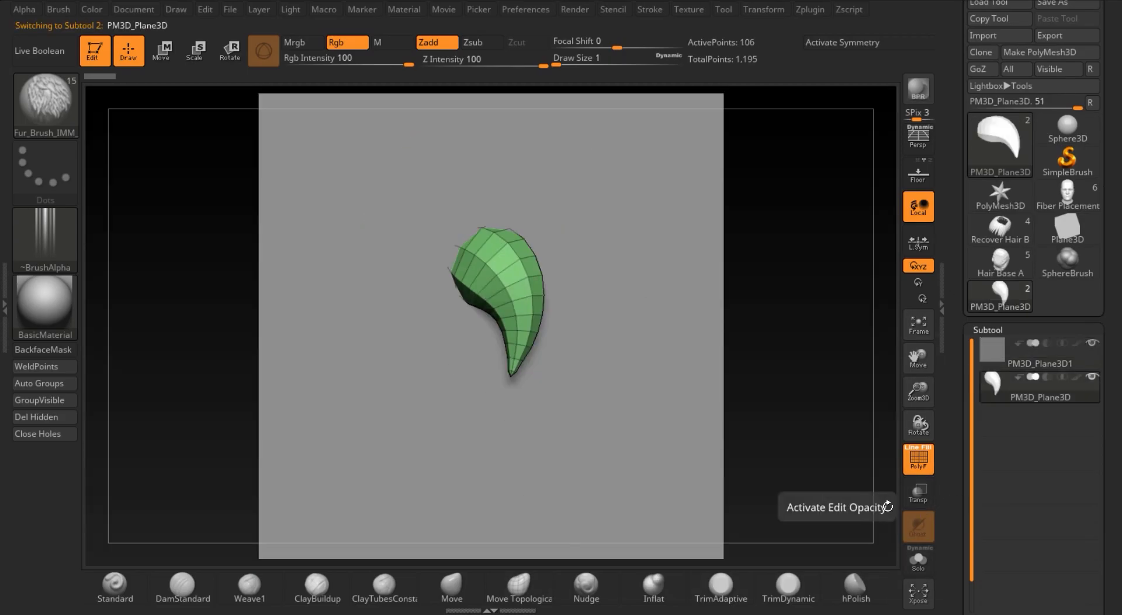
pyautogui.moveTo(947, 519); pyautogui.dragTo(982, 244)
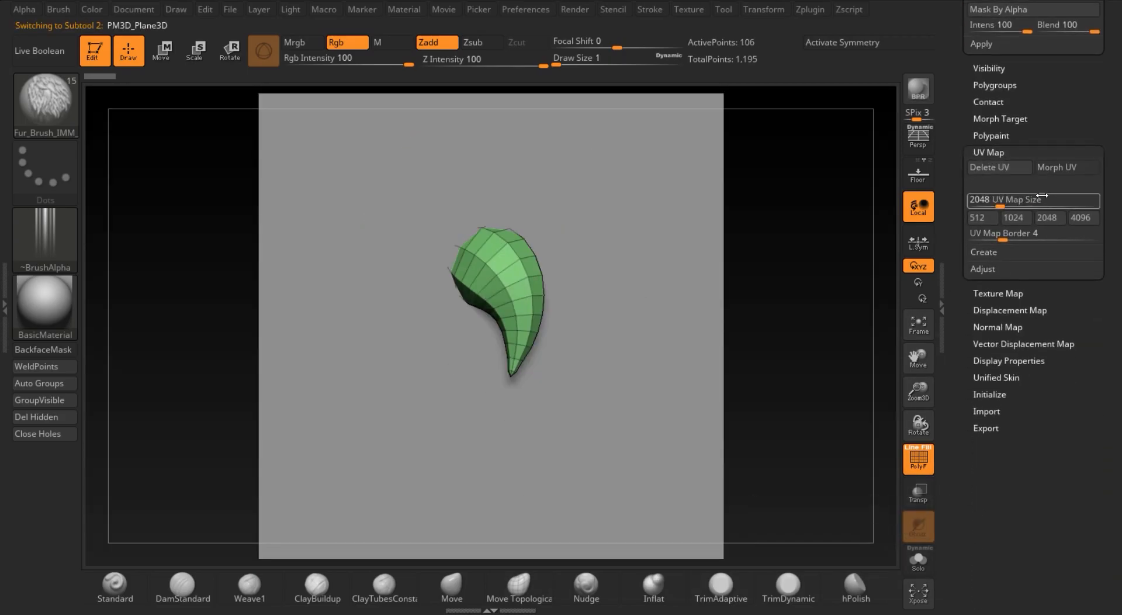
pyautogui.click(1068, 171)
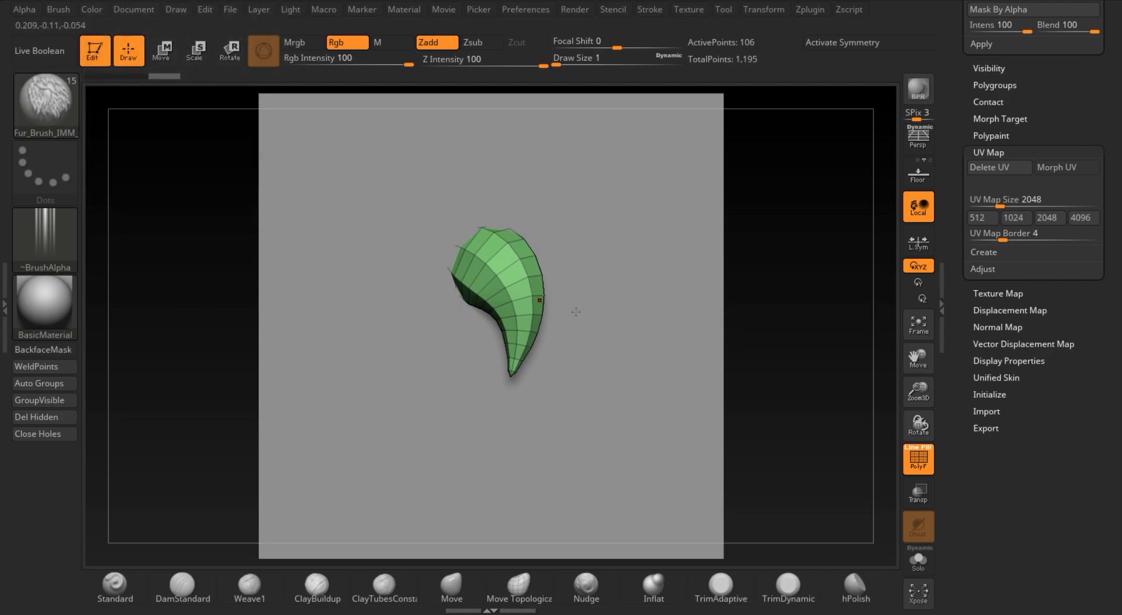
# Delete the fur clump subtool so only the plane is kept.
pyautogui.moveTo(957, 105); pyautogui.dragTo(974, 435)
pyautogui.click(999, 509)
pyautogui.click(871, 535)
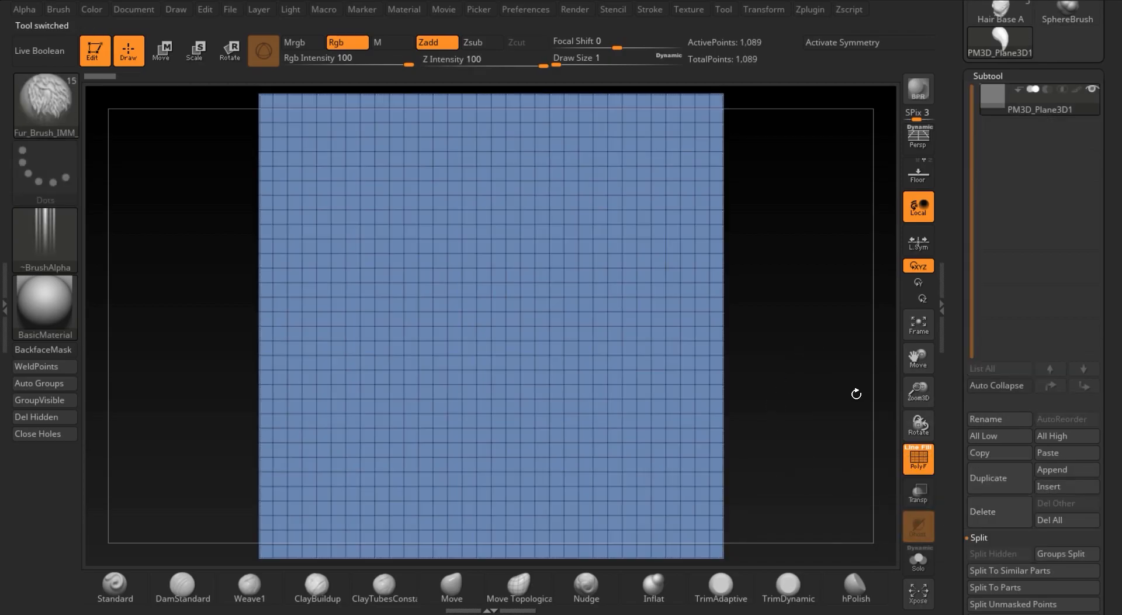
# Insert the fur NanoMesh over the entire plane with the ZModeler brush and open the NanoMesh settings.
pyautogui.moveTo(964, 482); pyautogui.dragTo(916, 266)
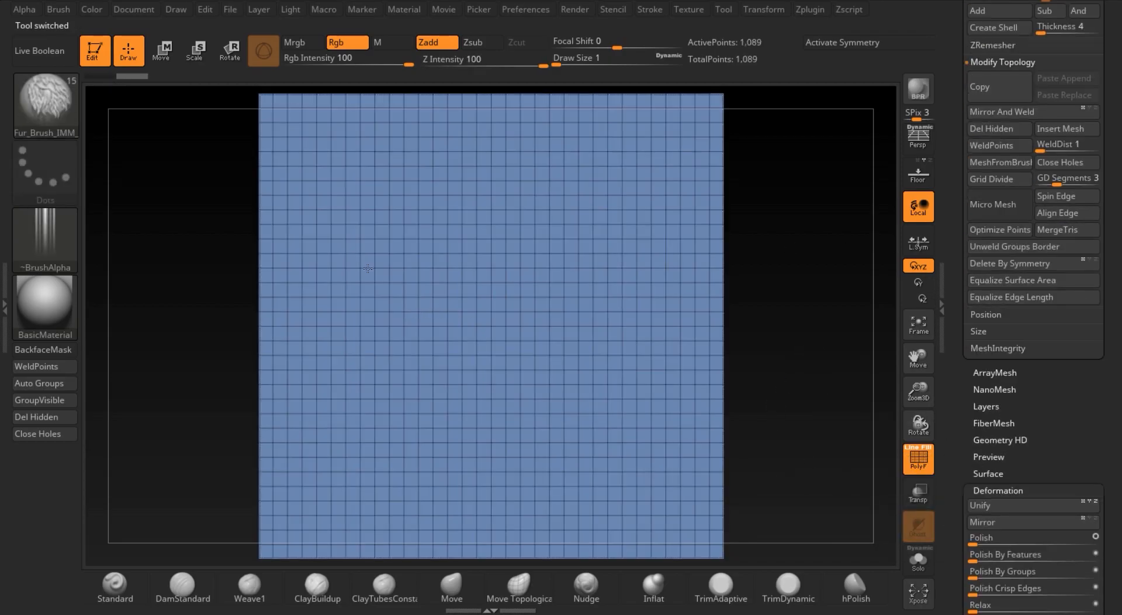
pyautogui.press('b')
pyautogui.press('z')
pyautogui.press('m')
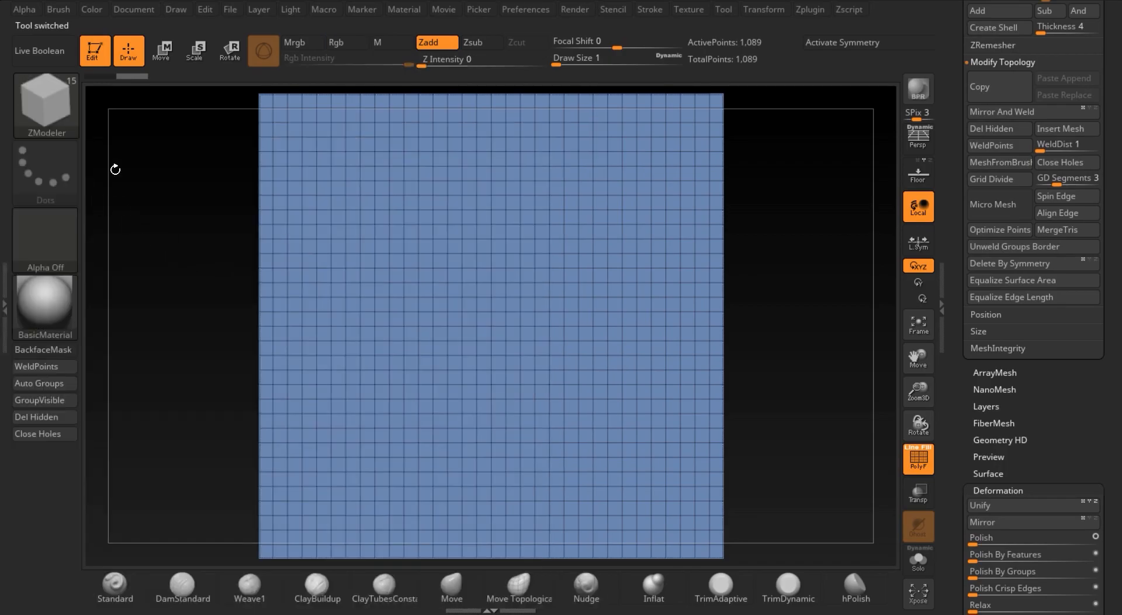
pyautogui.click(539, 346)
pyautogui.moveTo(955, 487)
pyautogui.mouseDown()
pyautogui.moveTo(954, 251)
pyautogui.moveTo(962, 521)
pyautogui.moveTo(961, 307)
pyautogui.moveTo(962, 360)
pyautogui.mouseUp()
pyautogui.keyDown('shift'); pyautogui.click(997, 464); pyautogui.keyUp('shift')
# Try a different Z rotation on the NanoMesh fur and reset ZRotation to 0.
pyautogui.click(997, 159)
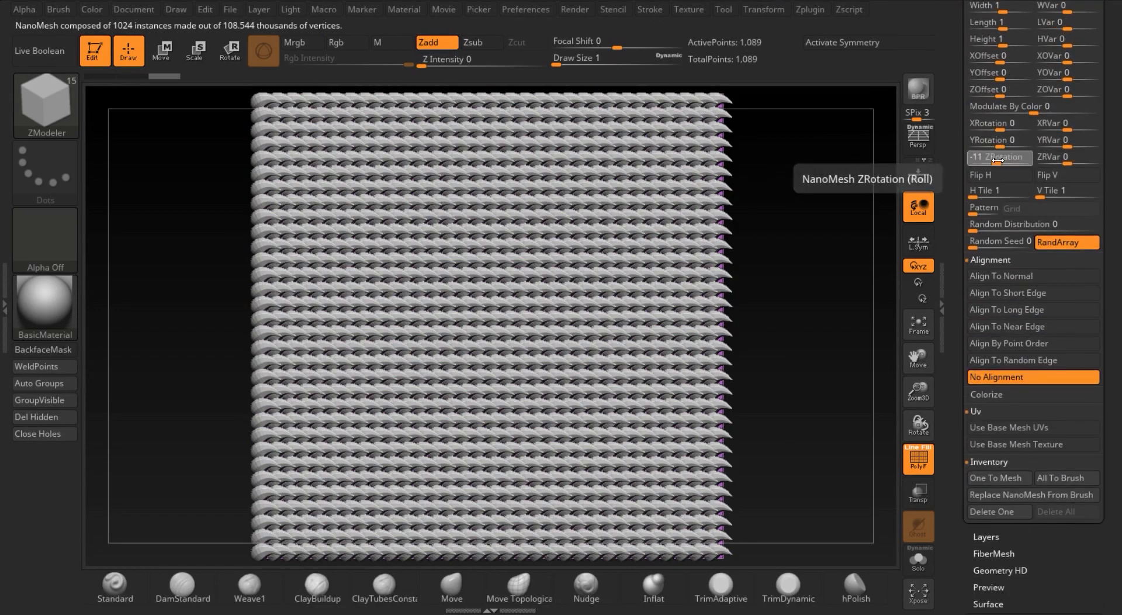
pyautogui.write('0')
pyautogui.press('Return')
pyautogui.moveTo(807, 352); pyautogui.dragTo(815, 348)
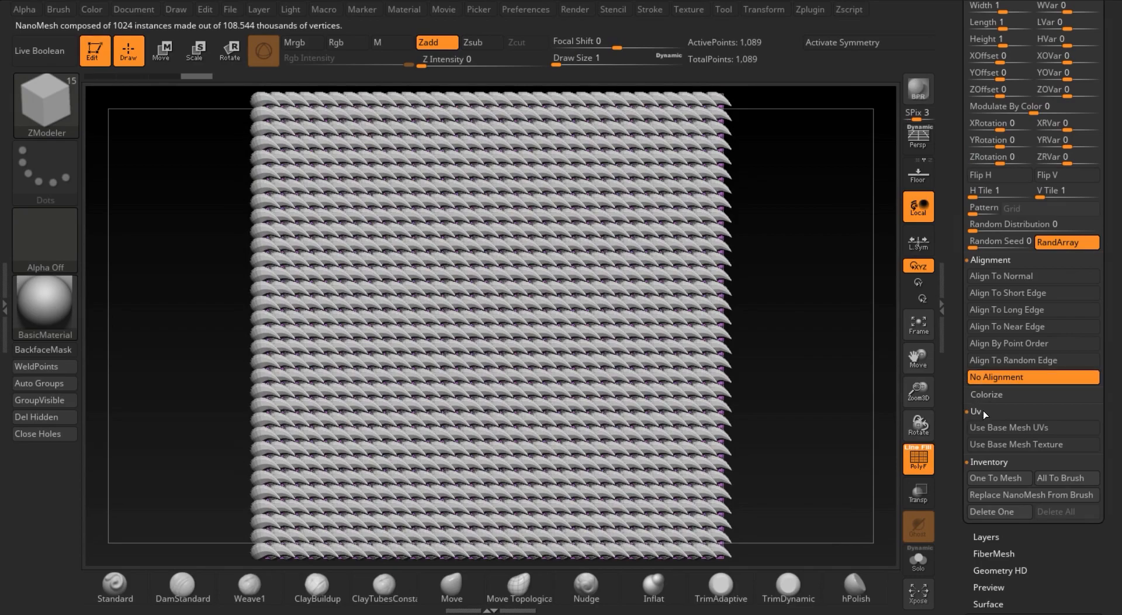
# Try Align To Normal, then align the fur instances to random edges and set Random Distribution to about 0.5.
pyautogui.click(1001, 272)
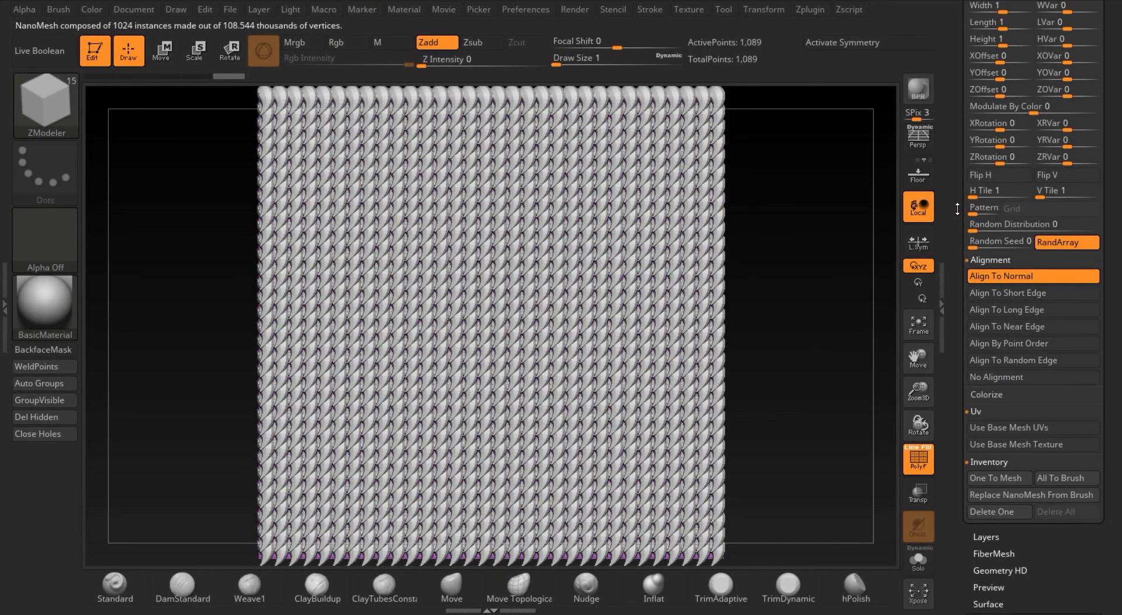
pyautogui.scroll(1, 982, 246)
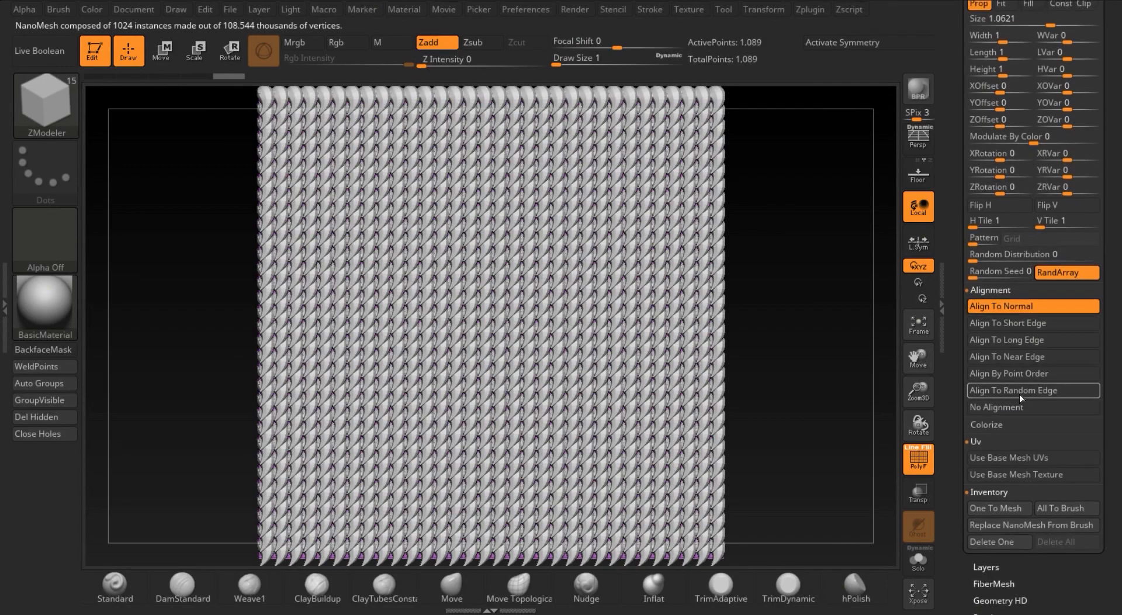
pyautogui.click(1017, 391)
pyautogui.moveTo(971, 253); pyautogui.dragTo(1010, 255)
pyautogui.moveTo(819, 310); pyautogui.dragTo(766, 296)
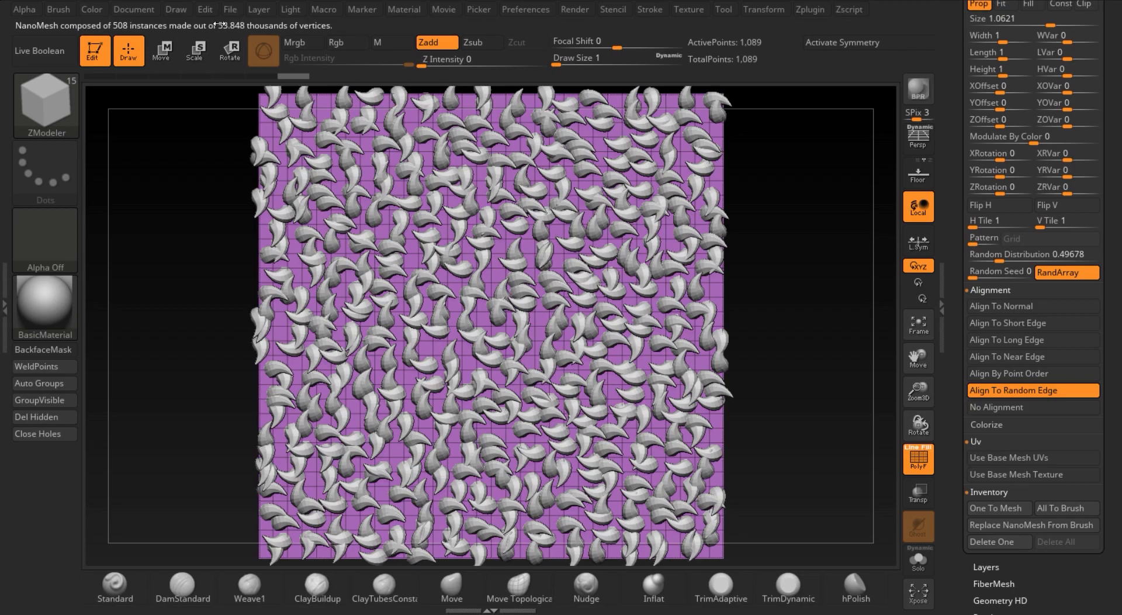
# Convert the NanoMesh into real geometry with One To Mesh and separate the fur from the plane with Groups Split.
pyautogui.click(985, 507)
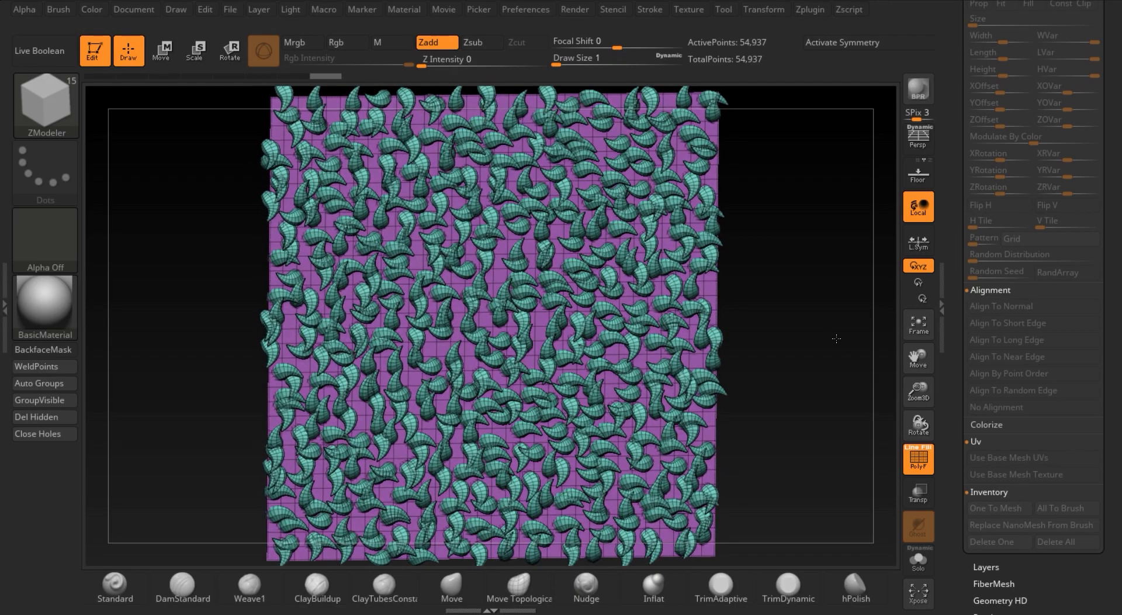
pyautogui.moveTo(951, 101); pyautogui.dragTo(957, 346)
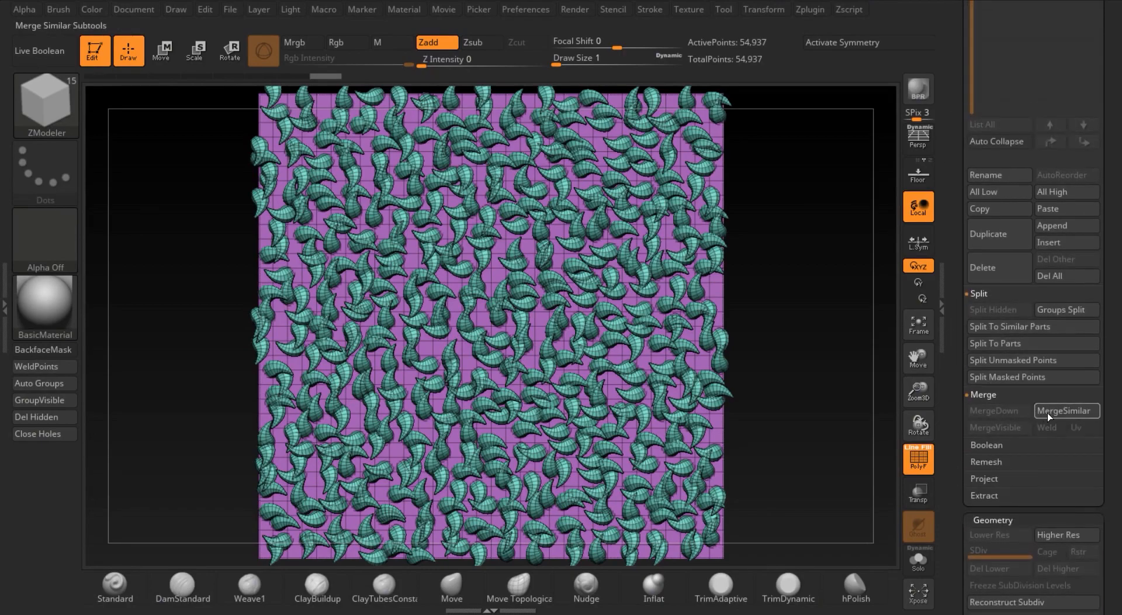
pyautogui.click(1056, 308)
pyautogui.click(871, 337)
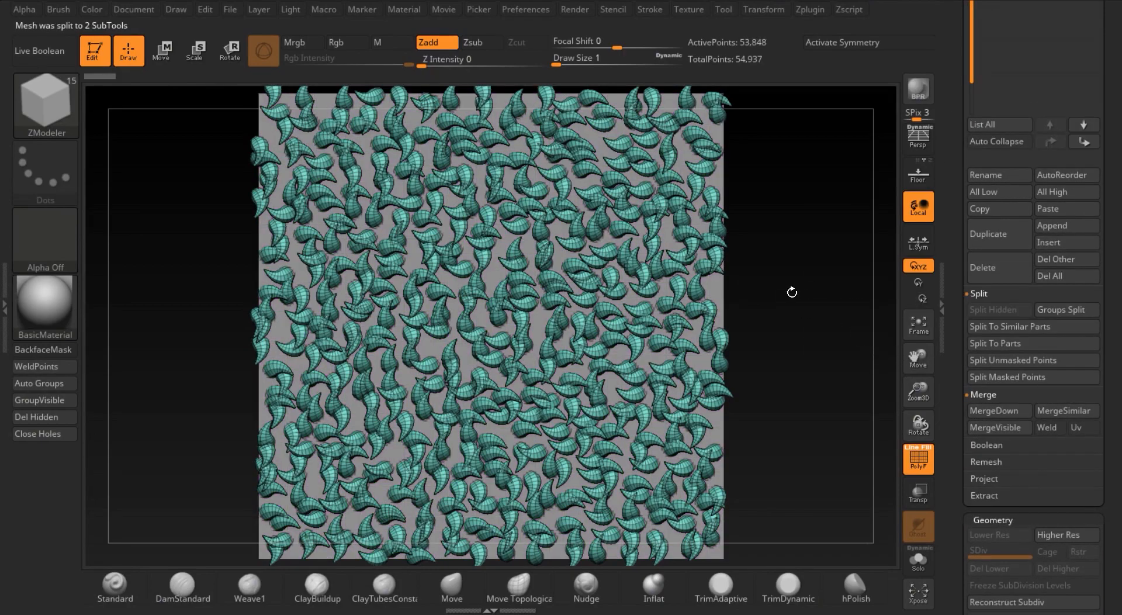
# Hide the plane subtool so that only the separated fur geometry is shown.
pyautogui.press('f')
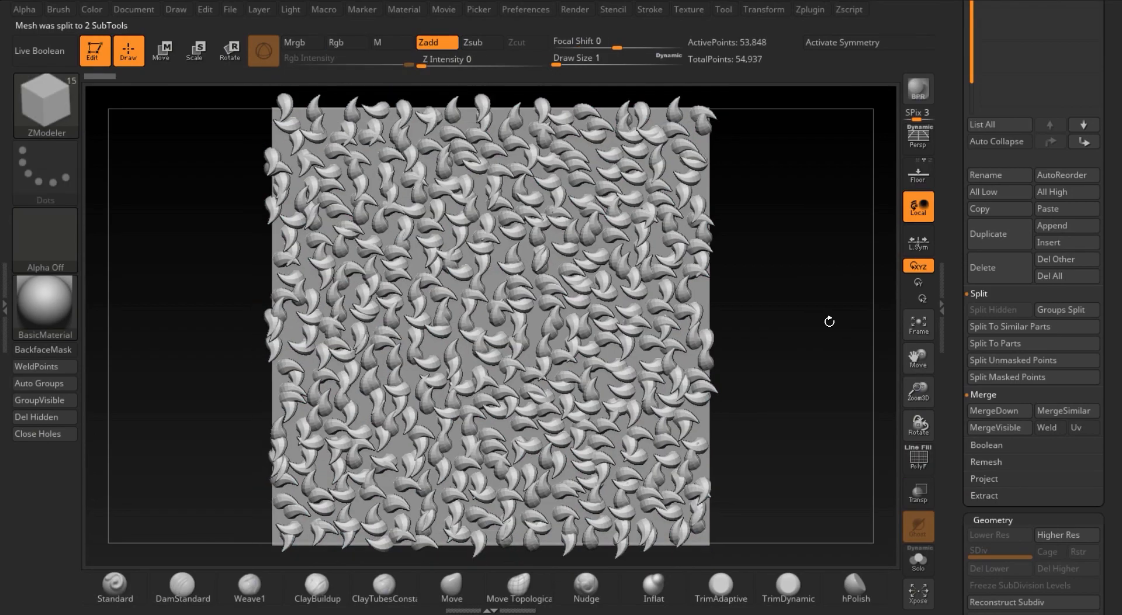
pyautogui.moveTo(957, 124); pyautogui.dragTo(952, 250)
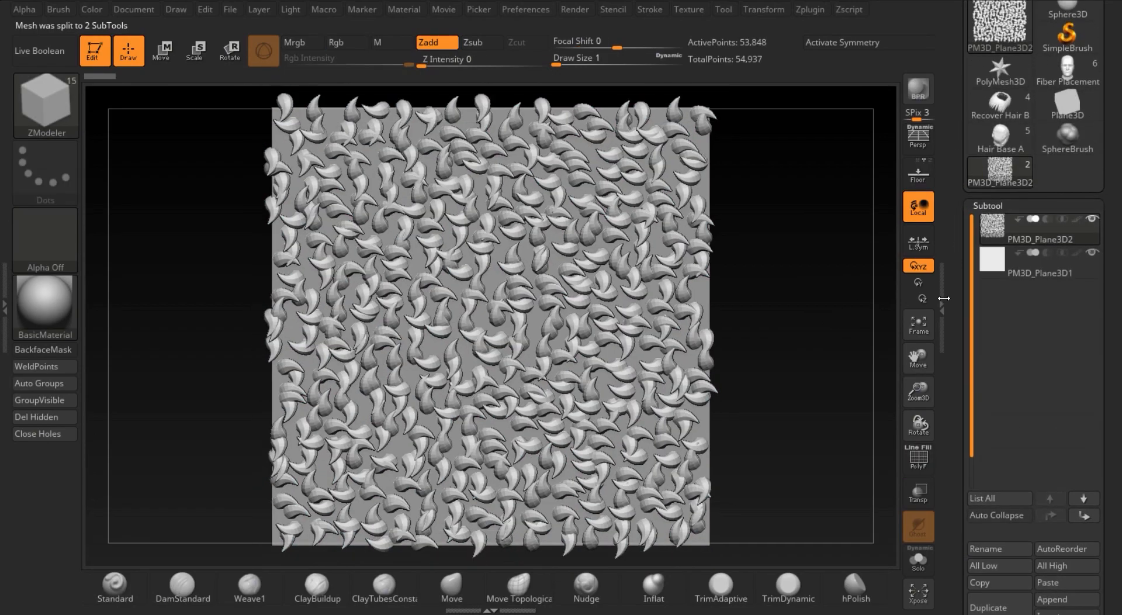
pyautogui.moveTo(1097, 238)
pyautogui.press('shift')
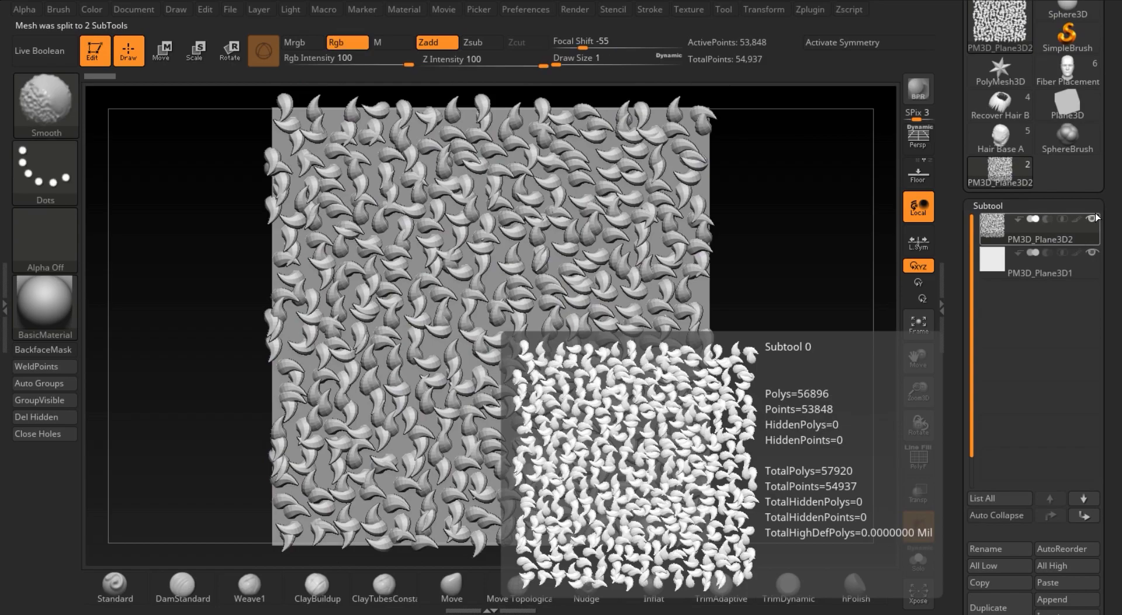
pyautogui.keyDown('shift'); pyautogui.click(1092, 219); pyautogui.keyUp('shift')
# Check the fur geometry's UV Map settings, the available fur mesh variants and the scattered clumps up close.
pyautogui.moveTo(952, 552); pyautogui.dragTo(952, 142)
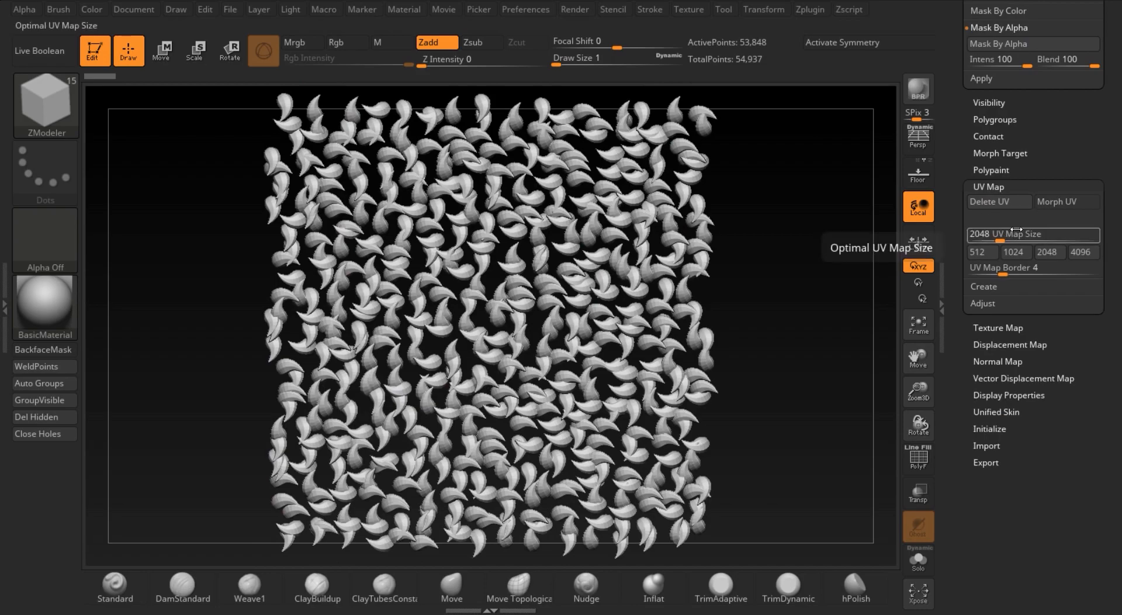
pyautogui.click(1064, 202)
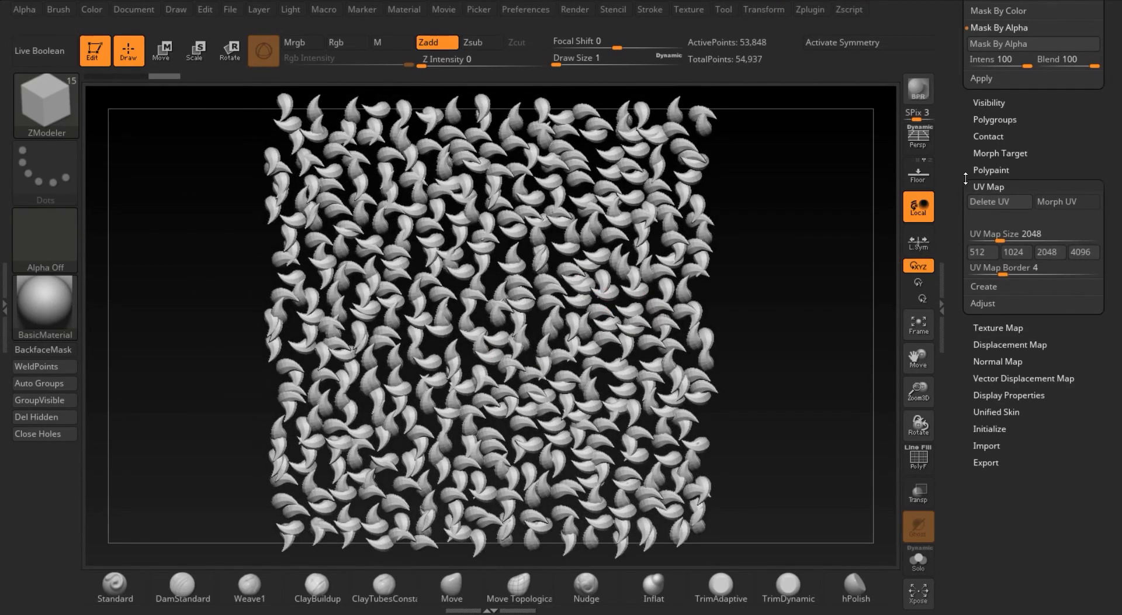
pyautogui.moveTo(951, 109); pyautogui.dragTo(939, 455)
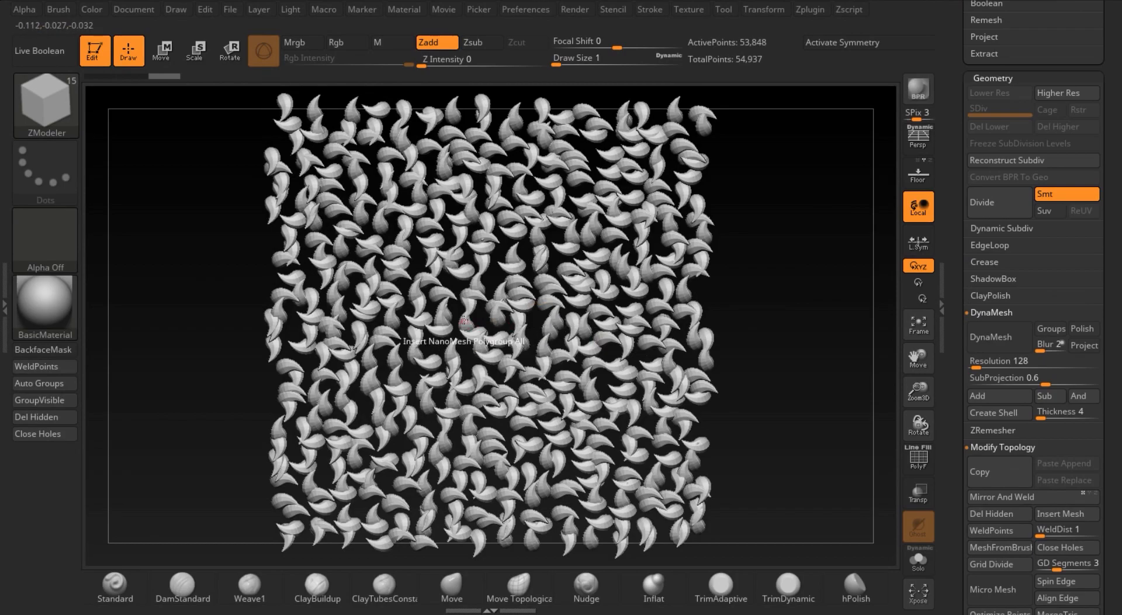
pyautogui.press('m')
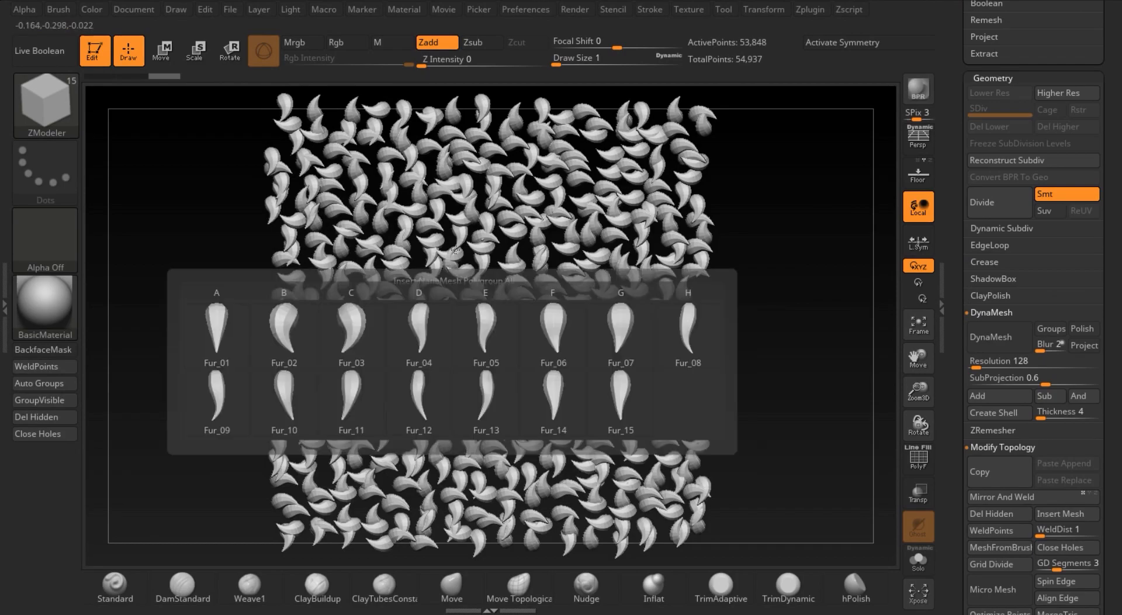
pyautogui.keyDown('alt'); pyautogui.moveTo(761, 318); pyautogui.dragTo(669, 453); pyautogui.keyUp('alt')
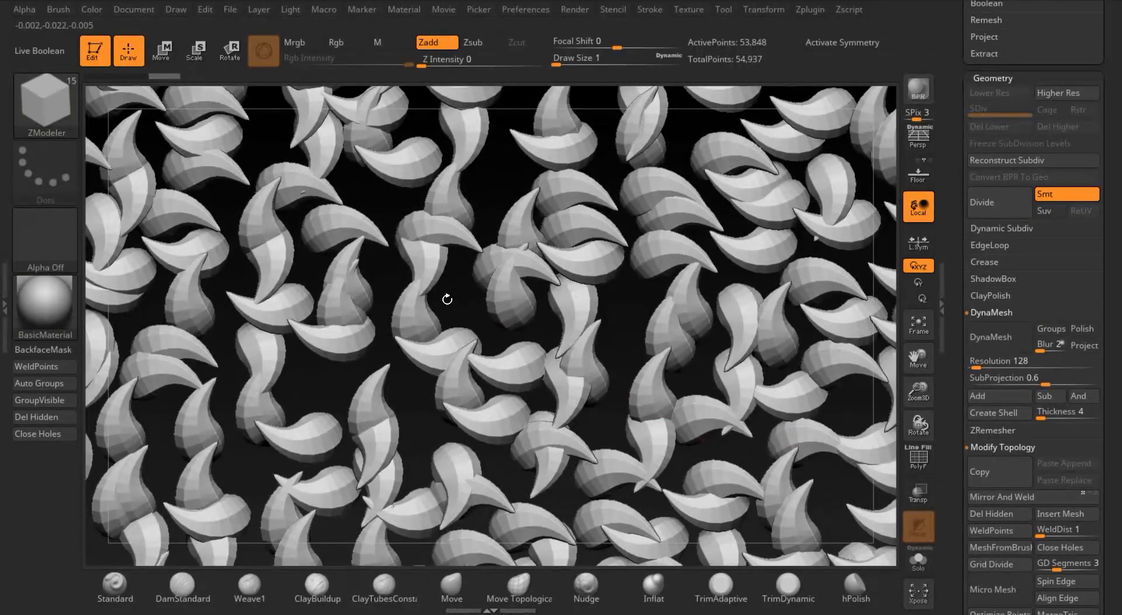
pyautogui.press('f')
pyautogui.moveTo(797, 306)
pyautogui.mouseDown()
pyautogui.moveTo(777, 494)
pyautogui.moveTo(771, 404)
pyautogui.moveTo(810, 301)
pyautogui.moveTo(789, 286)
pyautogui.mouseUp()
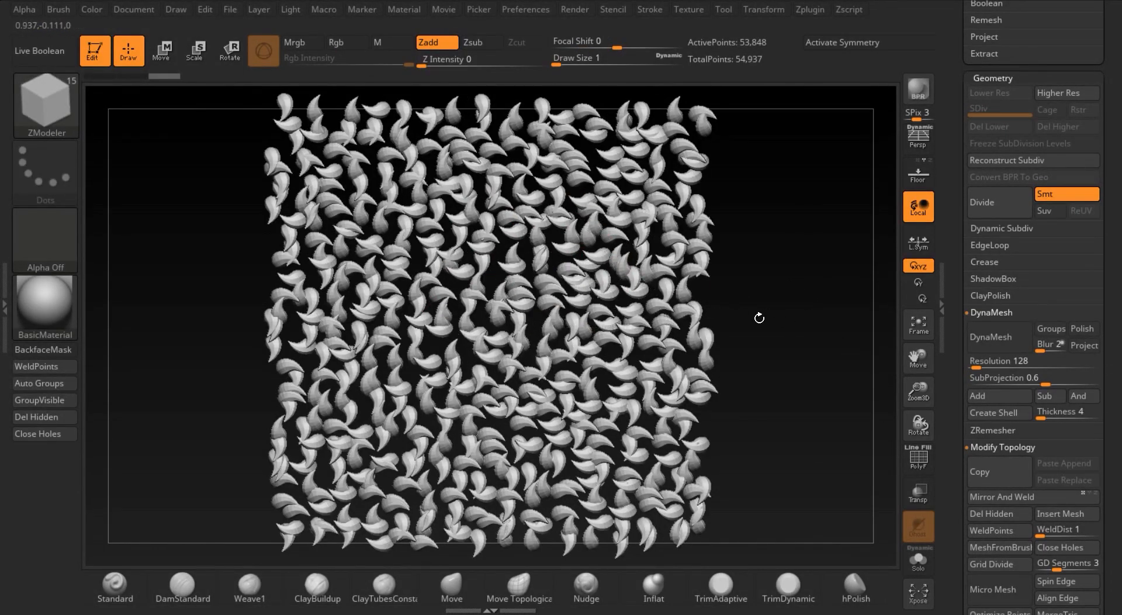
# Select the plane subtool and insert one large Fur_03 clump near its centre with the fur IMM brush.
pyautogui.moveTo(959, 78); pyautogui.dragTo(965, 268)
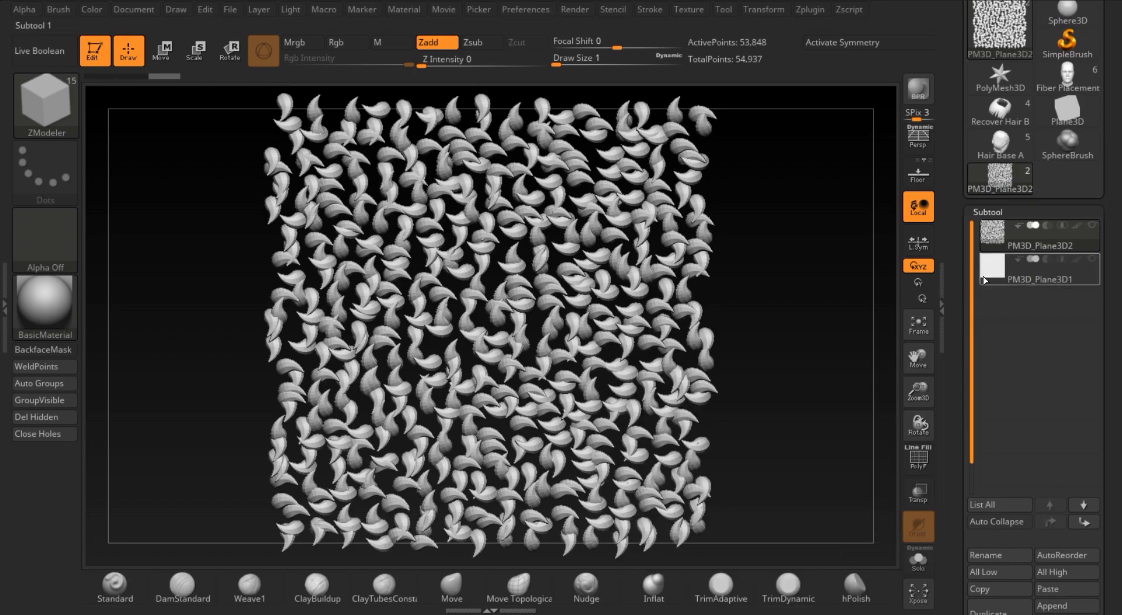
pyautogui.moveTo(961, 362); pyautogui.dragTo(961, 296)
pyautogui.click(994, 202)
pyautogui.press('b')
pyautogui.click(325, 199)
pyautogui.press('m')
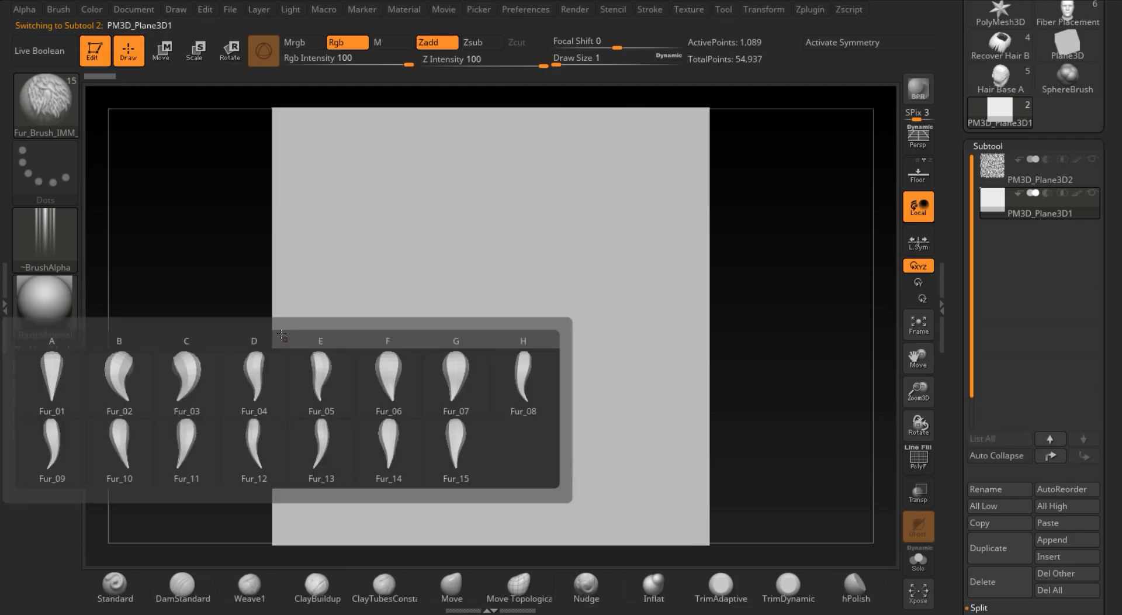
pyautogui.click(196, 374)
pyautogui.moveTo(421, 309); pyautogui.dragTo(501, 371)
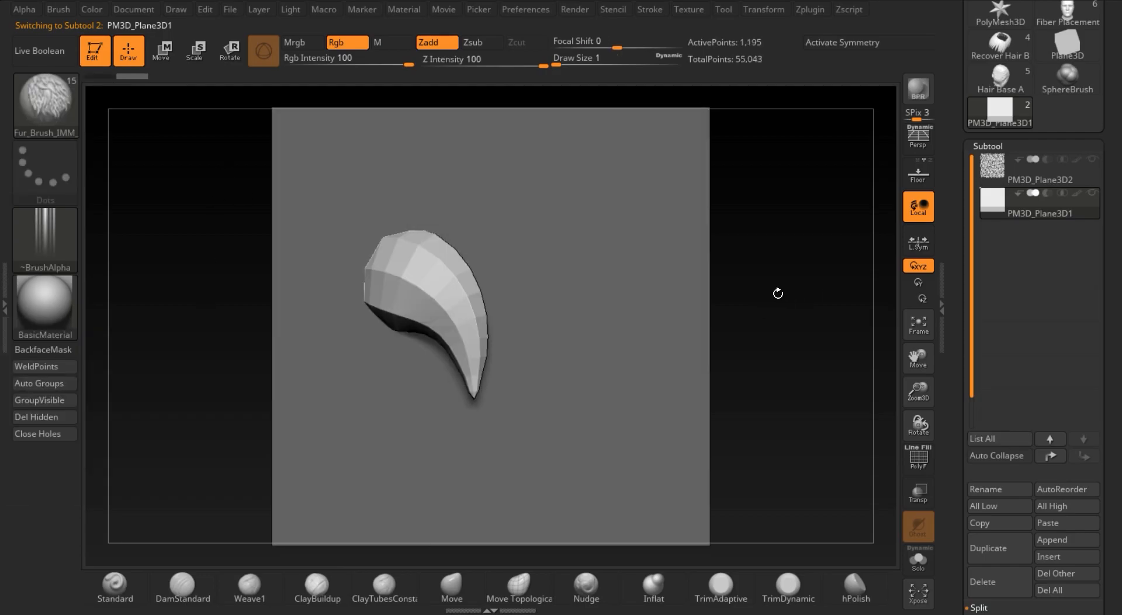
pyautogui.press('f')
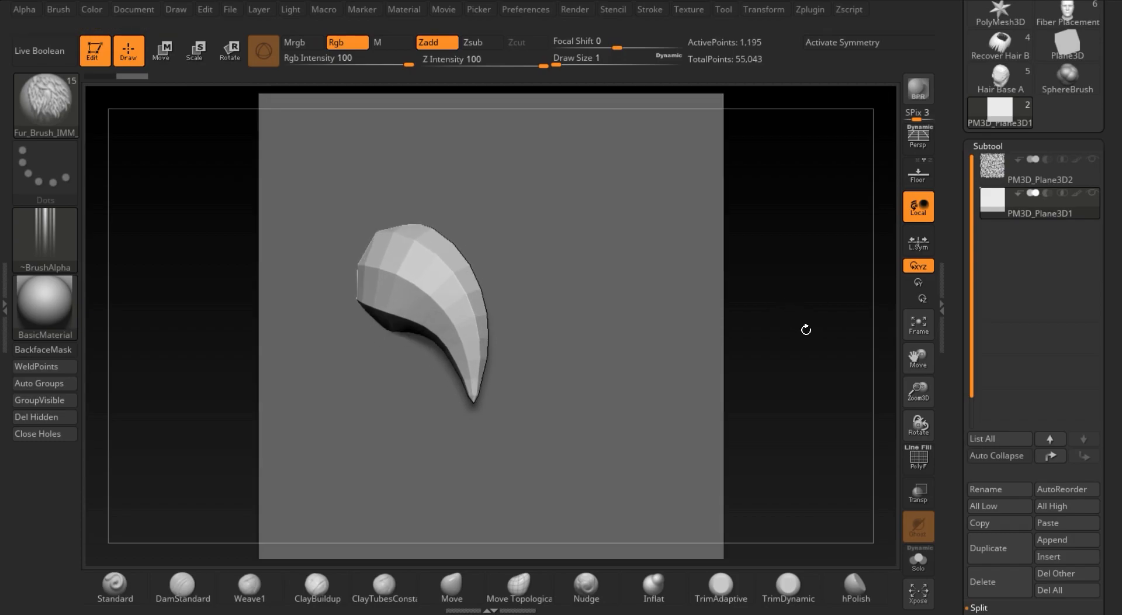
# Separate the single fur clump from the plane with Groups Split.
pyautogui.moveTo(957, 511); pyautogui.dragTo(957, 361)
pyautogui.click(1053, 141)
pyautogui.click(869, 170)
pyautogui.moveTo(958, 153); pyautogui.dragTo(957, 263)
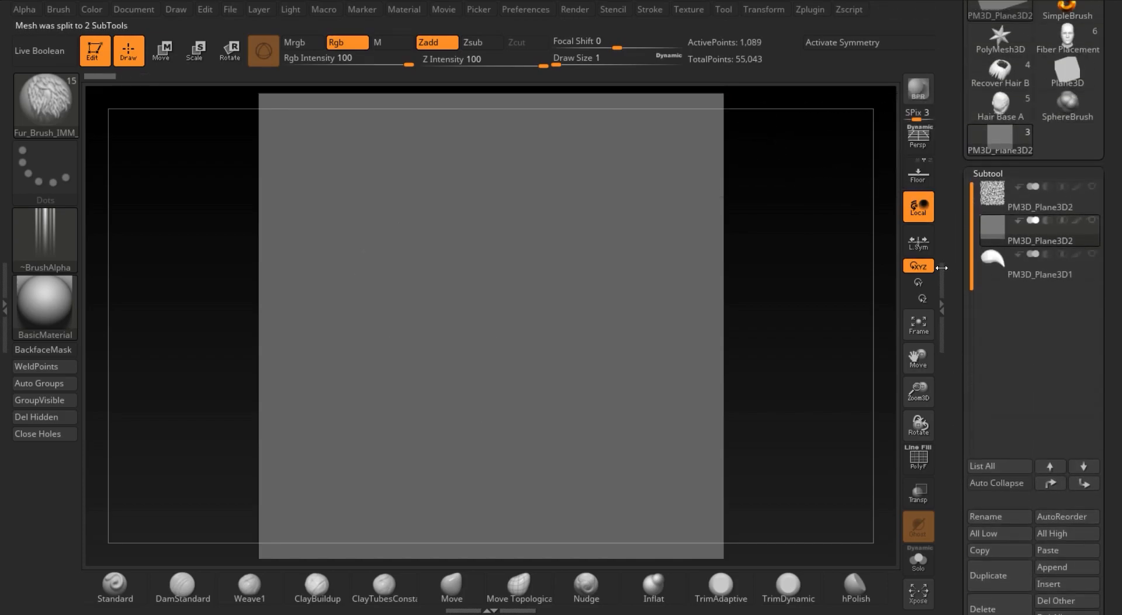
# Rename the single fur clump subtool as UV Sample.
pyautogui.click(983, 258)
pyautogui.click(1014, 521)
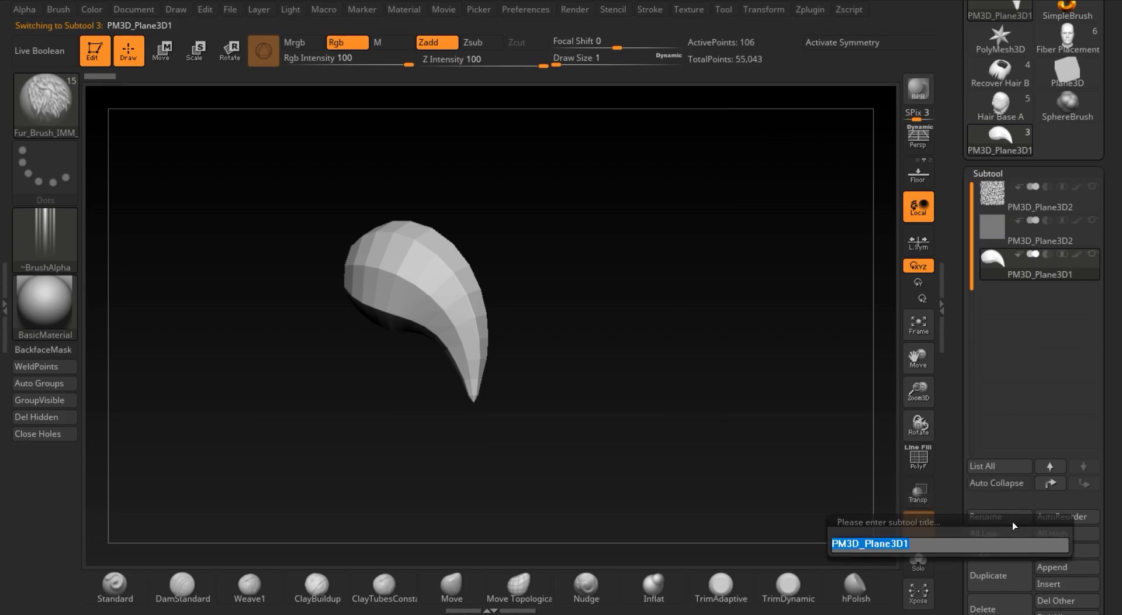
pyautogui.write('UV')
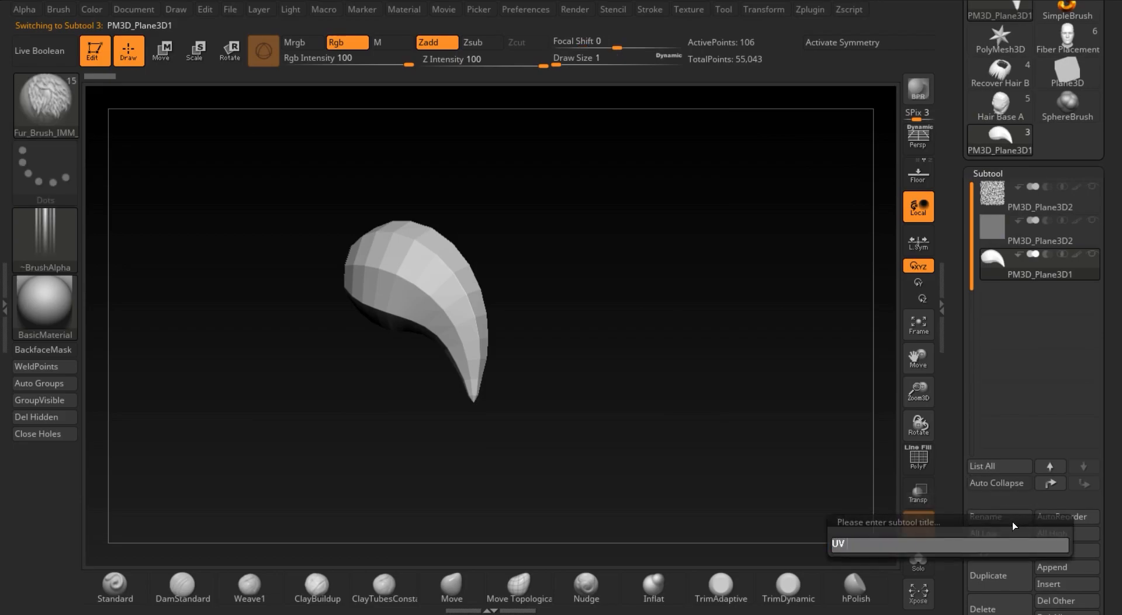
pyautogui.write(' Sample')
pyautogui.press('Return')
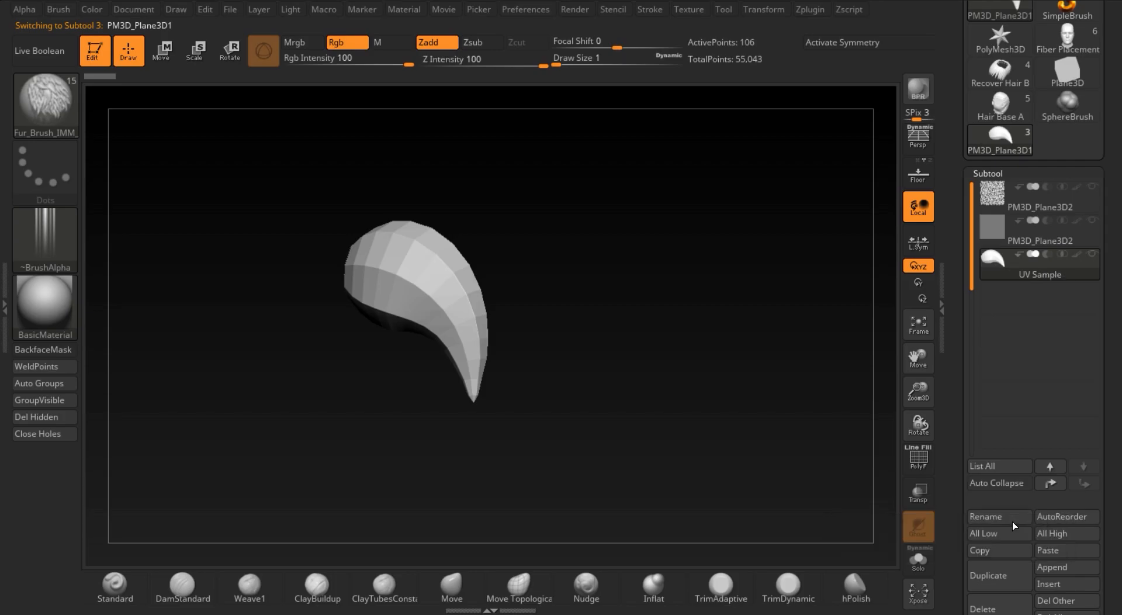
# Rename the scattered fur subtool as UV Target.
pyautogui.press('Up')
pyautogui.press('Up')
pyautogui.click(1014, 522)
pyautogui.write('UV Target')
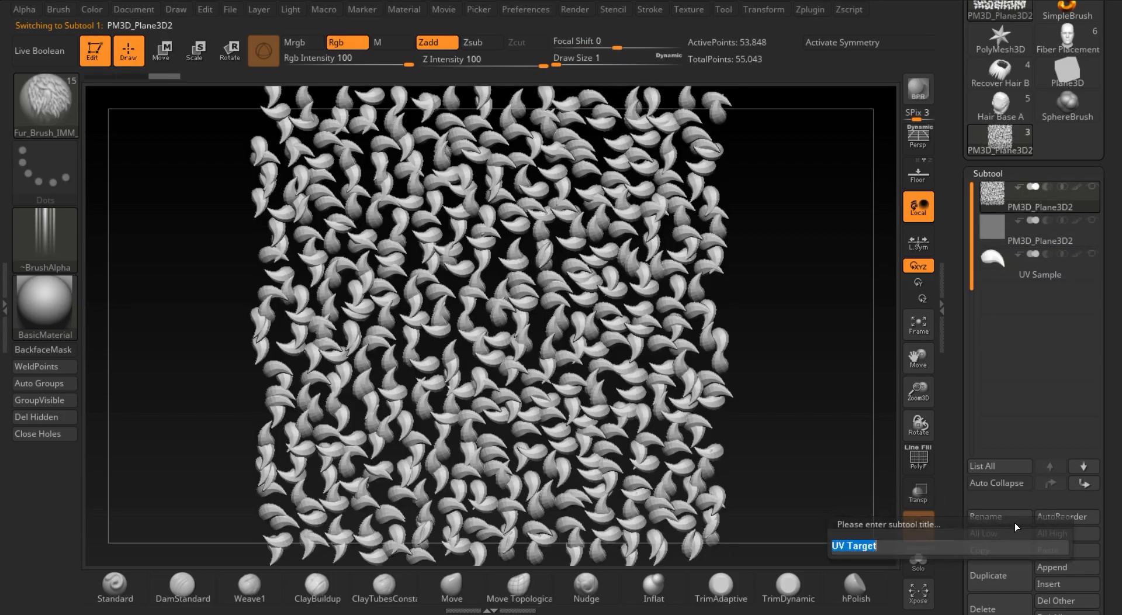
pyautogui.press('Return')
pyautogui.moveTo(844, 372); pyautogui.dragTo(836, 339)
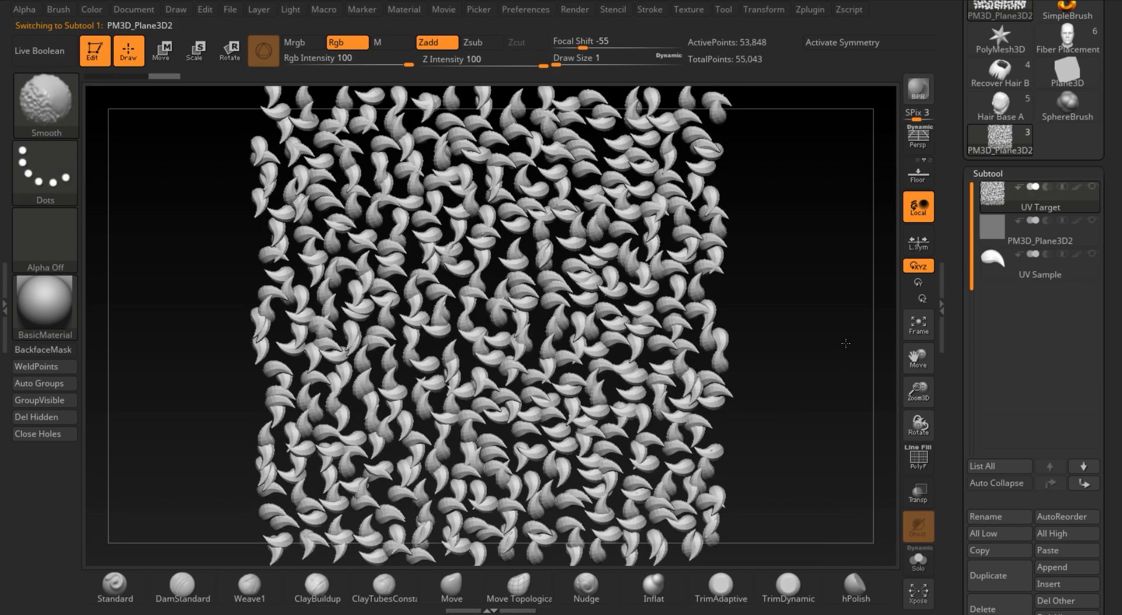
# Reorder the UV Sample subtool so it sits directly below UV Target, above the plane, and frame it.
pyautogui.click(1011, 262)
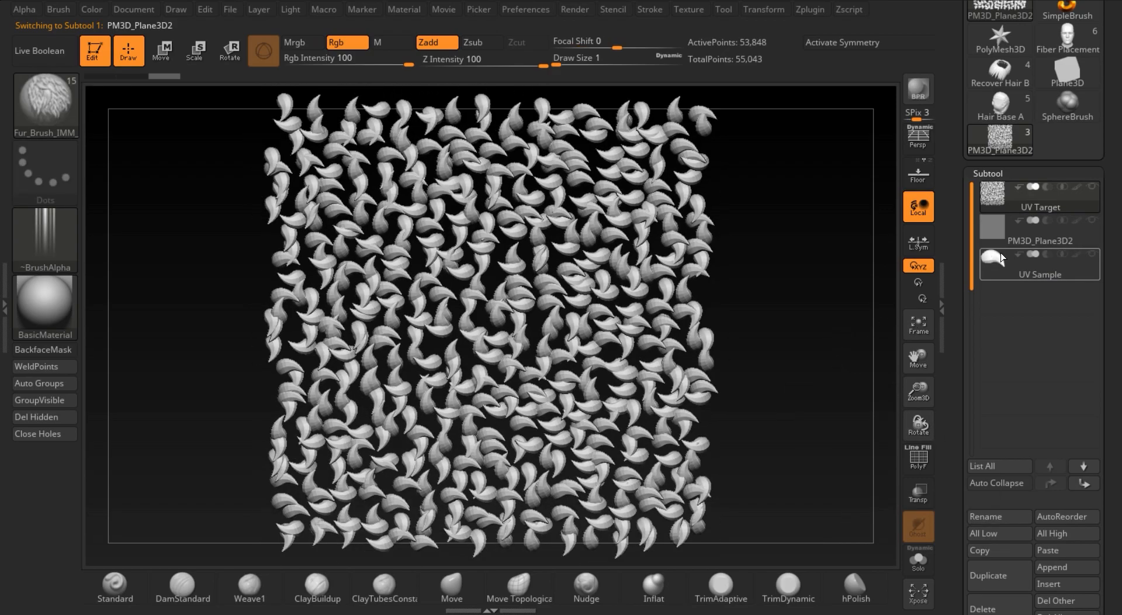
pyautogui.click(1061, 484)
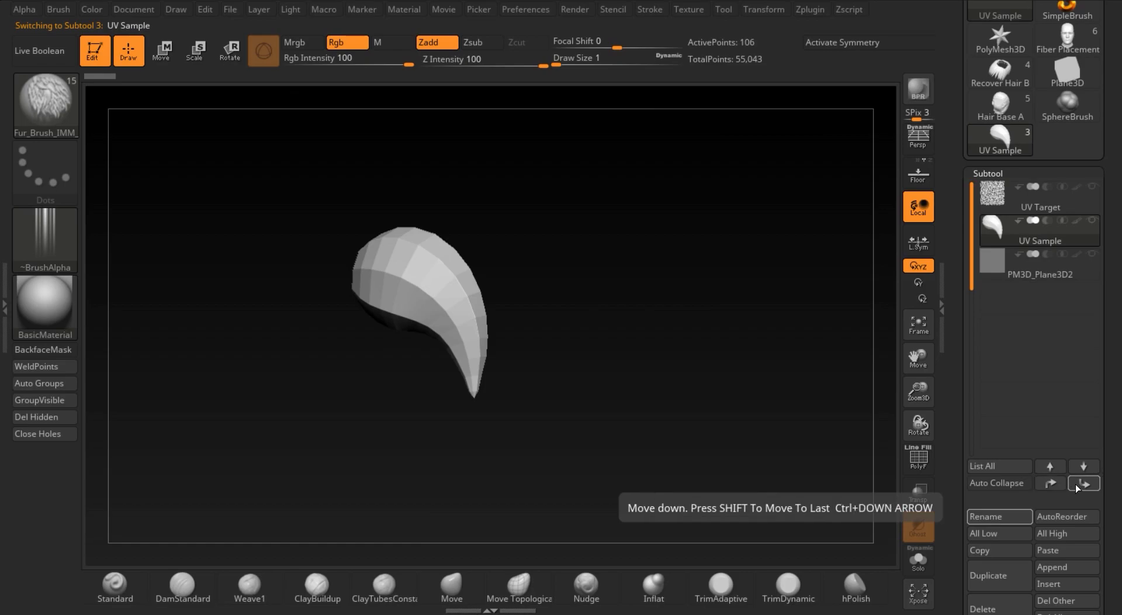
pyautogui.moveTo(983, 231)
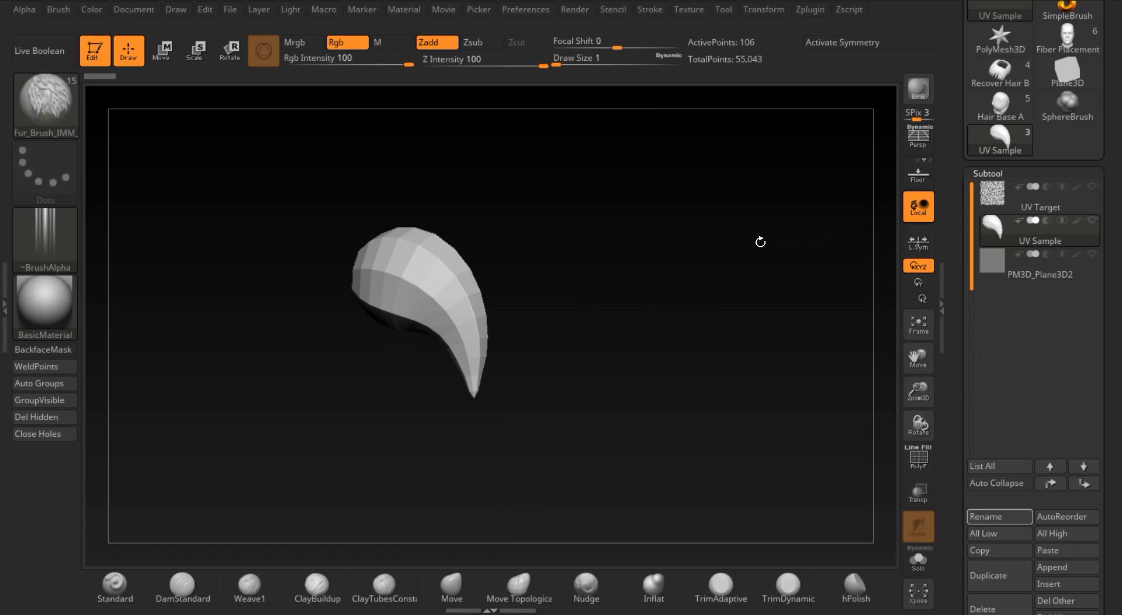
pyautogui.press('f')
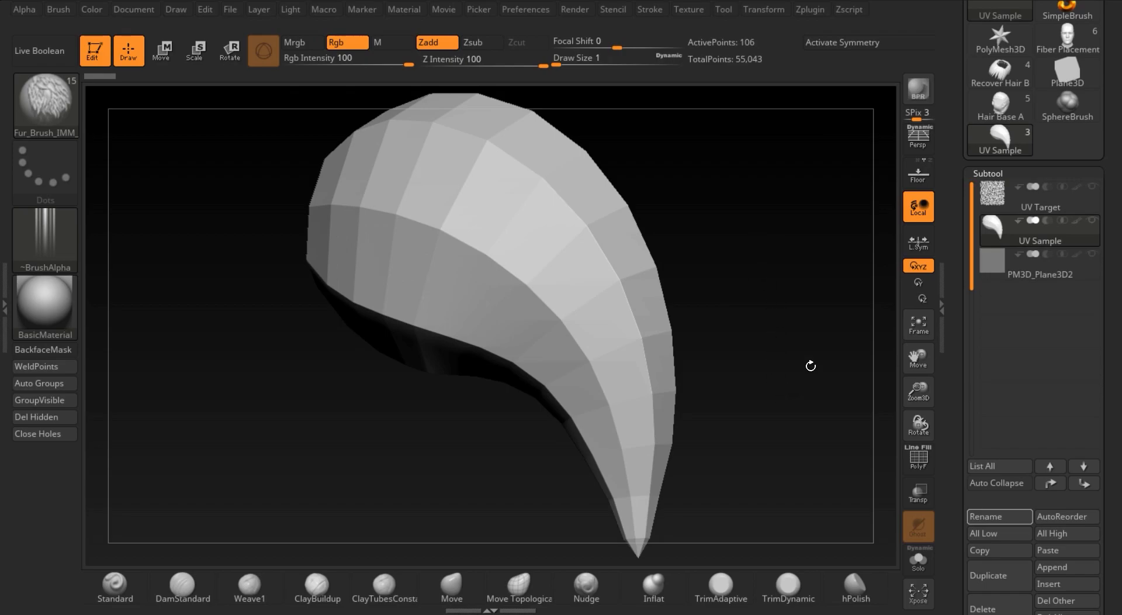
pyautogui.keyDown('ctrl'); pyautogui.moveTo(804, 358); pyautogui.dragTo(774, 292, button='right'); pyautogui.keyUp('ctrl')
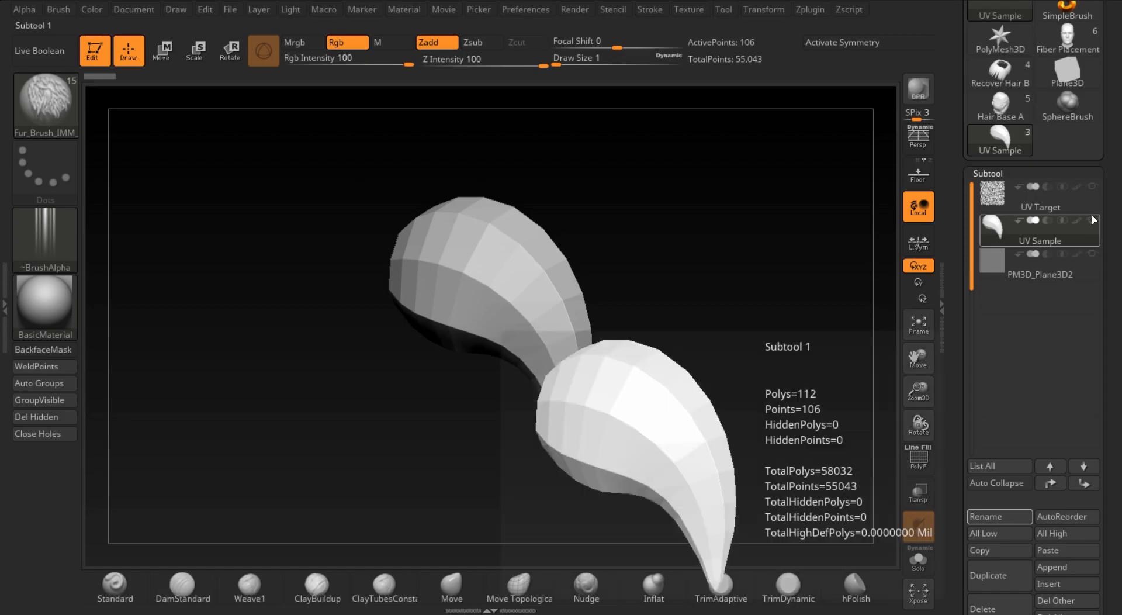
# Show UV Target alongside UV Sample and move the sample clump about 2.02 units sideways, clear of the scattered fur.
pyautogui.click(1092, 187)
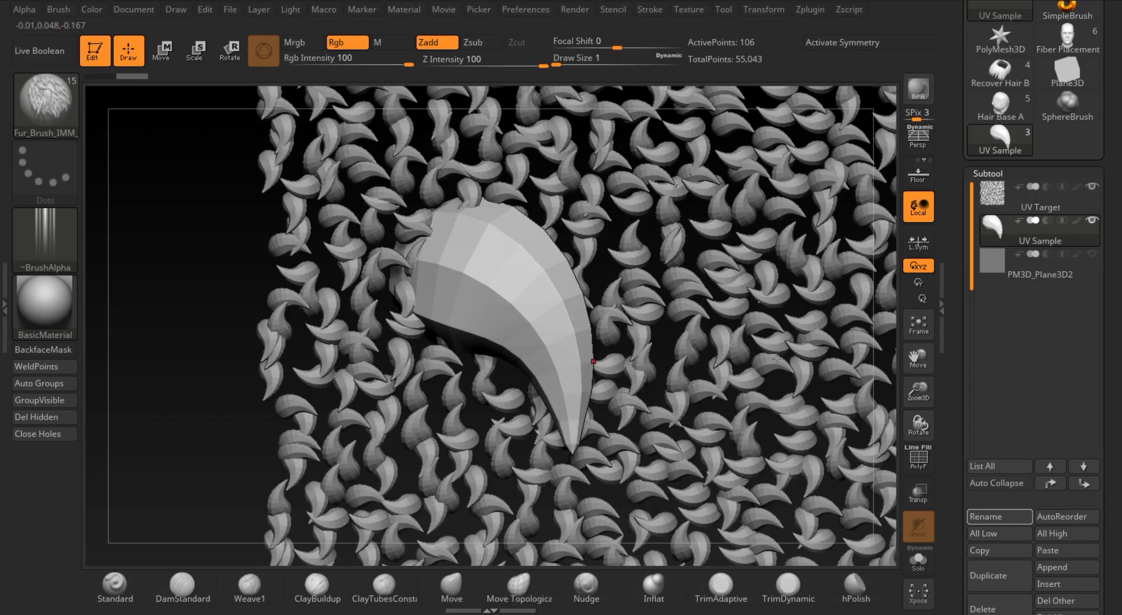
pyautogui.moveTo(707, 395); pyautogui.dragTo(764, 388)
pyautogui.keyDown('ctrl'); pyautogui.moveTo(792, 387); pyautogui.dragTo(756, 321, button='right'); pyautogui.keyUp('ctrl')
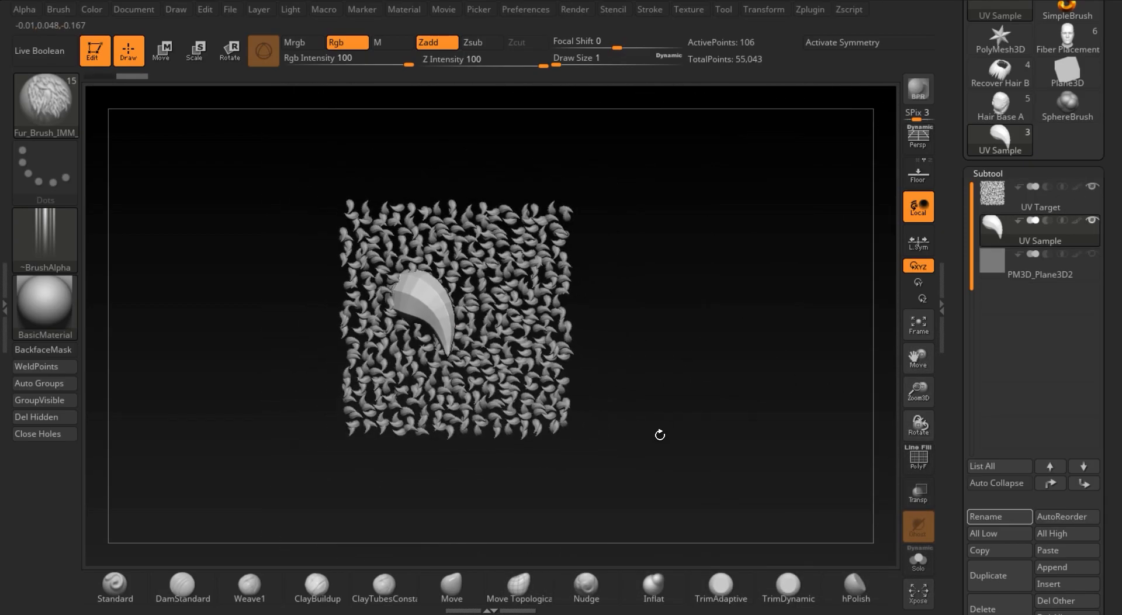
pyautogui.press('w')
pyautogui.moveTo(384, 316)
pyautogui.mouseDown()
pyautogui.moveTo(485, 320)
pyautogui.moveTo(257, 321)
pyautogui.mouseUp()
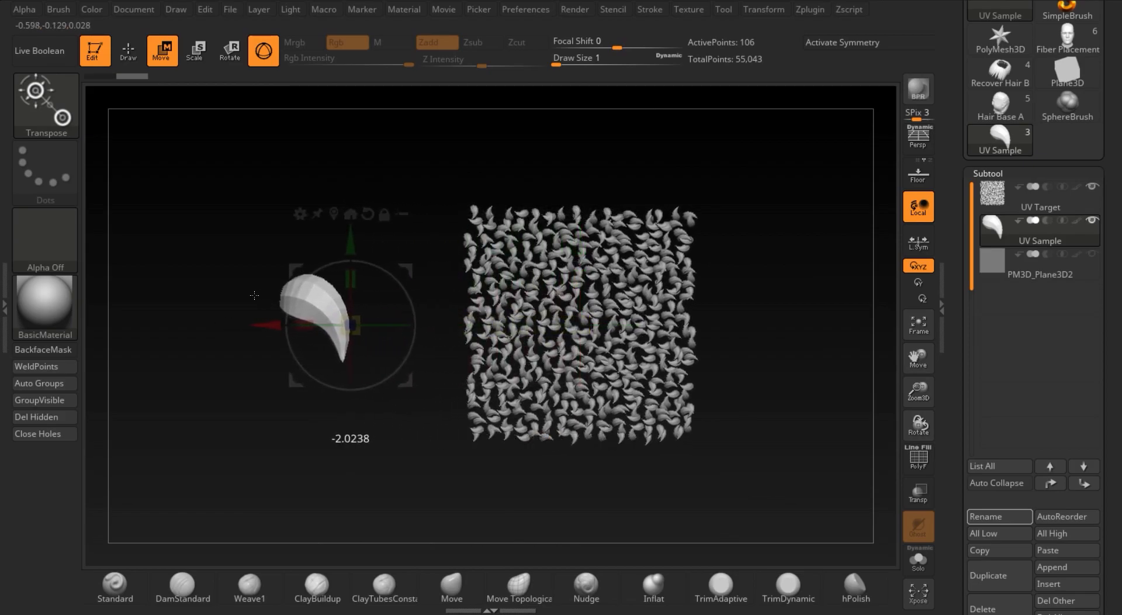
pyautogui.press('q')
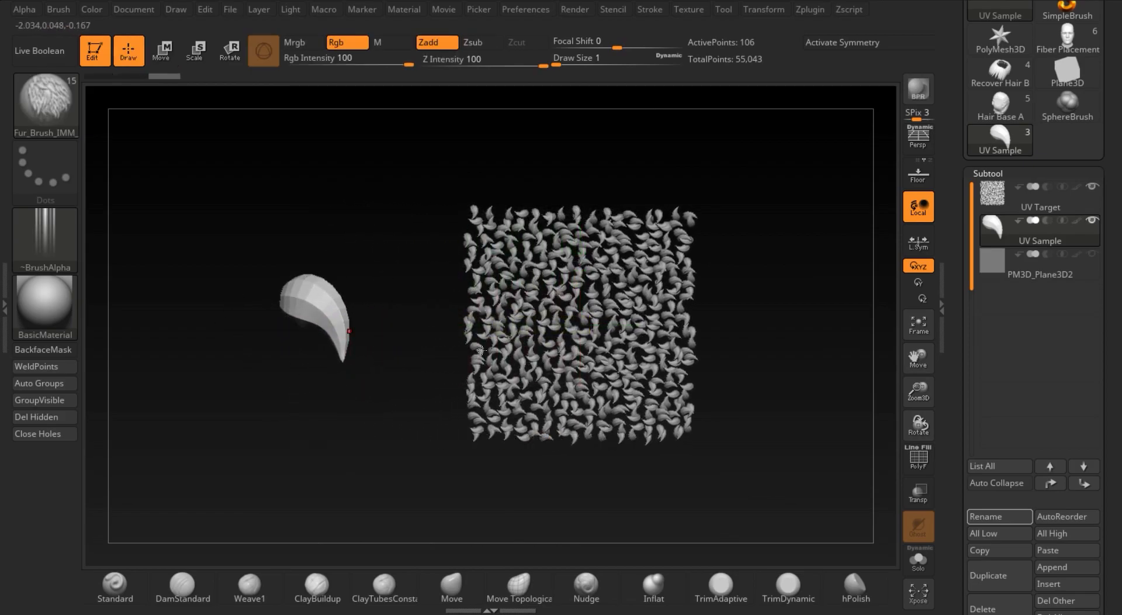
pyautogui.moveTo(765, 338); pyautogui.dragTo(796, 343)
# Export the visible subtools as a binary FBX file named Nanos in the 3D works folder.
pyautogui.click(816, 11)
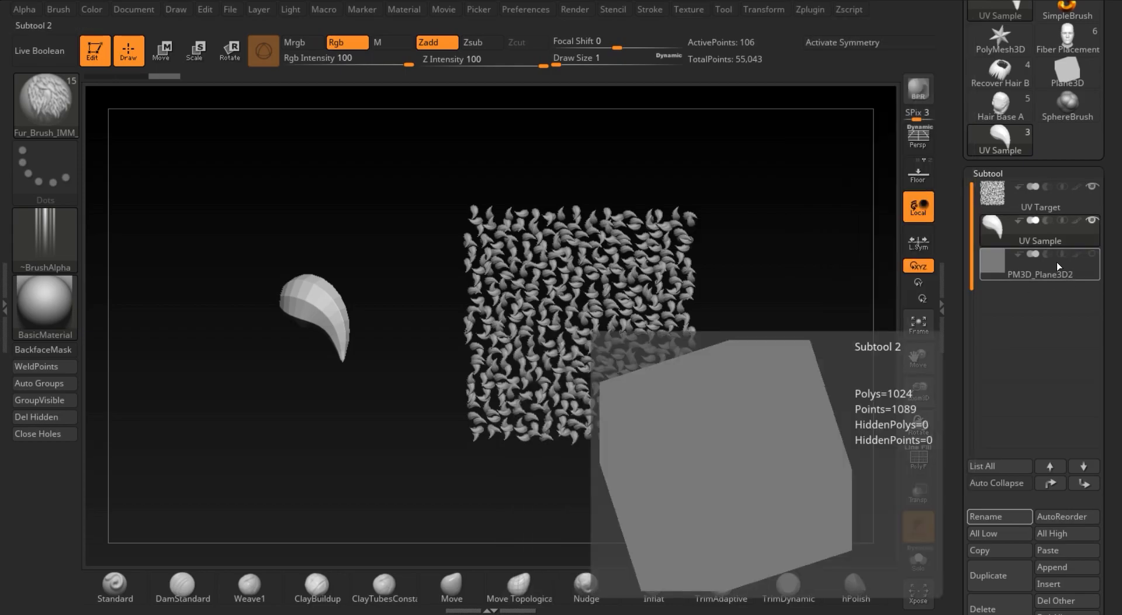
pyautogui.click(822, 11)
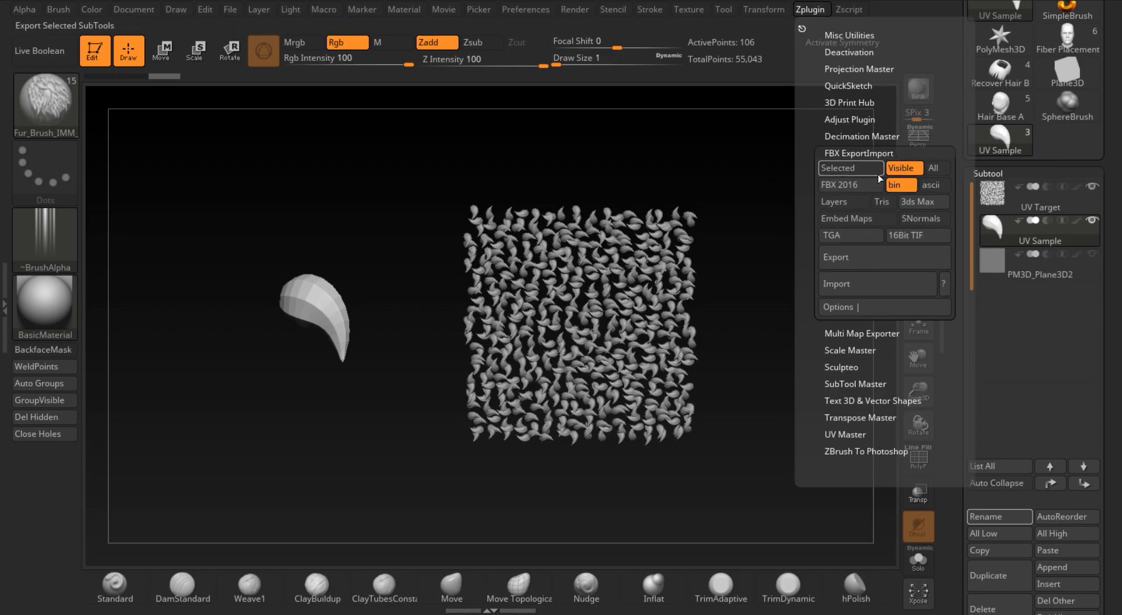
pyautogui.click(868, 253)
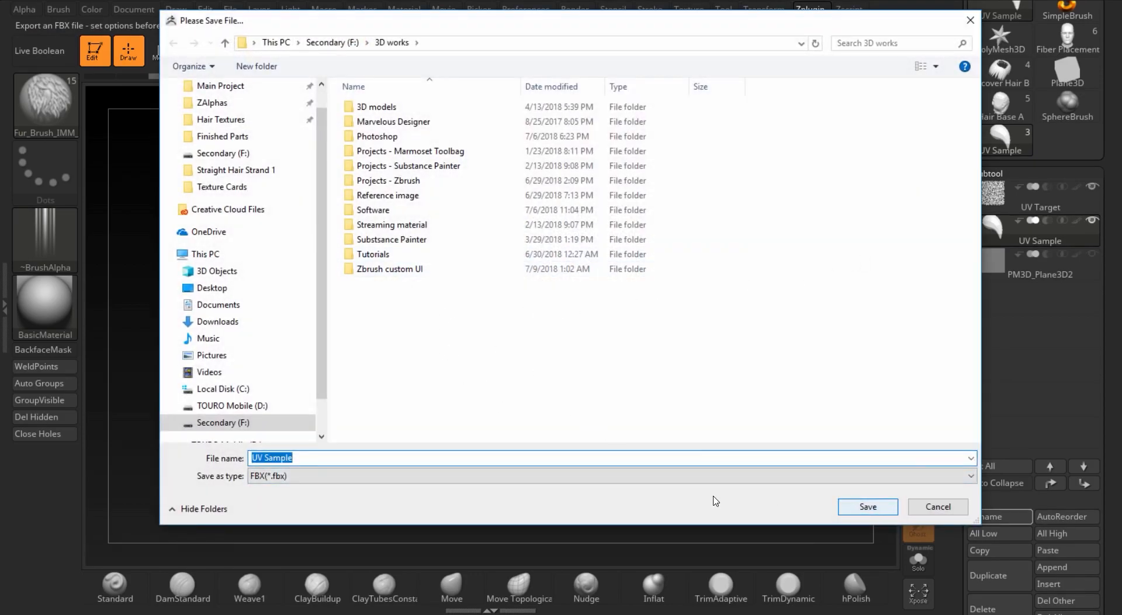
pyautogui.write('Nan')
pyautogui.press('Return')
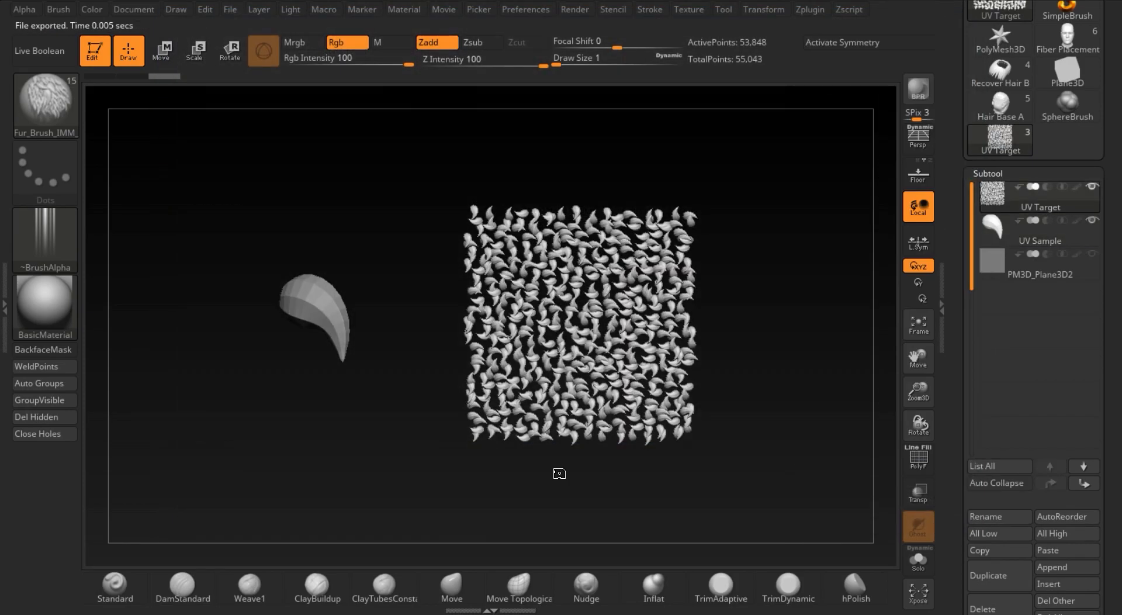
pyautogui.hotkey('shift', 'f')
pyautogui.hotkey('shift', 'f')
# Switch to Maya and import Nanos.fbx from the 3D works folder.
pyautogui.hotkey('alt', 'Tab')
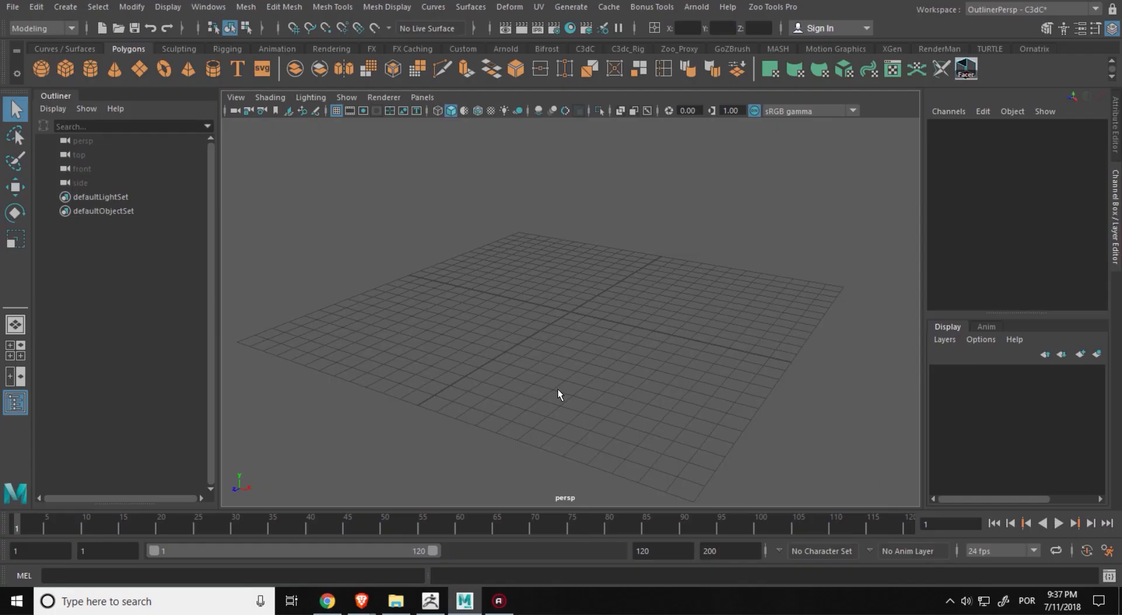
pyautogui.click(12, 7)
pyautogui.click(41, 162)
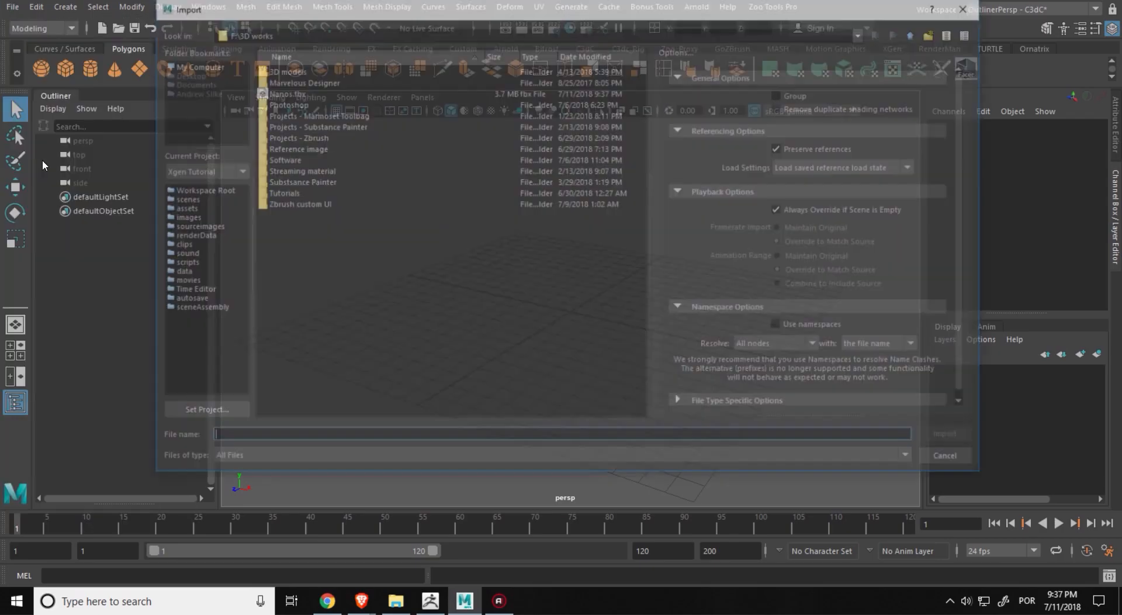
pyautogui.doubleClick(289, 93)
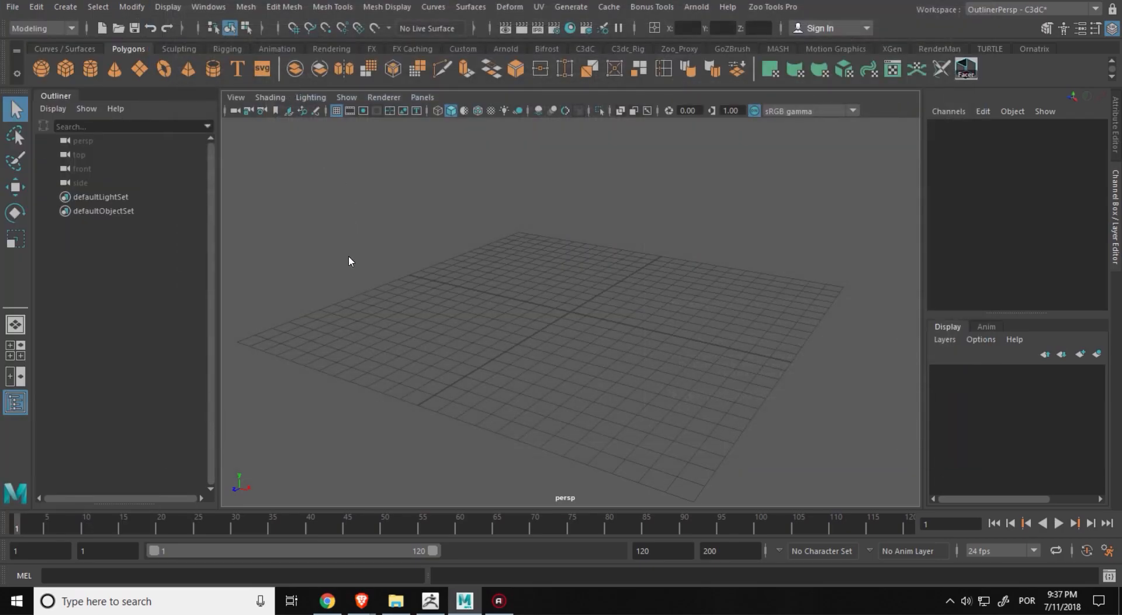
# Delete the imported UV_Target mesh from the scene, keeping only the UV_Sample clump.
pyautogui.moveTo(366, 282)
pyautogui.keyDown('alt'); pyautogui.mouseDown()
pyautogui.moveTo(413, 243)
pyautogui.moveTo(420, 282)
pyautogui.moveTo(350, 284)
pyautogui.mouseUp(); pyautogui.keyUp('alt')
pyautogui.keyDown('alt'); pyautogui.moveTo(349, 284); pyautogui.dragTo(661, 304, button='right'); pyautogui.keyUp('alt')
pyautogui.keyDown('alt'); pyautogui.moveTo(661, 304); pyautogui.dragTo(584, 263); pyautogui.keyUp('alt')
pyautogui.keyDown('alt'); pyautogui.moveTo(584, 263); pyautogui.dragTo(643, 275, button='right'); pyautogui.keyUp('alt')
pyautogui.keyDown('alt'); pyautogui.moveTo(643, 274); pyautogui.dragTo(597, 322); pyautogui.keyUp('alt')
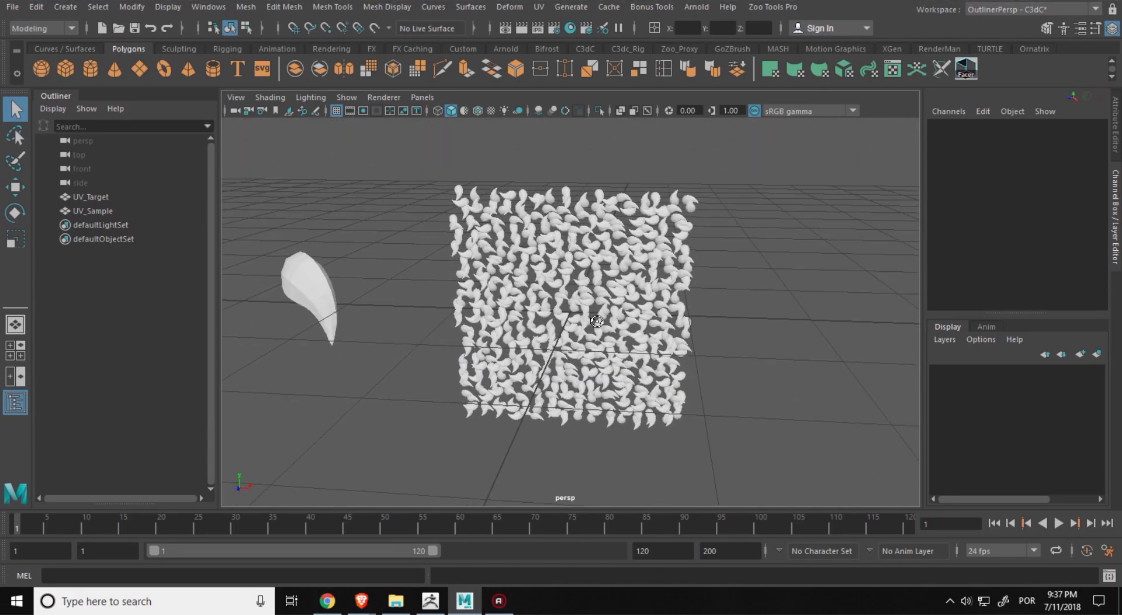
pyautogui.click(110, 210)
pyautogui.click(110, 201)
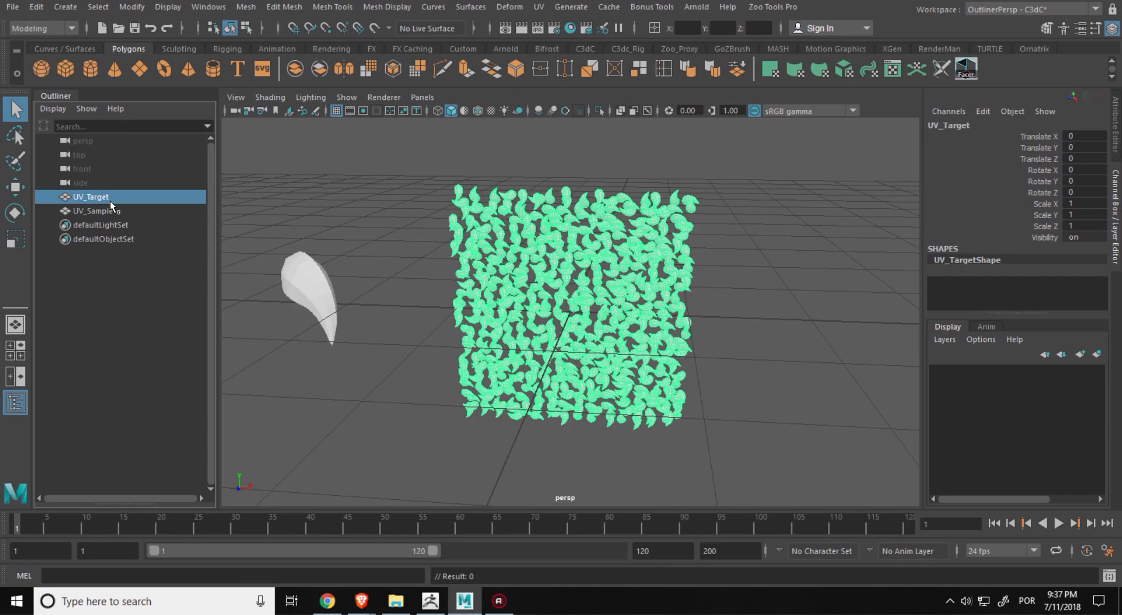
pyautogui.keyDown('alt'); pyautogui.moveTo(344, 396); pyautogui.dragTo(425, 372); pyautogui.keyUp('alt')
pyautogui.press('Delete')
# Put the UV_Sample clump into its own group and name the group UV_Sample.
pyautogui.click(97, 197)
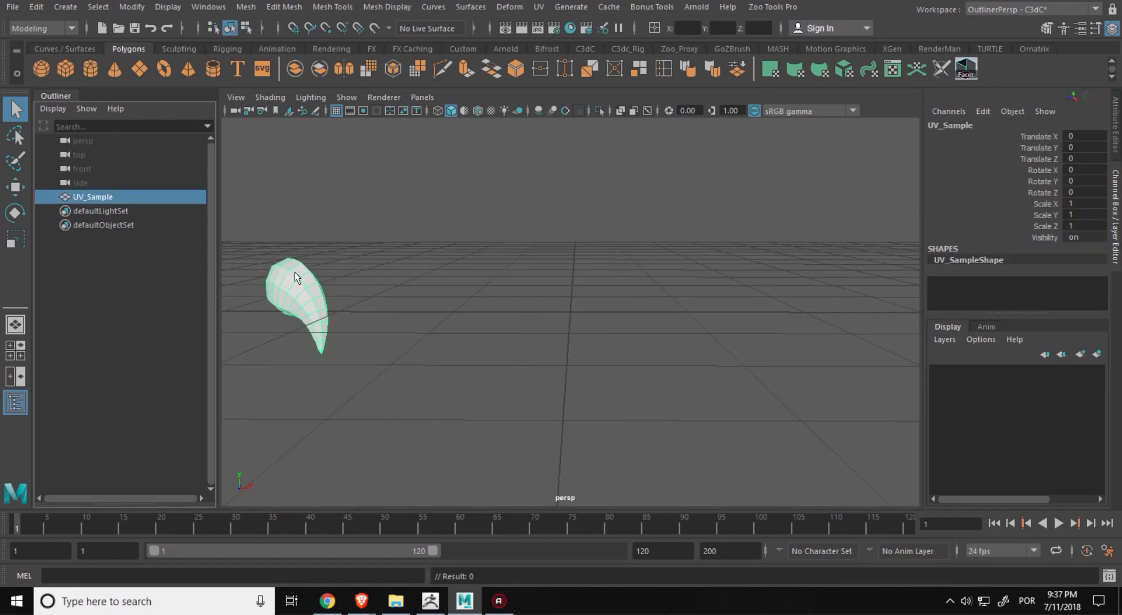
pyautogui.keyDown('alt'); pyautogui.moveTo(434, 325); pyautogui.dragTo(618, 349); pyautogui.keyUp('alt')
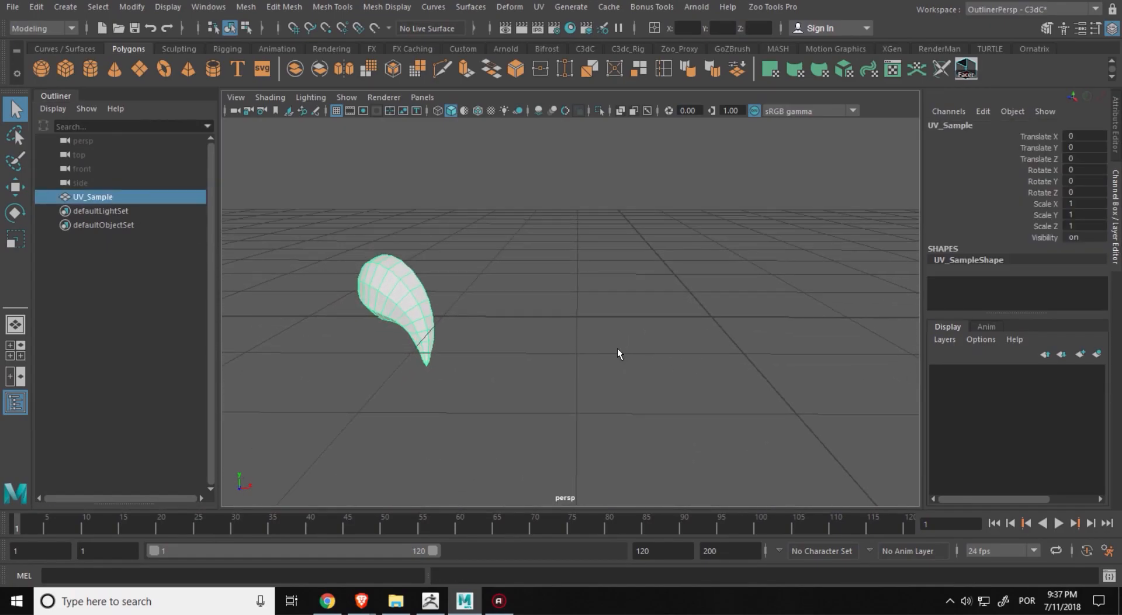
pyautogui.hotkey('ctrl', 'g')
pyautogui.doubleClick(119, 191)
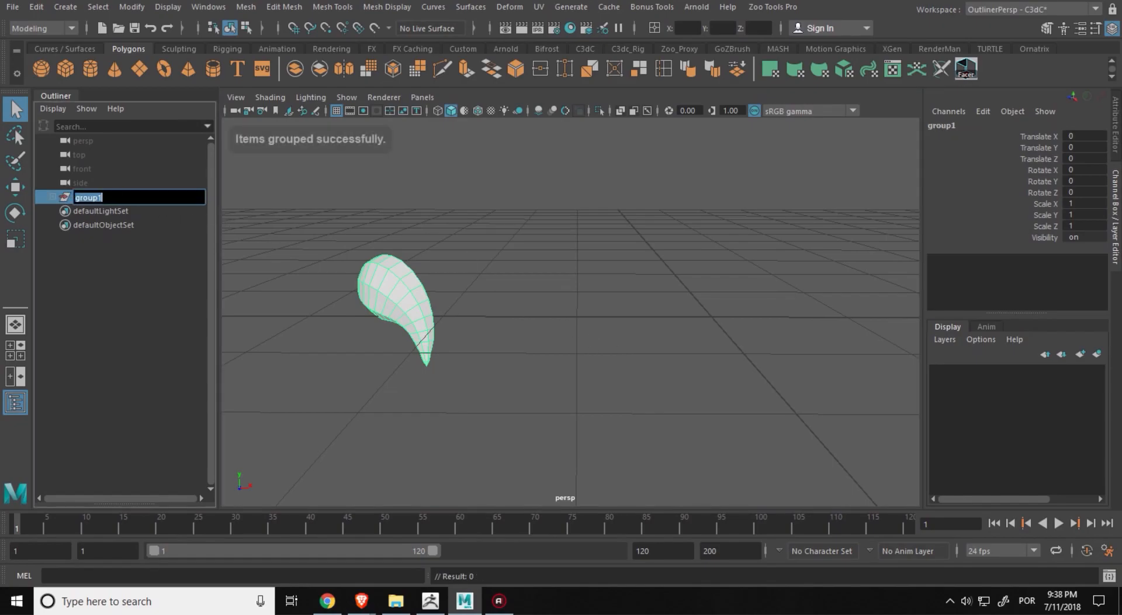
pyautogui.write('UVs')
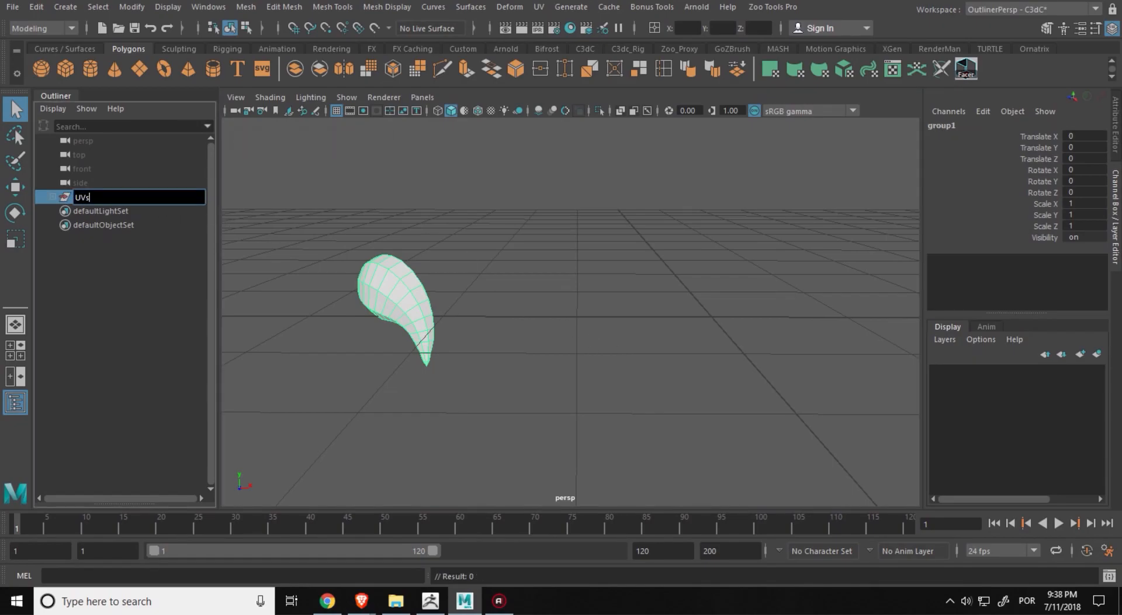
pyautogui.write('ample')
pyautogui.press('Return')
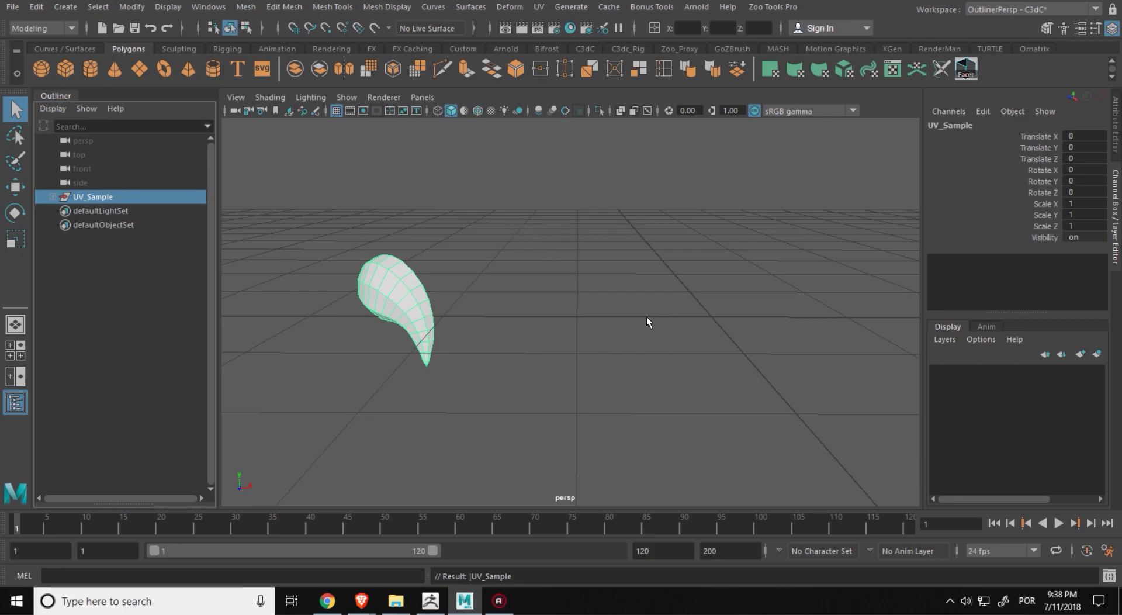
pyautogui.press('space')
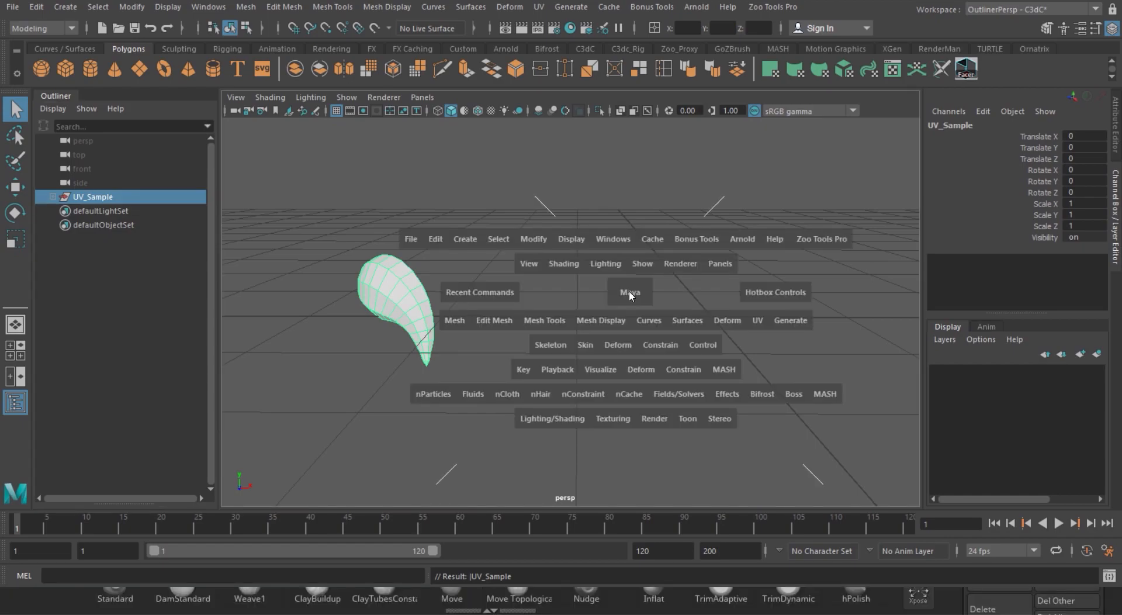
pyautogui.click(985, 10)
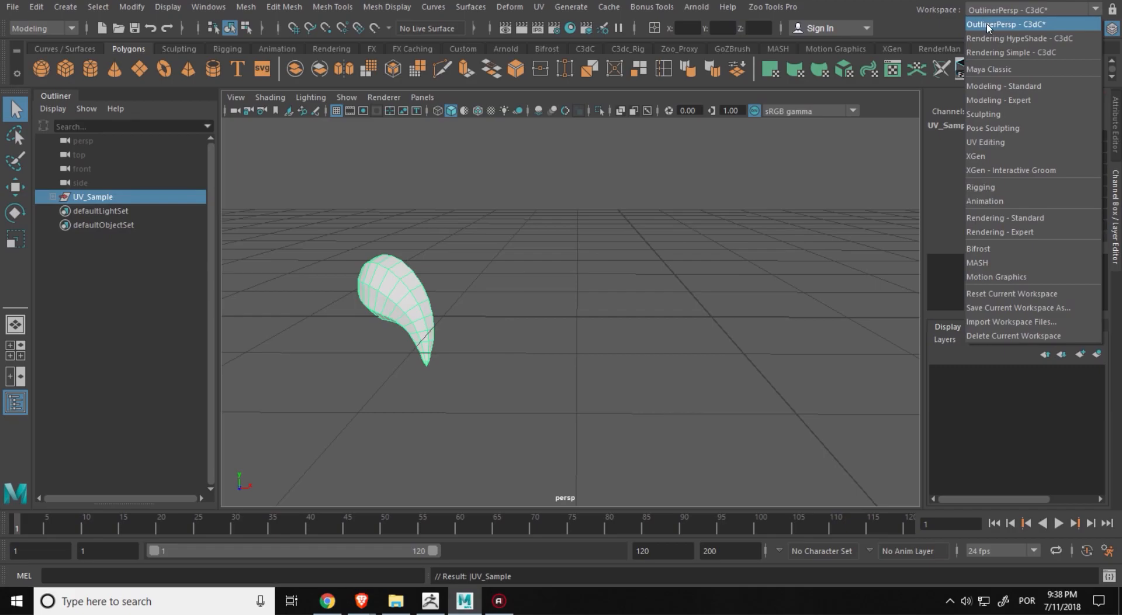
pyautogui.click(988, 25)
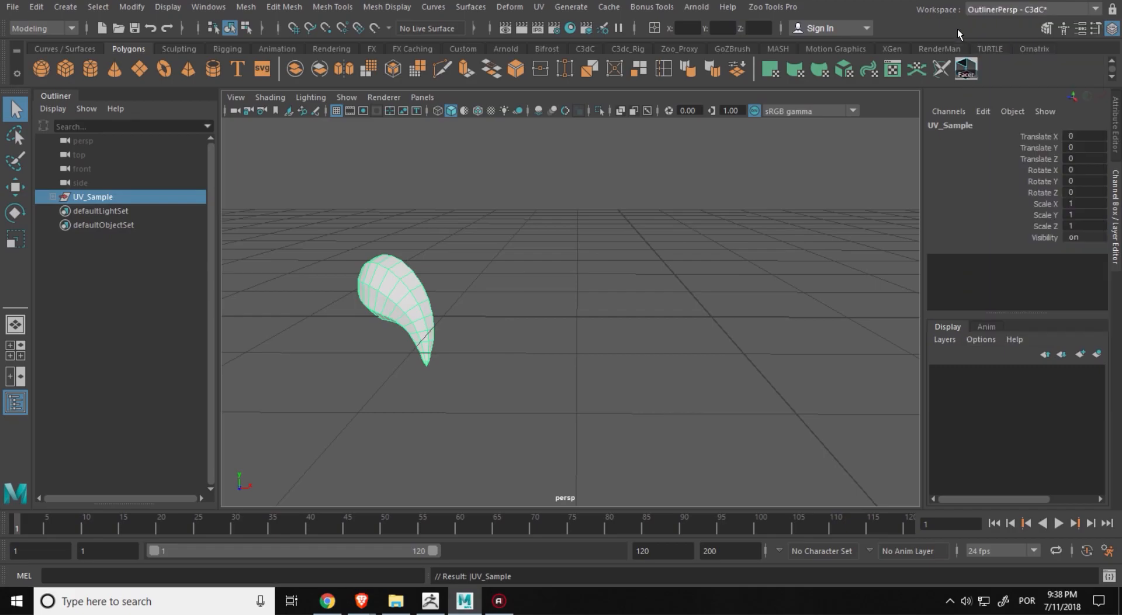
pyautogui.keyDown('alt'); pyautogui.moveTo(590, 328); pyautogui.dragTo(589, 300); pyautogui.keyUp('alt')
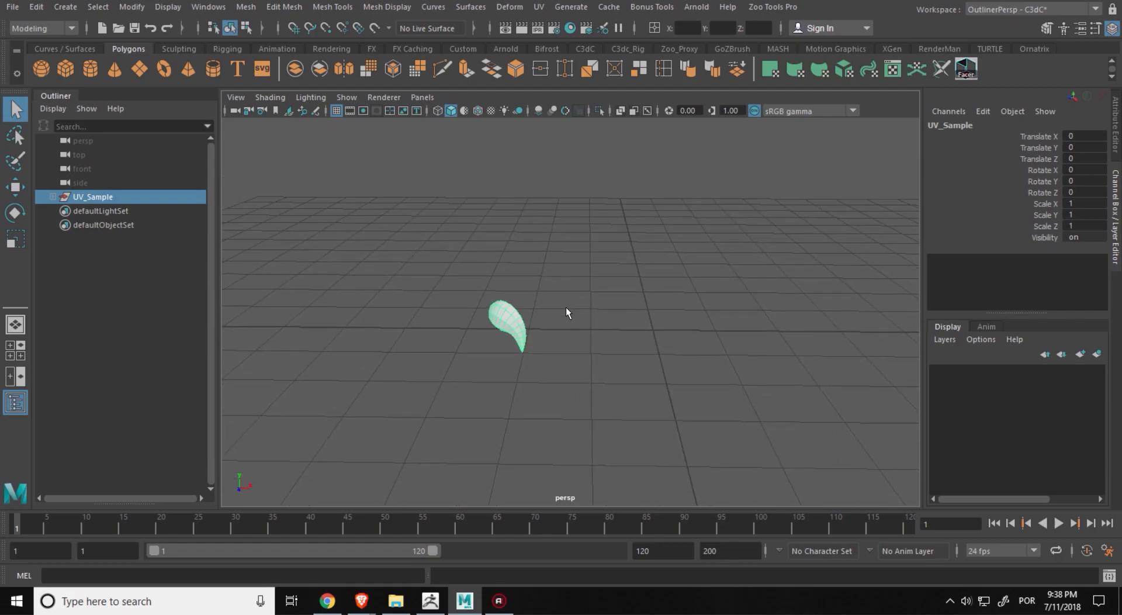
# Switch to ZBrush, frame the UV Target subtool with PolyFrame on, and assign each clump its own polygroup with Auto Groups.
pyautogui.click(430, 601)
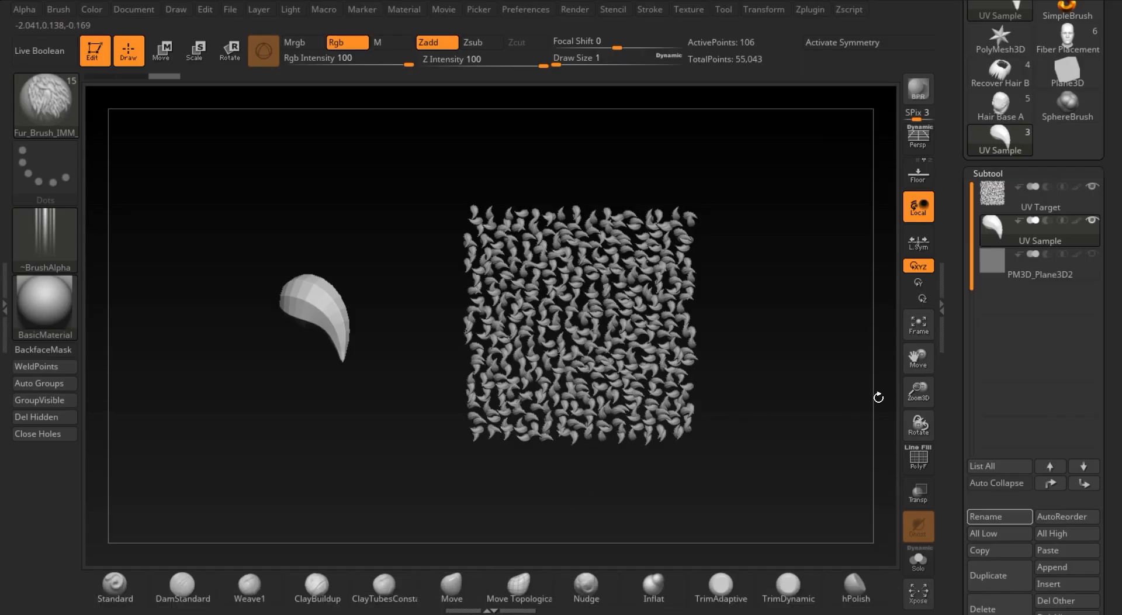
pyautogui.click(985, 273)
pyautogui.click(993, 197)
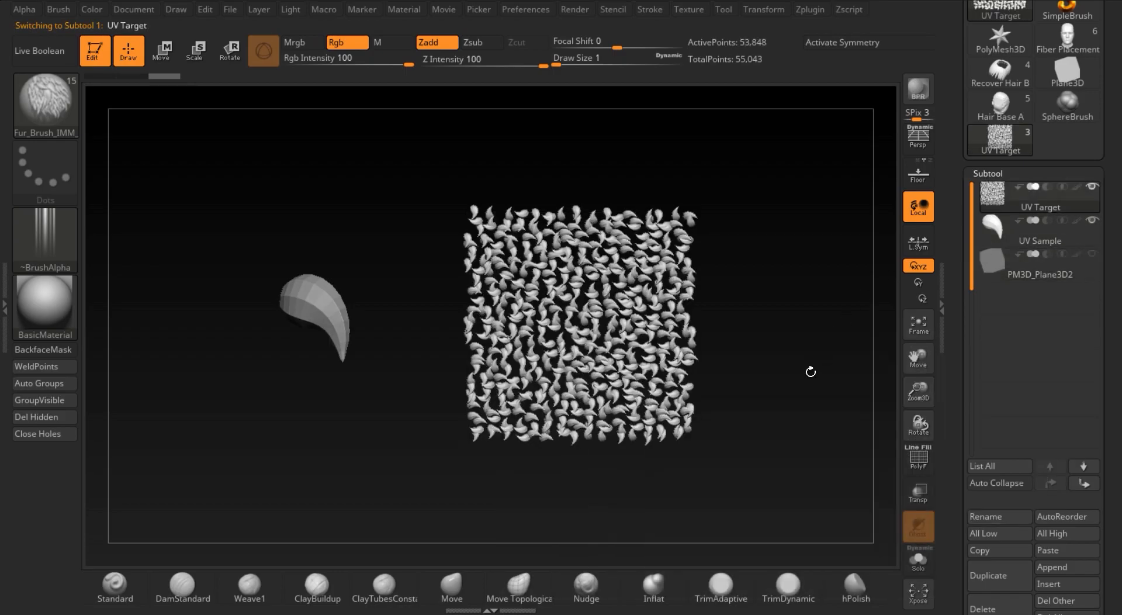
pyautogui.press('f')
pyautogui.hotkey('shift', 'f')
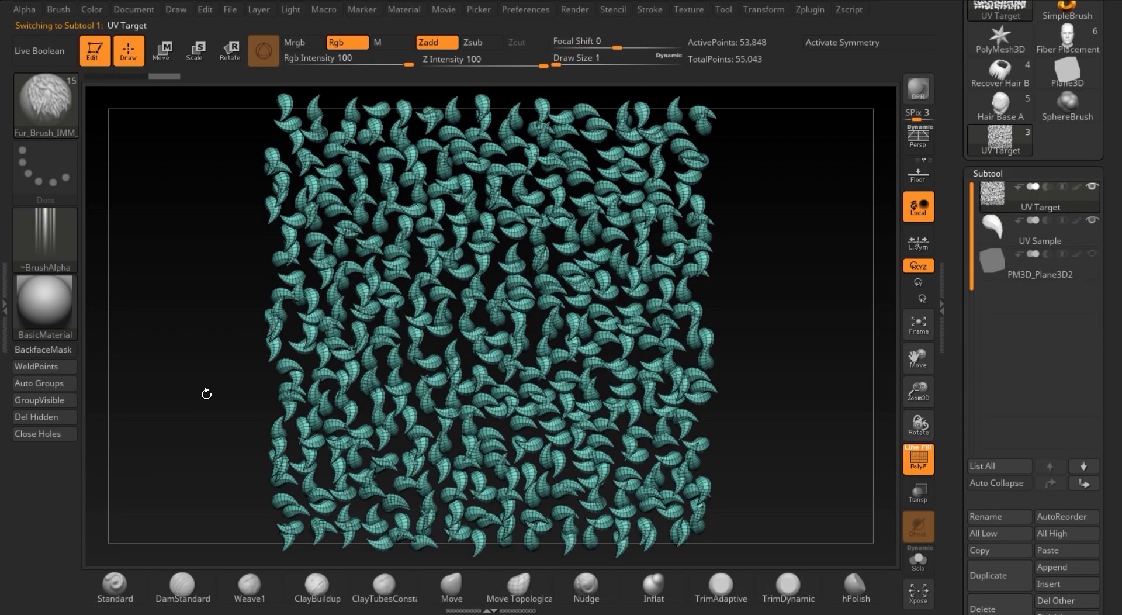
pyautogui.click(39, 383)
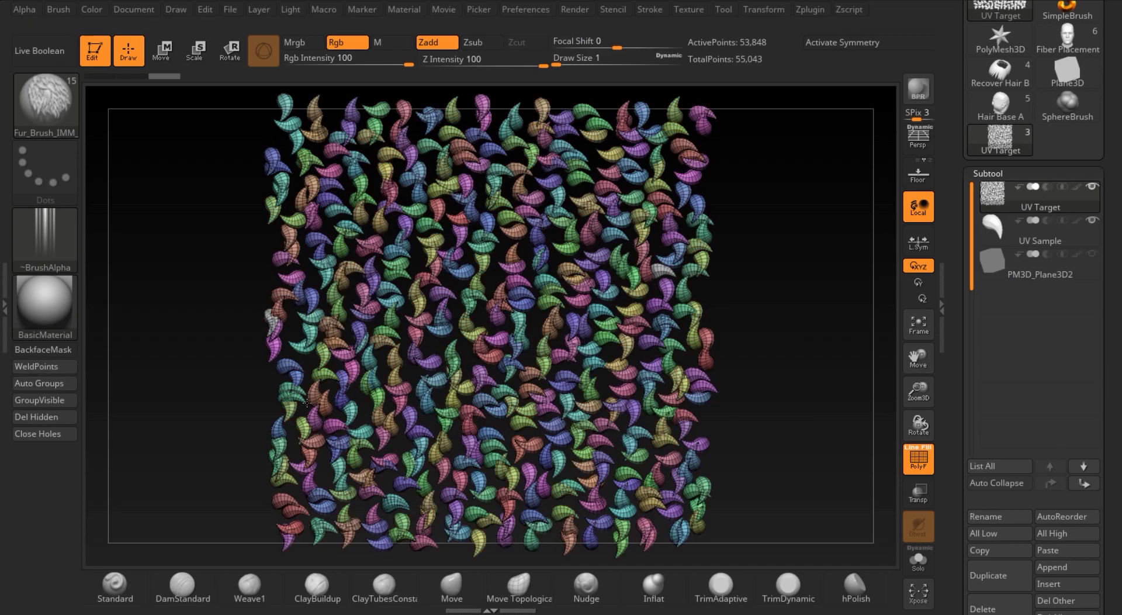
# Check the tool's export options and export UV Target as an OBJ file named UV Target in the 3D works folder.
pyautogui.moveTo(943, 559); pyautogui.dragTo(957, 171)
pyautogui.click(985, 299)
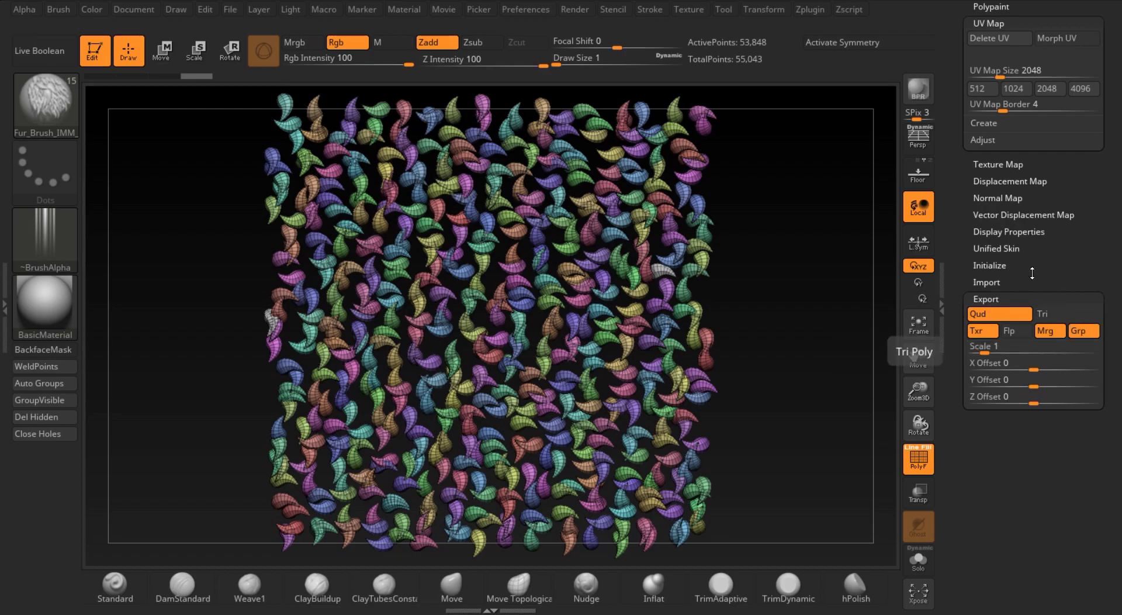
pyautogui.moveTo(951, 36); pyautogui.dragTo(959, 480)
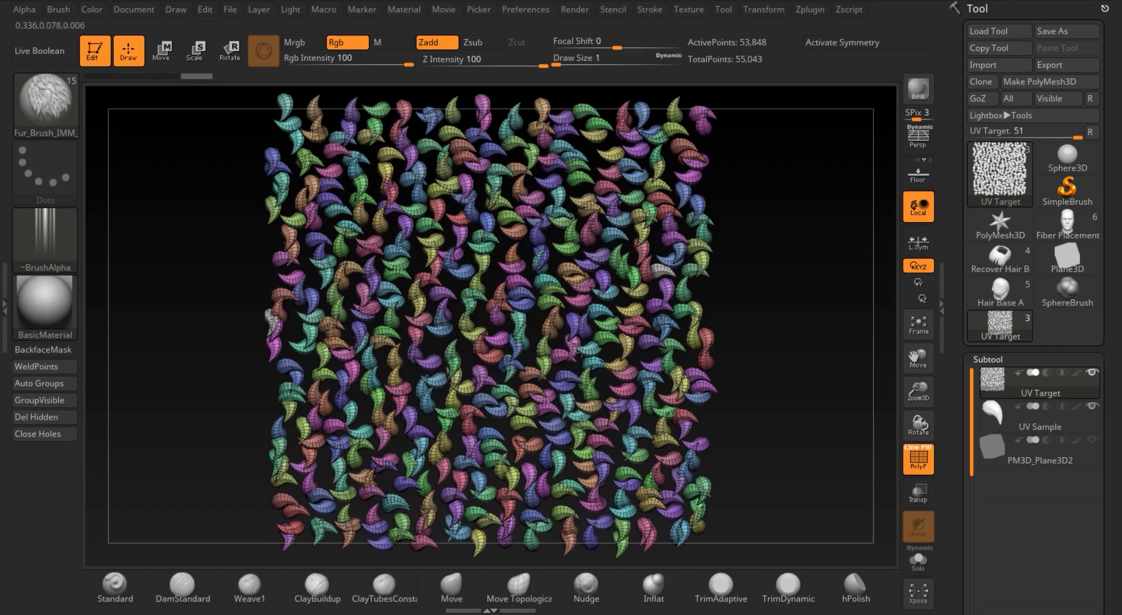
pyautogui.click(1068, 64)
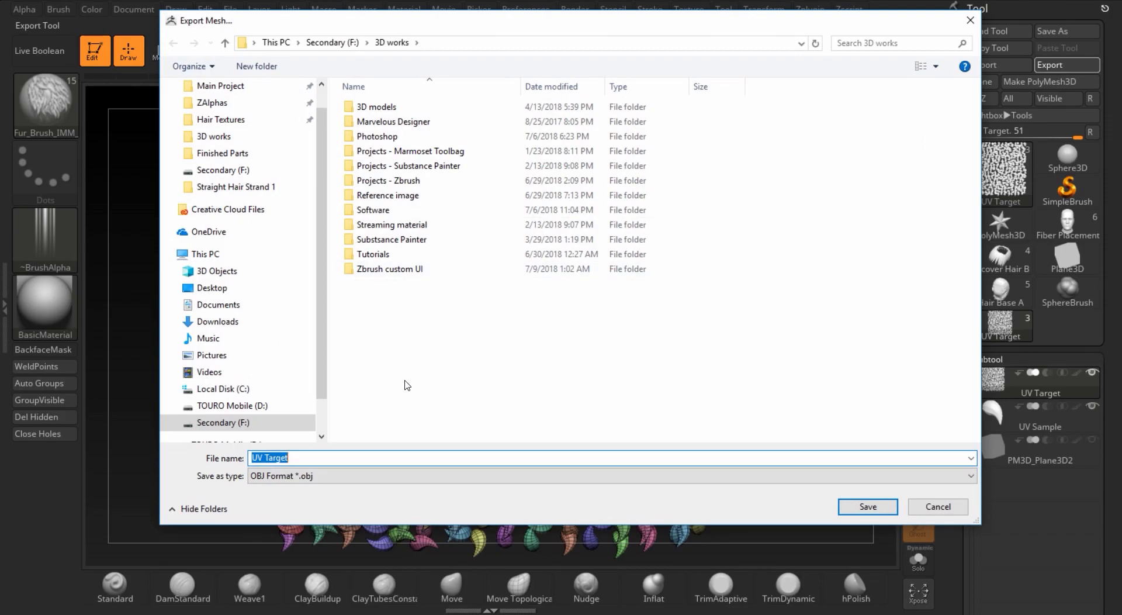
pyautogui.click(868, 506)
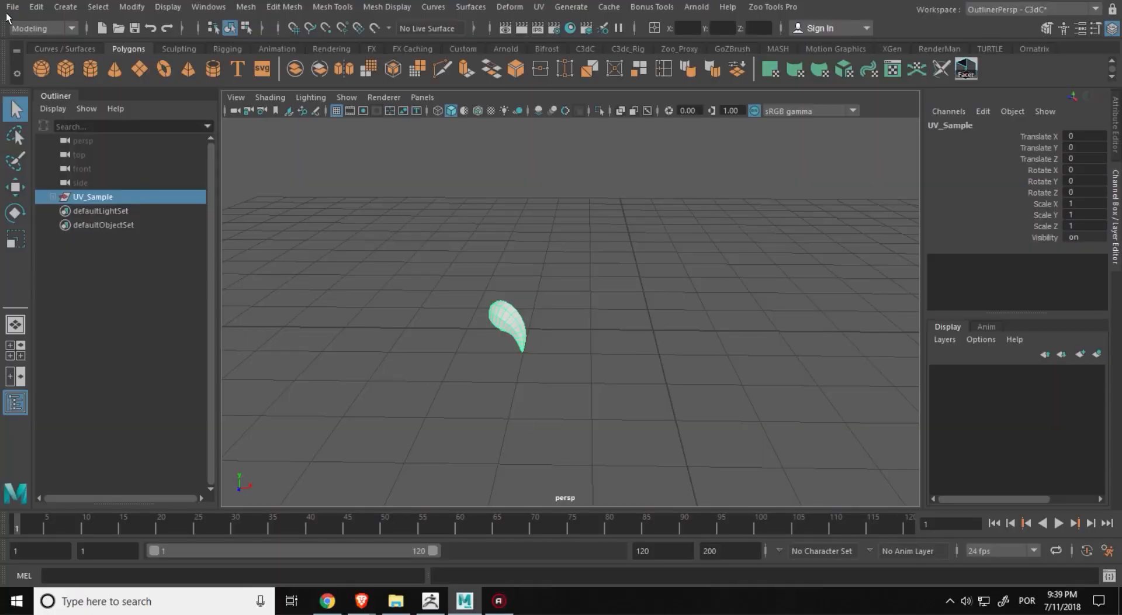
# Import UV Target.OBJ from the 3D works folder into the Maya scene.
pyautogui.click(12, 7)
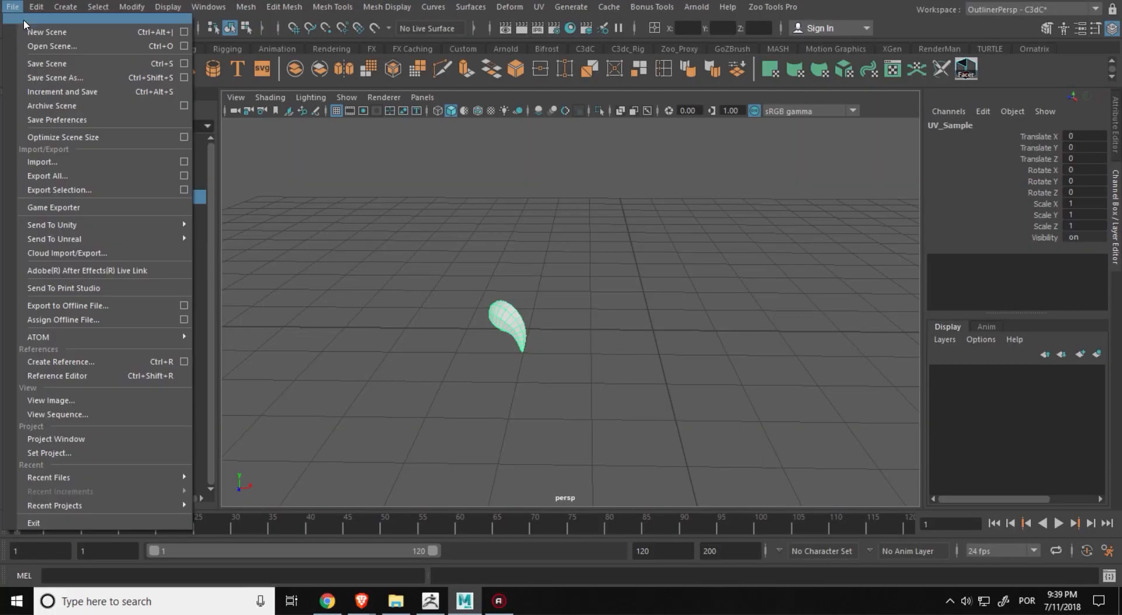
pyautogui.click(36, 159)
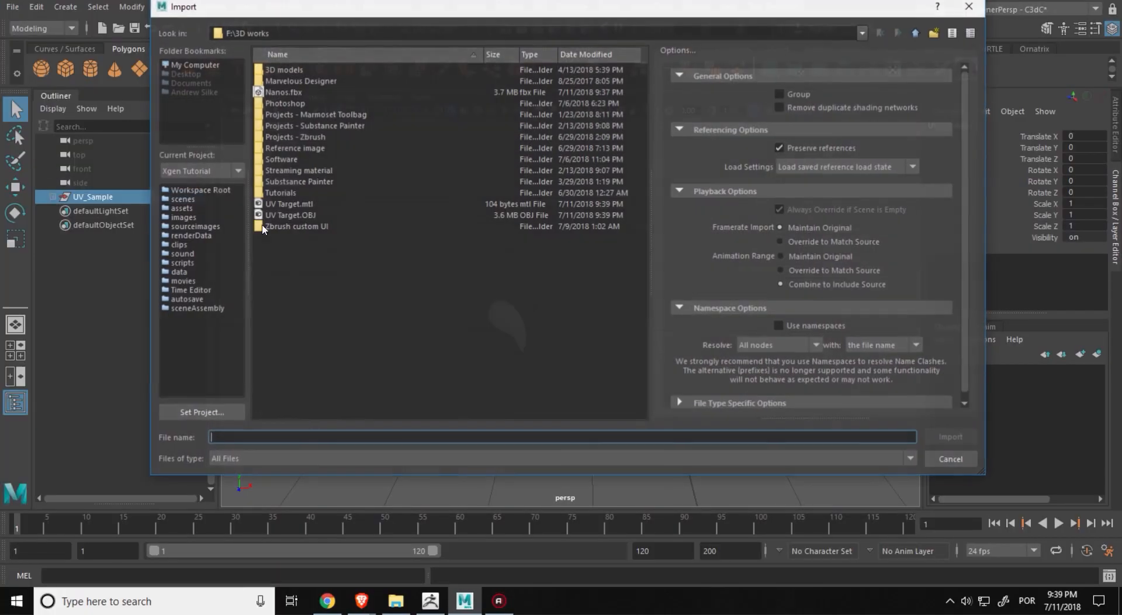
pyautogui.click(297, 216)
pyautogui.doubleClick(297, 216)
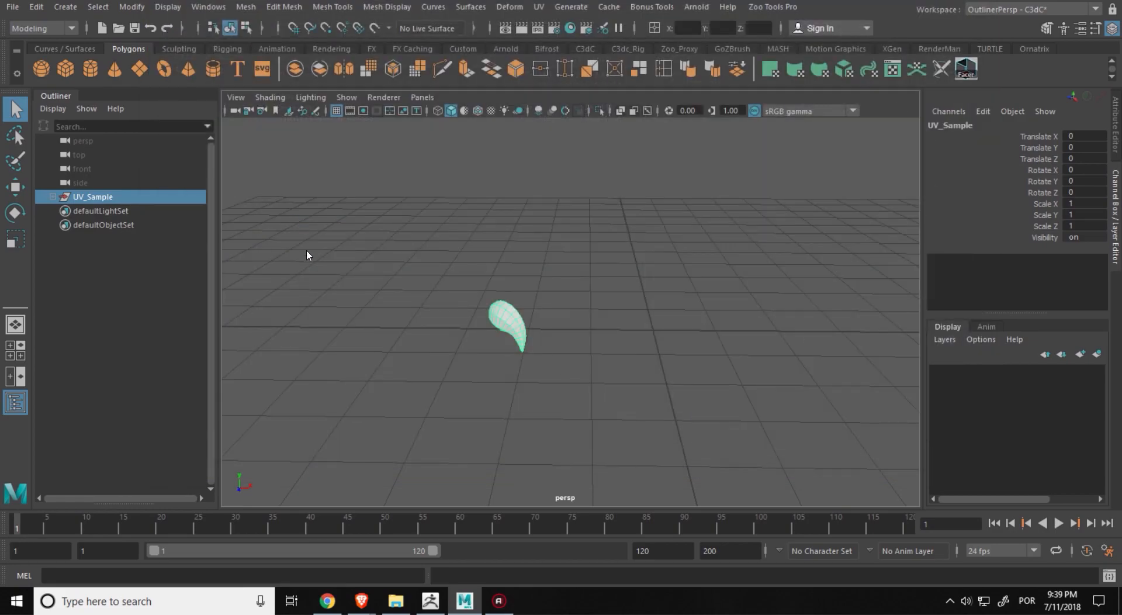
# Group all the imported UV_Target clump meshes together and name the group UV_Target.
pyautogui.click(123, 209)
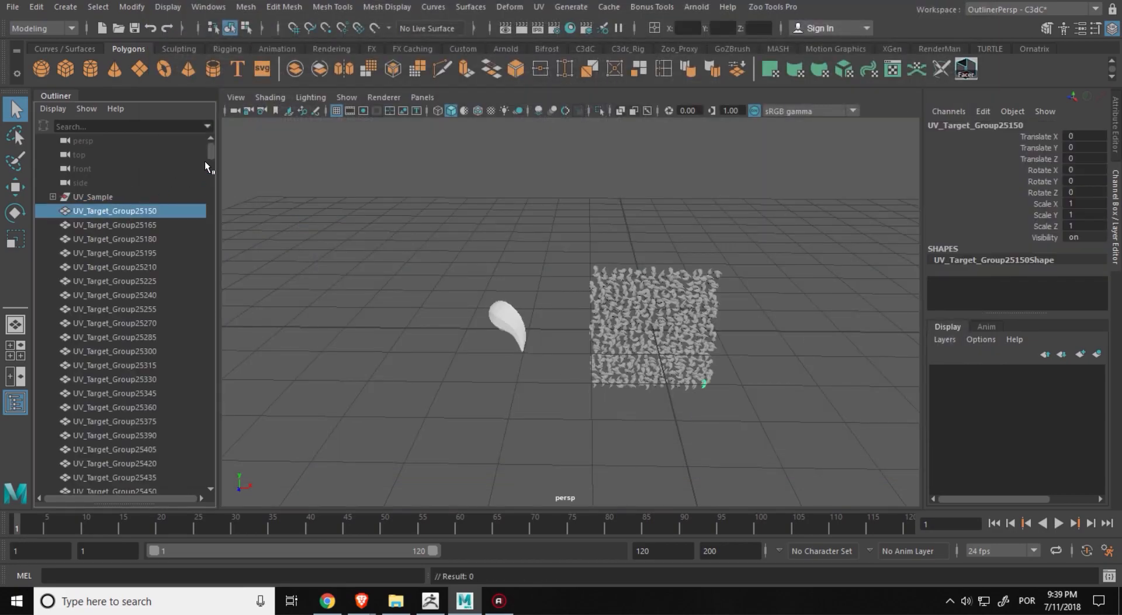
pyautogui.moveTo(208, 150); pyautogui.dragTo(225, 471)
pyautogui.keyDown('shift'); pyautogui.click(145, 449); pyautogui.keyUp('shift')
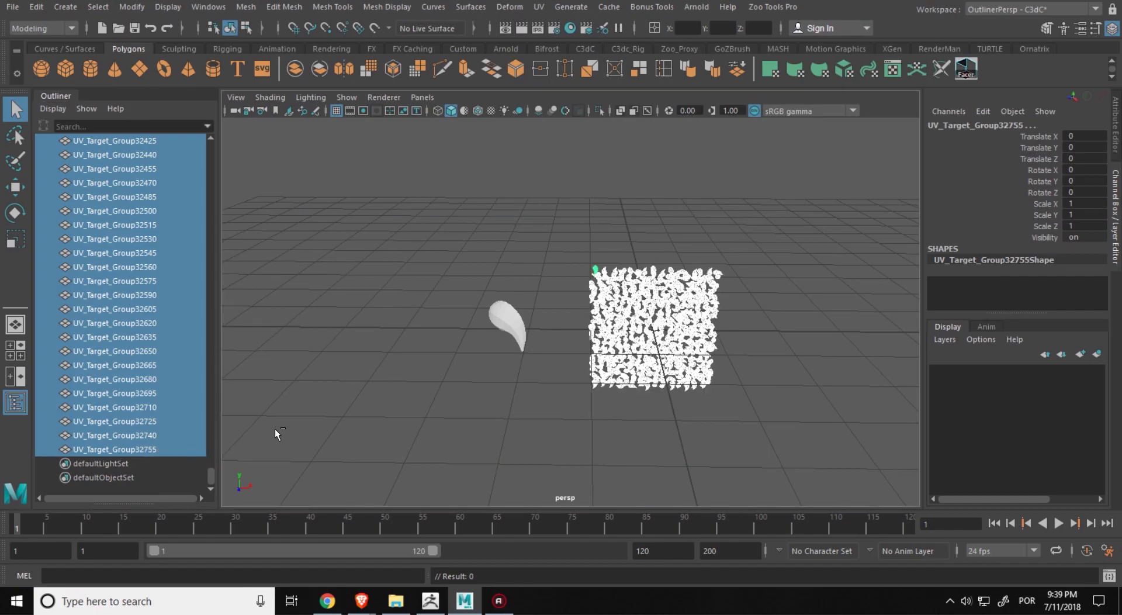
pyautogui.hotkey('ctrl', 'g')
pyautogui.doubleClick(94, 210)
pyautogui.write('UV_Target')
pyautogui.press('Return')
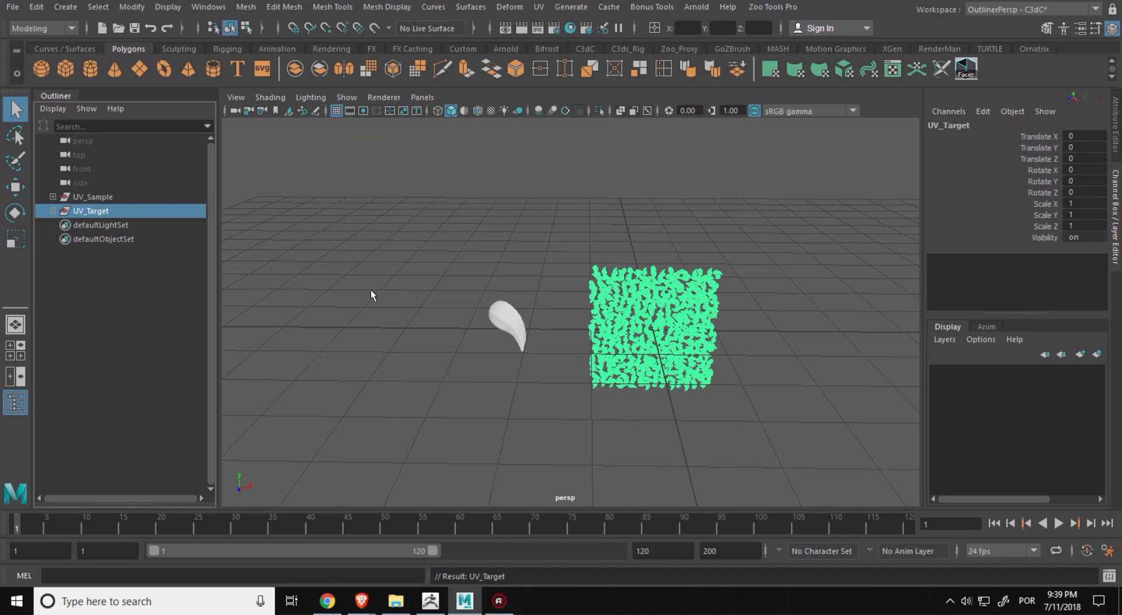
pyautogui.keyDown('alt'); pyautogui.moveTo(548, 306); pyautogui.dragTo(497, 279, button='middle'); pyautogui.keyUp('alt')
pyautogui.keyDown('alt'); pyautogui.moveTo(497, 280); pyautogui.dragTo(602, 325, button='right'); pyautogui.keyUp('alt')
pyautogui.keyDown('alt'); pyautogui.moveTo(454, 293); pyautogui.dragTo(426, 314); pyautogui.keyUp('alt')
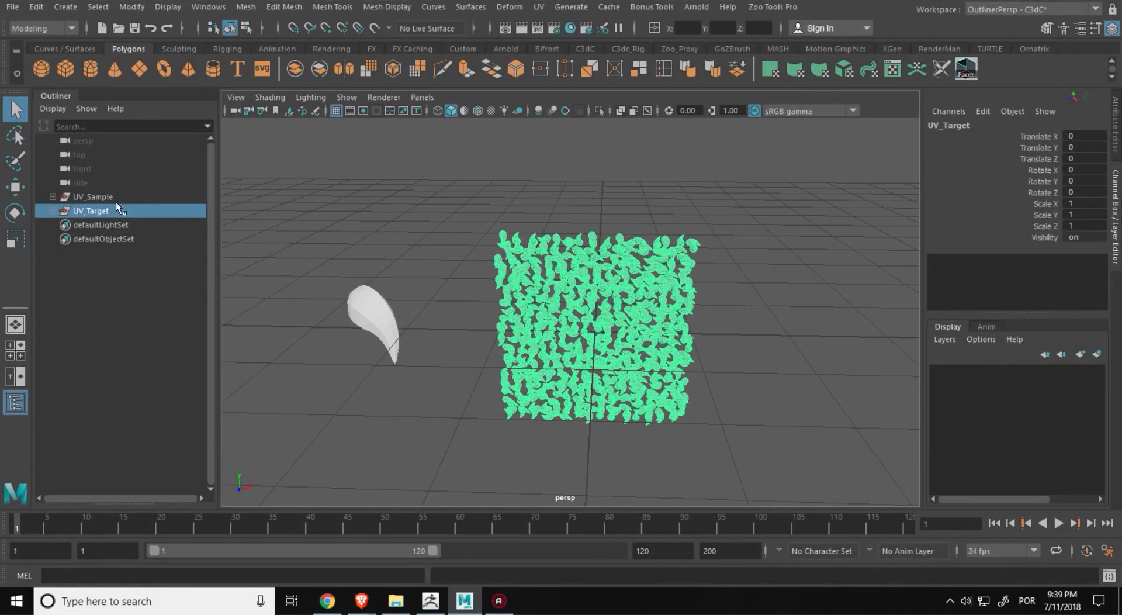
pyautogui.keyDown('alt'); pyautogui.moveTo(484, 349); pyautogui.dragTo(447, 314); pyautogui.keyUp('alt')
pyautogui.click(470, 332)
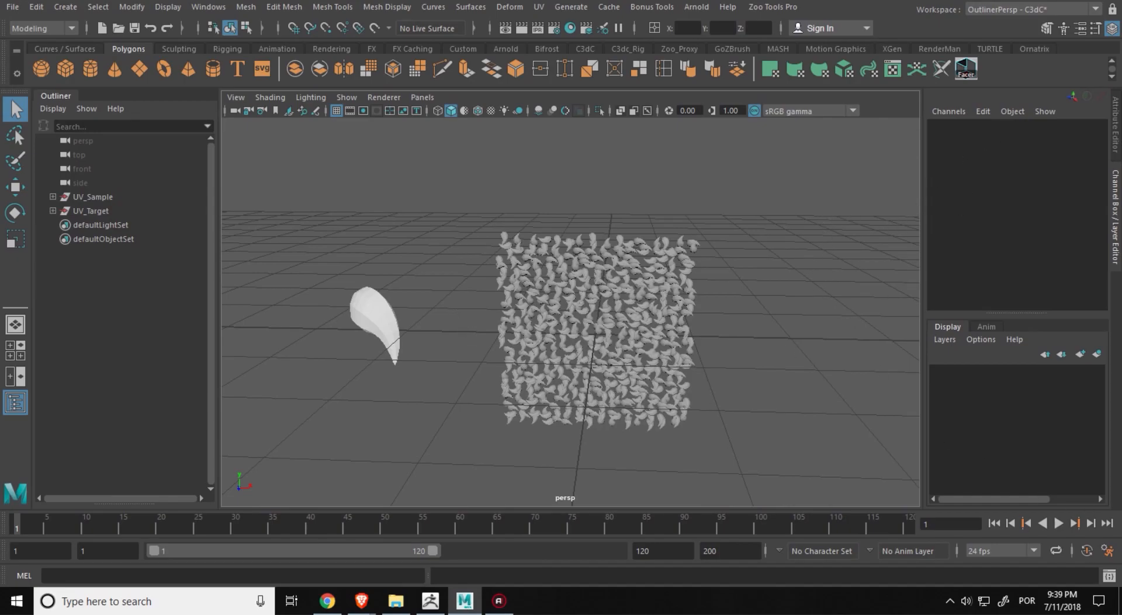
# Switch to the browser to look over the Facer 3.2.0 for Maya script page, and return to Maya.
pyautogui.hotkey('alt', 'Tab')
pyautogui.scroll(3, 342, 190)
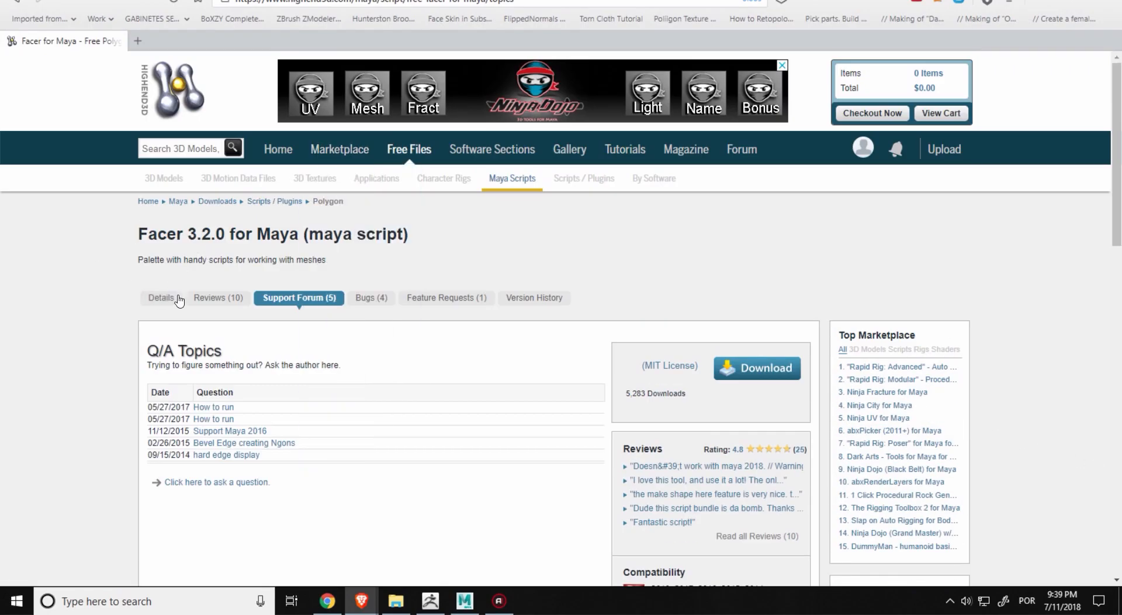
pyautogui.scroll(-3, 82, 303)
pyautogui.scroll(3, 60, 303)
pyautogui.scroll(-1, 221, 310)
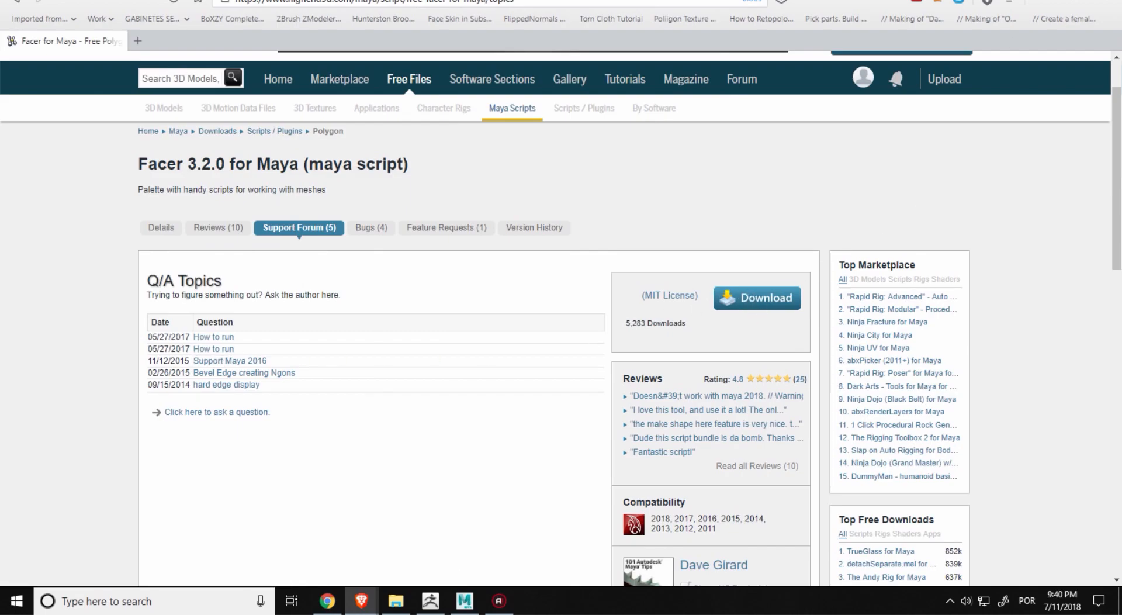
pyautogui.click(1044, 2)
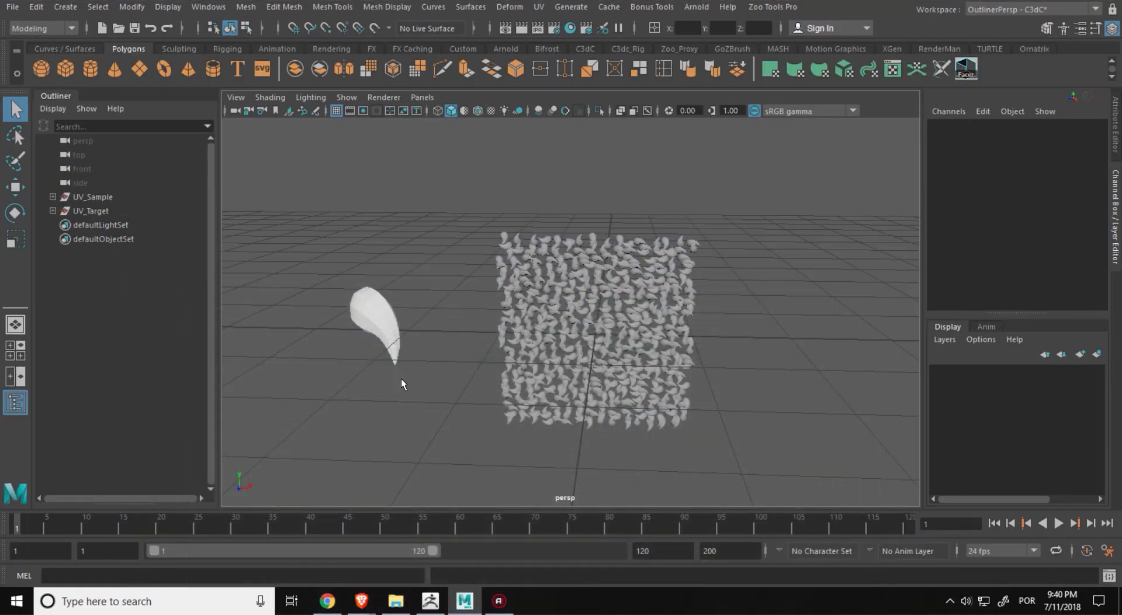
# Select the UV_Sample clump, switch to the UV Editing workspace, and enlarge the perspective view beside the UV Editor.
pyautogui.click(377, 328)
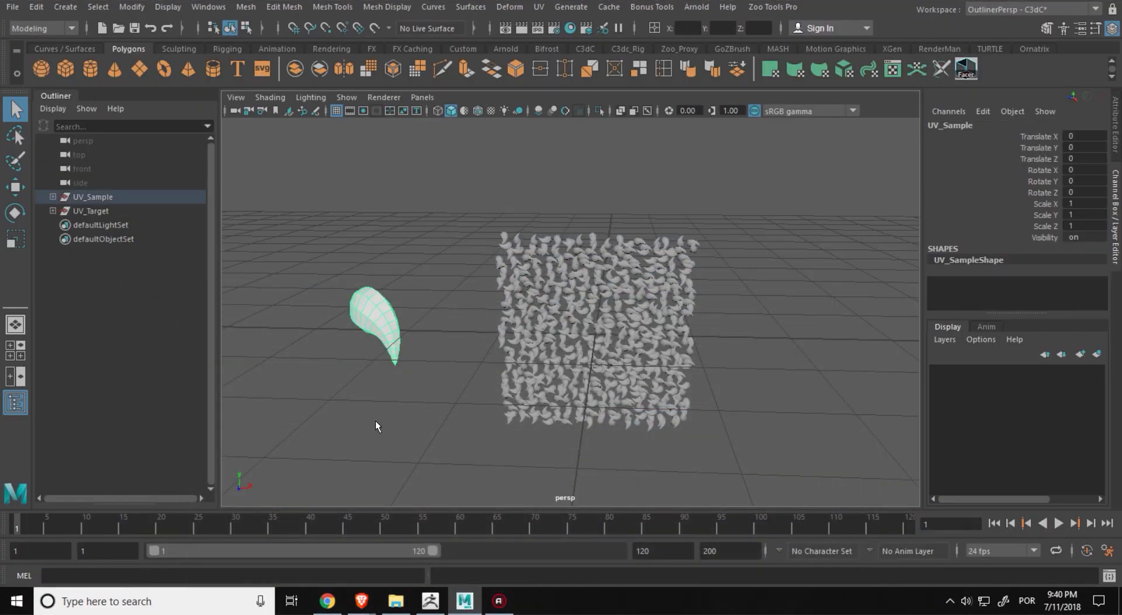
pyautogui.keyDown('alt'); pyautogui.moveTo(373, 422); pyautogui.dragTo(455, 422, button='middle'); pyautogui.keyUp('alt')
pyautogui.moveTo(420, 383)
pyautogui.keyDown('alt'); pyautogui.mouseDown()
pyautogui.moveTo(511, 408)
pyautogui.moveTo(408, 375)
pyautogui.moveTo(418, 384)
pyautogui.mouseUp(); pyautogui.keyUp('alt')
pyautogui.keyDown('alt'); pyautogui.moveTo(458, 315); pyautogui.dragTo(491, 343); pyautogui.keyUp('alt')
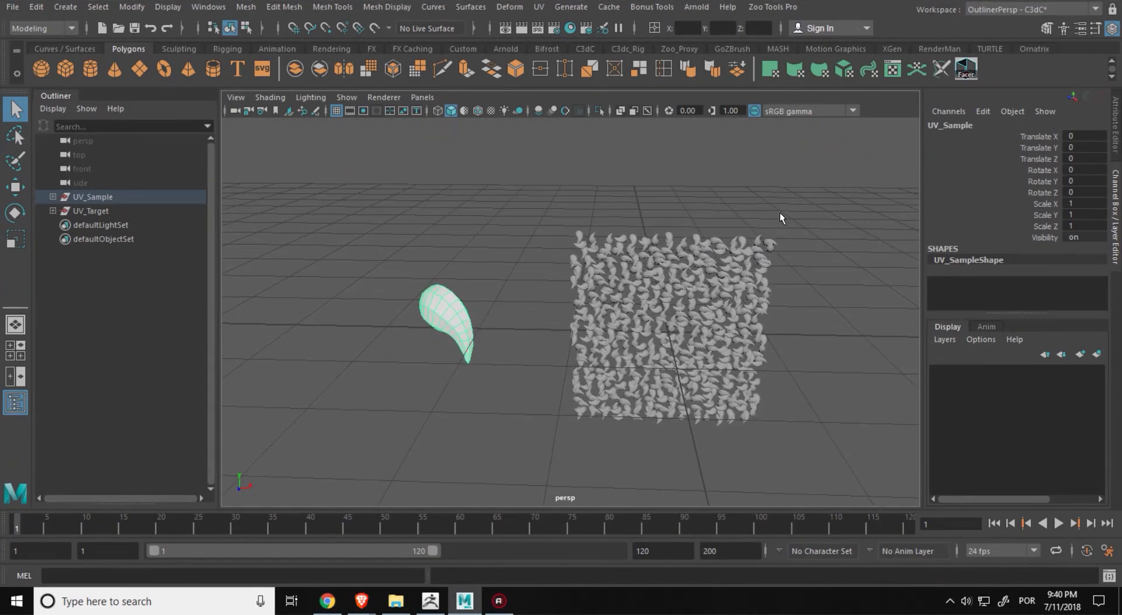
pyautogui.click(1018, 8)
pyautogui.click(993, 143)
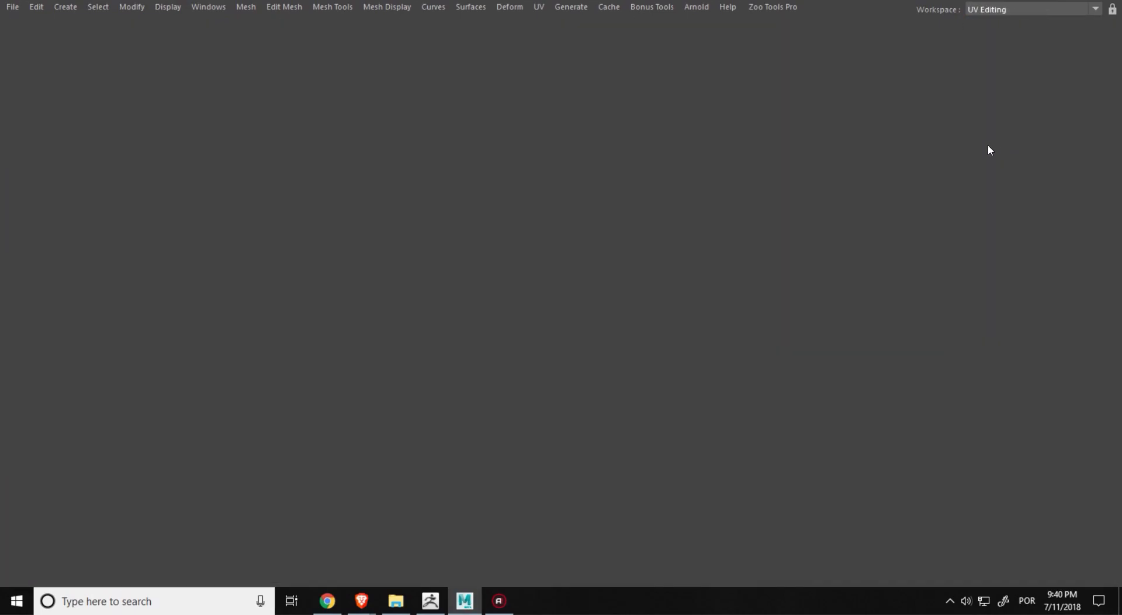
pyautogui.press('f')
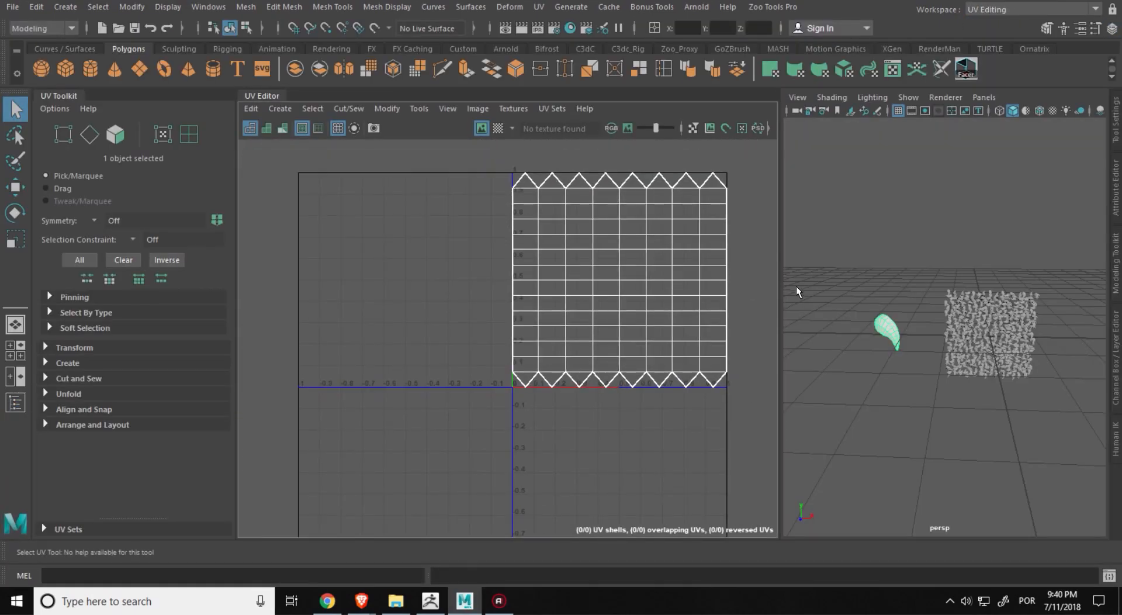
pyautogui.moveTo(777, 288); pyautogui.dragTo(534, 288)
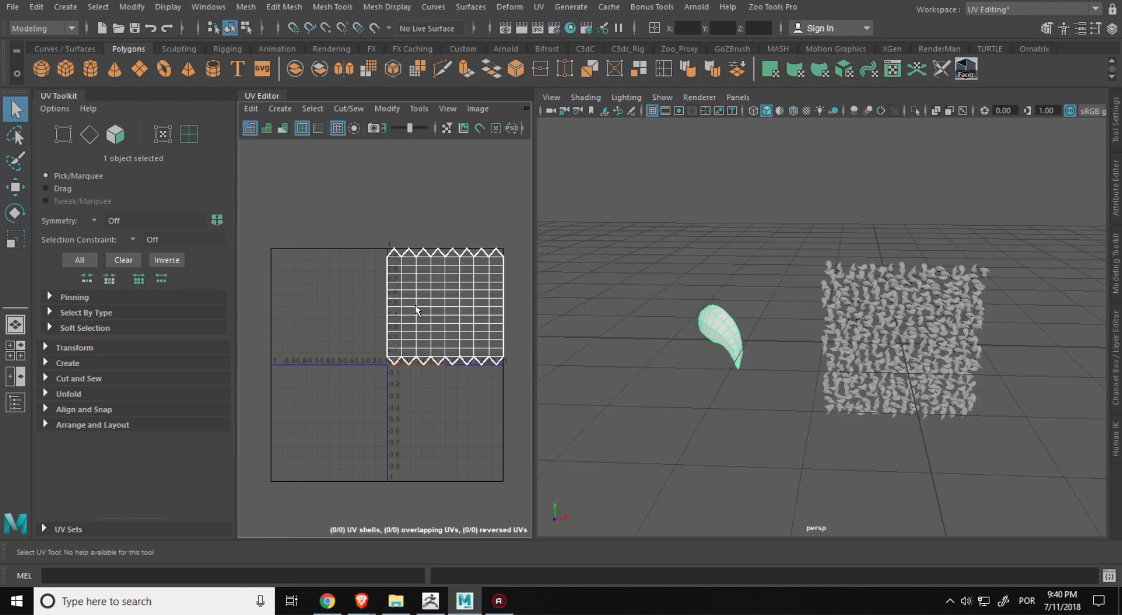
# Compare the UV layout of one scattered clump with that of the sample clump, leaving the sample selected.
pyautogui.click(878, 303)
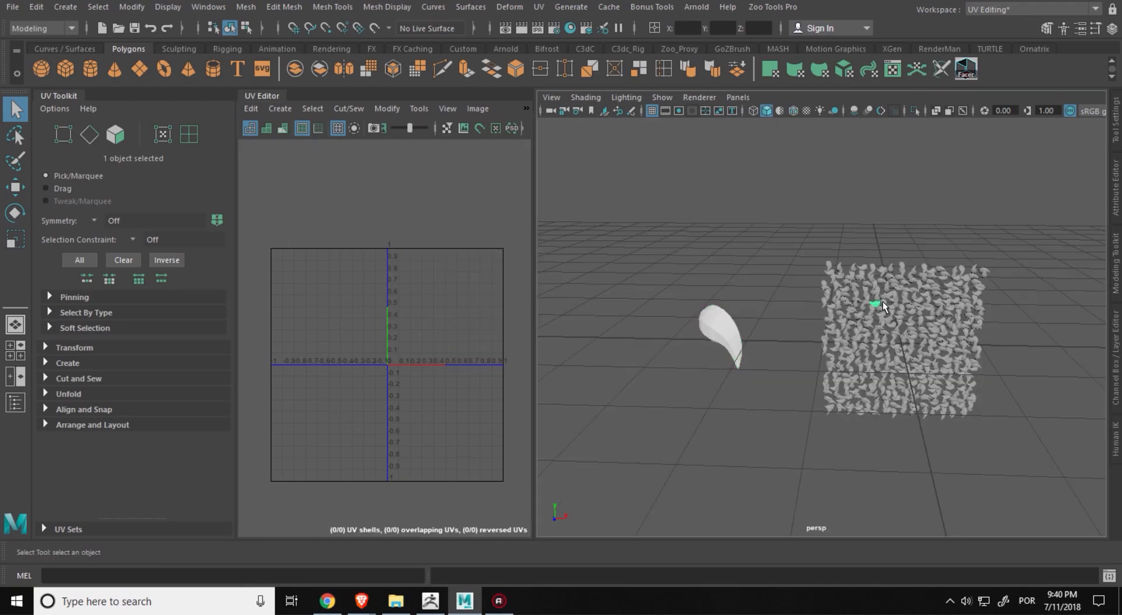
pyautogui.keyDown('alt'); pyautogui.moveTo(466, 298); pyautogui.dragTo(409, 292, button='middle'); pyautogui.keyUp('alt')
pyautogui.keyDown('alt'); pyautogui.moveTo(409, 292); pyautogui.dragTo(525, 291, button='right'); pyautogui.keyUp('alt')
pyautogui.keyDown('alt'); pyautogui.moveTo(449, 310); pyautogui.dragTo(395, 297, button='middle'); pyautogui.keyUp('alt')
pyautogui.click(705, 322)
pyautogui.keyDown('alt'); pyautogui.moveTo(812, 344); pyautogui.dragTo(987, 364, button='right'); pyautogui.keyUp('alt')
pyautogui.keyDown('alt'); pyautogui.moveTo(959, 362); pyautogui.dragTo(641, 380, button='middle'); pyautogui.keyUp('alt')
pyautogui.keyDown('alt'); pyautogui.moveTo(649, 379); pyautogui.dragTo(631, 287, button='right'); pyautogui.keyUp('alt')
pyautogui.keyDown('alt'); pyautogui.moveTo(626, 281); pyautogui.dragTo(857, 286, button='middle'); pyautogui.keyUp('alt')
pyautogui.keyDown('alt'); pyautogui.moveTo(929, 291); pyautogui.dragTo(892, 290, button='right'); pyautogui.keyUp('alt')
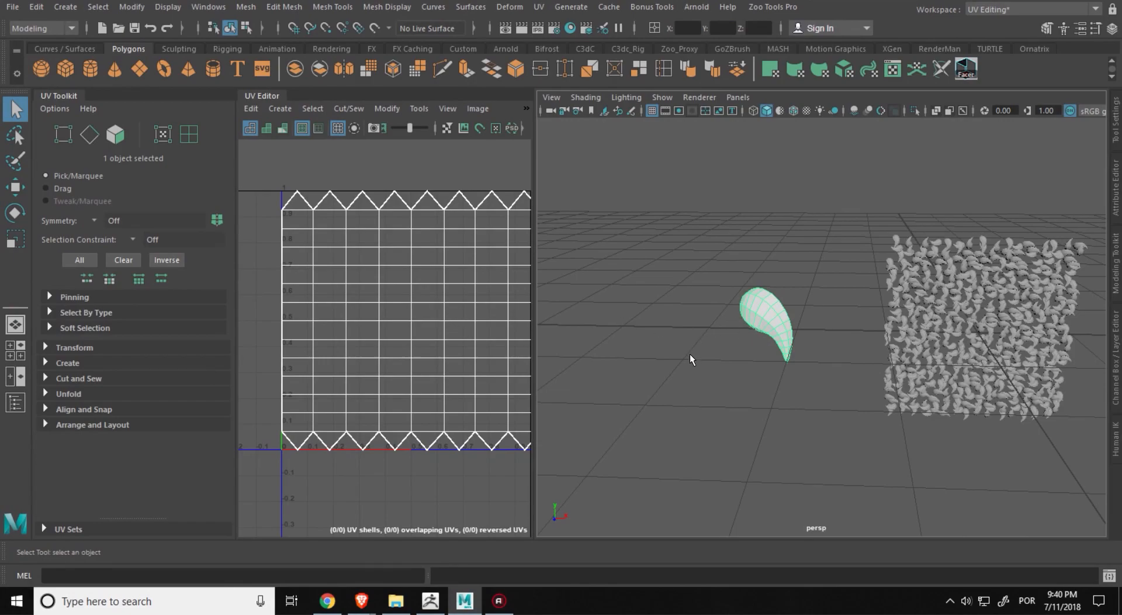
pyautogui.scroll(-5, 450, 350)
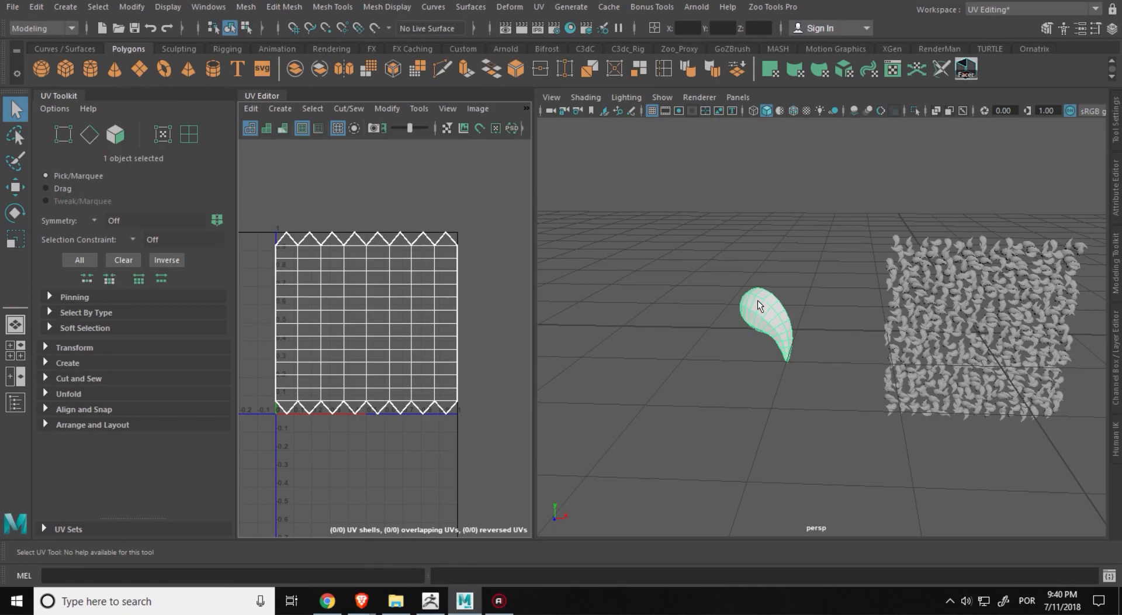
pyautogui.keyDown('alt'); pyautogui.moveTo(884, 421); pyautogui.dragTo(800, 423, button='middle'); pyautogui.keyUp('alt')
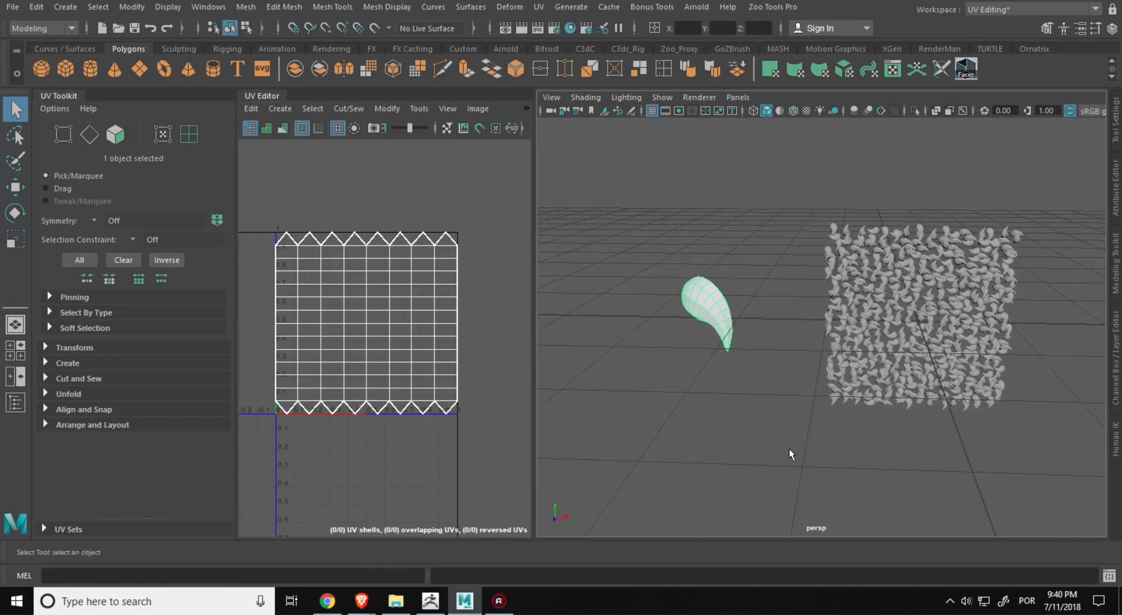
# Add all the scattered clumps to the sample selection and run Facer's Transfer UVs on them, closing Facer when done.
pyautogui.moveTo(780, 450); pyautogui.dragTo(1045, 139)
pyautogui.moveTo(754, 372)
pyautogui.keyDown('alt'); pyautogui.mouseDown()
pyautogui.moveTo(678, 325)
pyautogui.moveTo(797, 316)
pyautogui.moveTo(804, 399)
pyautogui.moveTo(697, 351)
pyautogui.moveTo(659, 394)
pyautogui.moveTo(789, 363)
pyautogui.moveTo(764, 364)
pyautogui.mouseUp(); pyautogui.keyUp('alt')
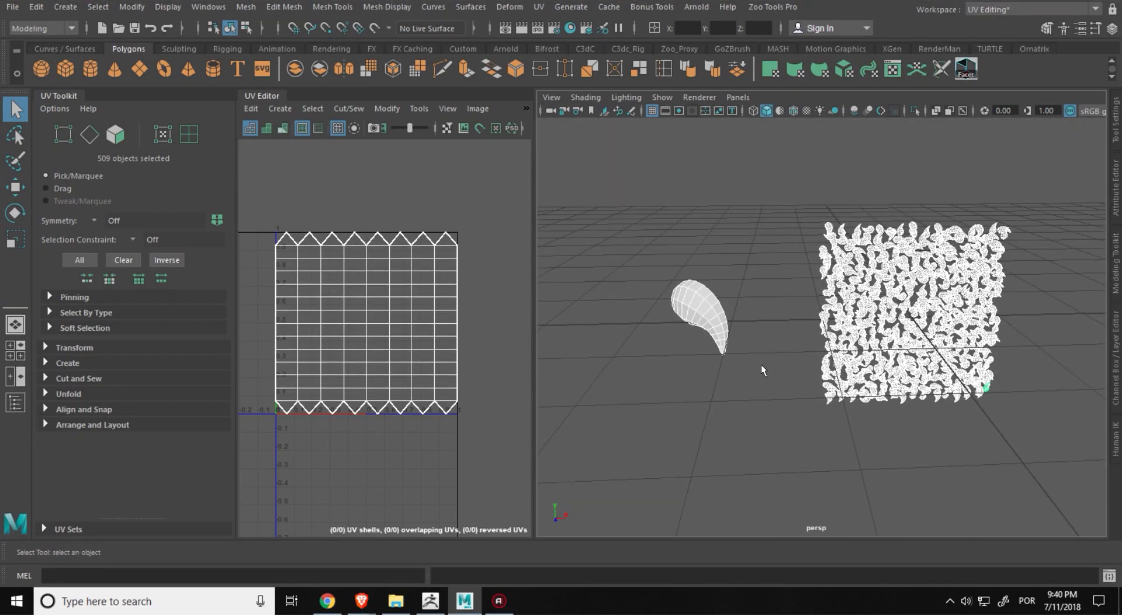
pyautogui.click(966, 69)
pyautogui.scroll(-6, 3, 363)
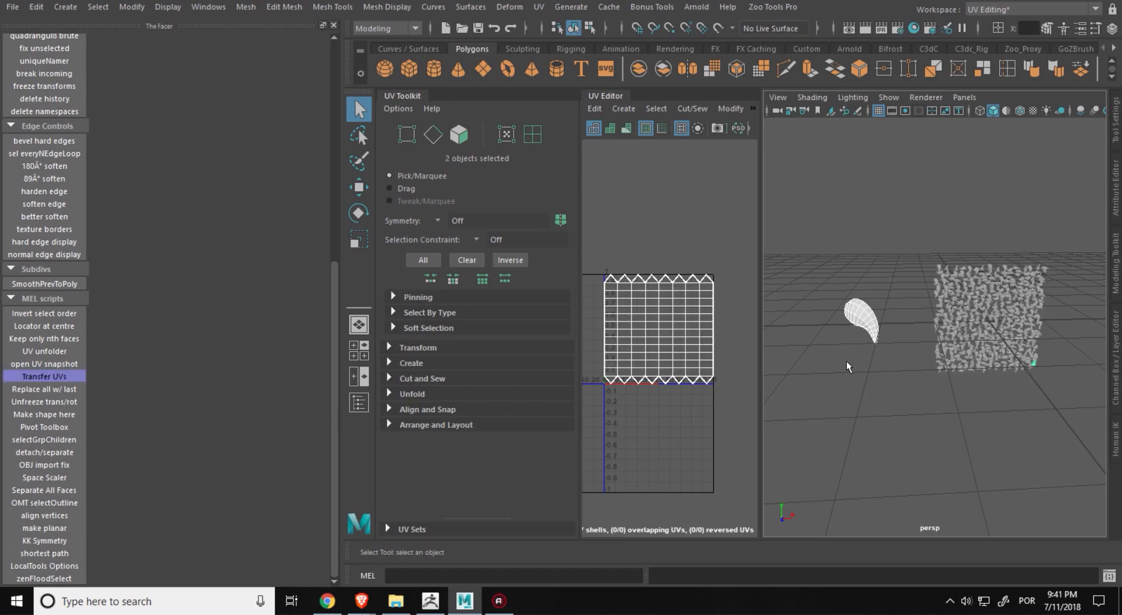
pyautogui.click(334, 26)
# Check the UV layouts of individual clumps across the scattered patch in the UV Editor.
pyautogui.click(670, 327)
pyautogui.click(694, 316)
pyautogui.keyDown('alt'); pyautogui.moveTo(706, 370); pyautogui.dragTo(937, 356); pyautogui.keyUp('alt')
pyautogui.click(1023, 303)
pyautogui.click(953, 304)
pyautogui.click(1092, 321)
pyautogui.click(961, 411)
pyautogui.click(941, 444)
pyautogui.click(907, 439)
pyautogui.click(1070, 355)
pyautogui.click(1000, 336)
pyautogui.click(973, 333)
pyautogui.click(1038, 262)
pyautogui.click(949, 366)
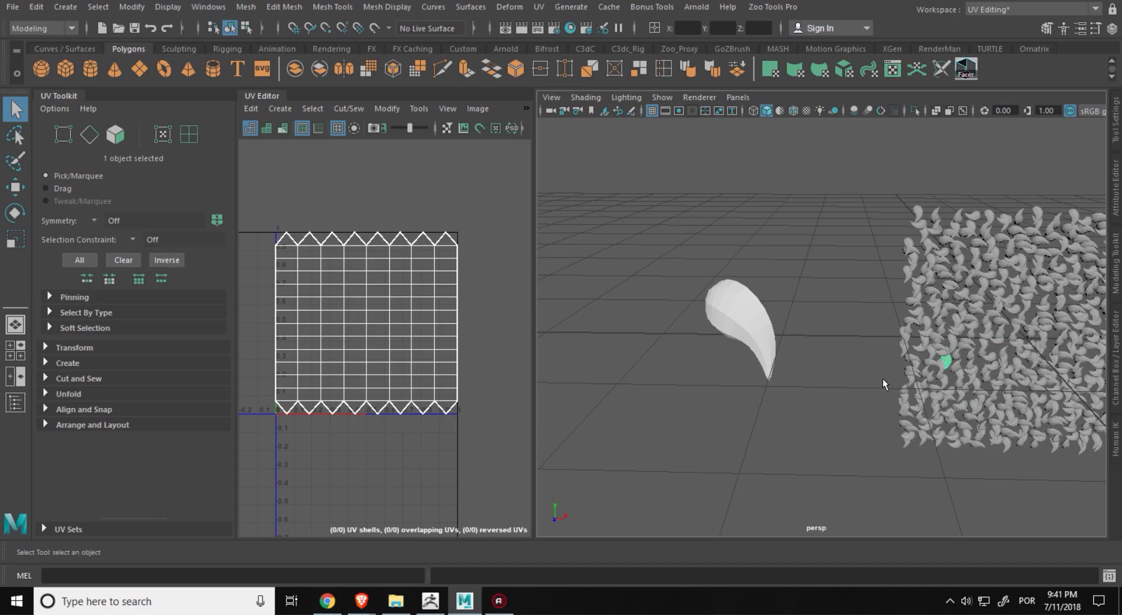
pyautogui.click(843, 384)
# Select all the scattered target clumps, leaving the sample clump out of the selection.
pyautogui.keyDown('alt'); pyautogui.moveTo(858, 387); pyautogui.dragTo(704, 358, button='middle'); pyautogui.keyUp('alt')
pyautogui.keyDown('alt'); pyautogui.moveTo(875, 423); pyautogui.dragTo(778, 415); pyautogui.keyUp('alt')
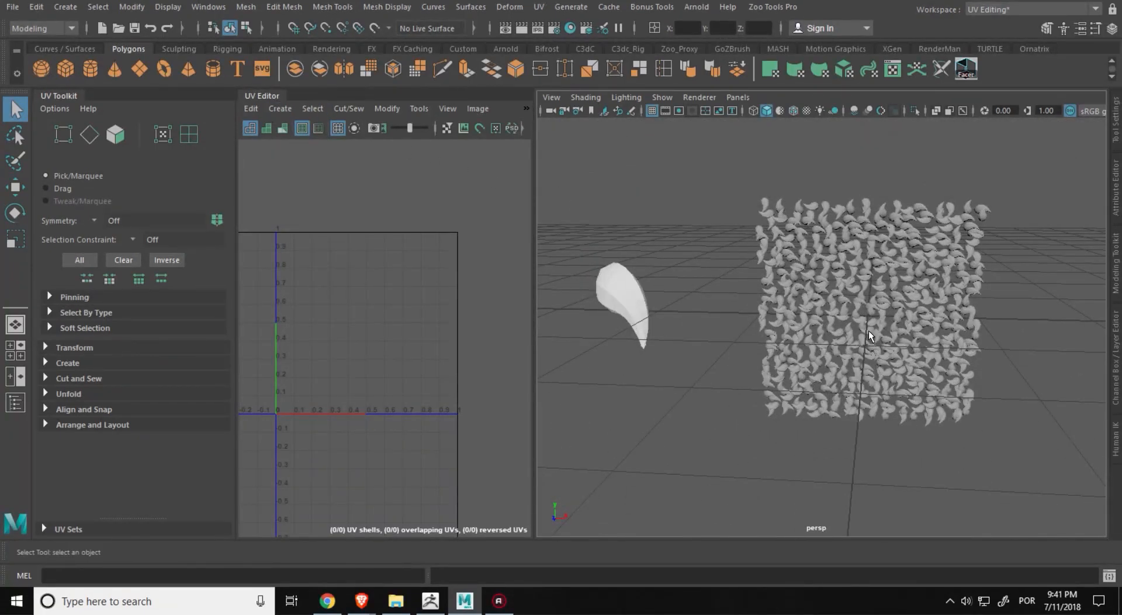
pyautogui.moveTo(707, 452); pyautogui.dragTo(1038, 165)
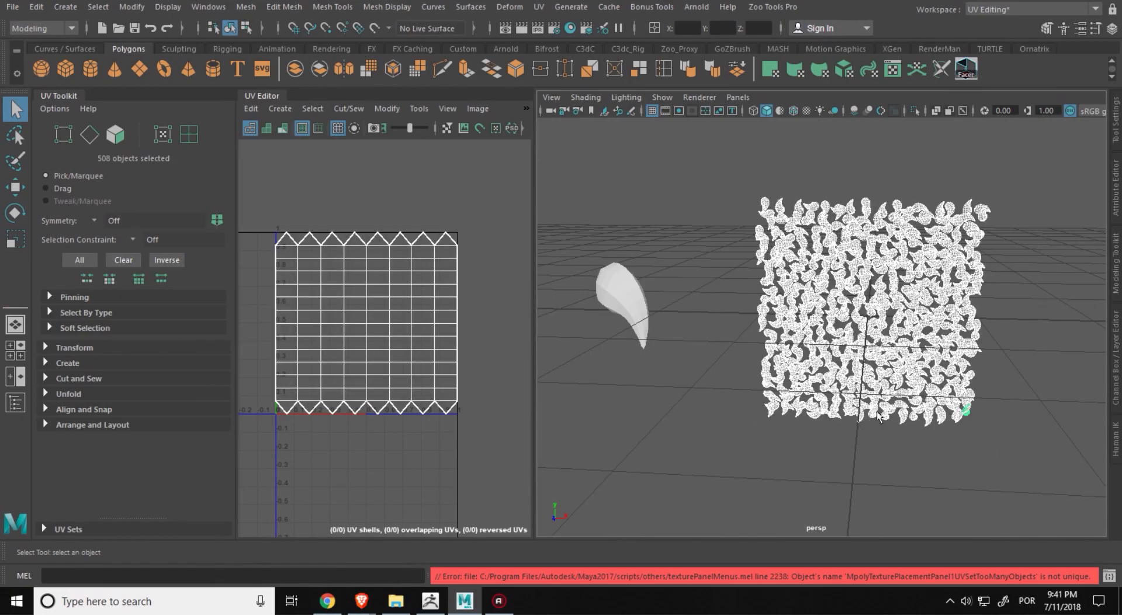
pyautogui.moveTo(701, 477); pyautogui.dragTo(1043, 157)
# Switch to ZBrush to look over the UV Target tool and its subtools, and return to Maya.
pyautogui.click(435, 607)
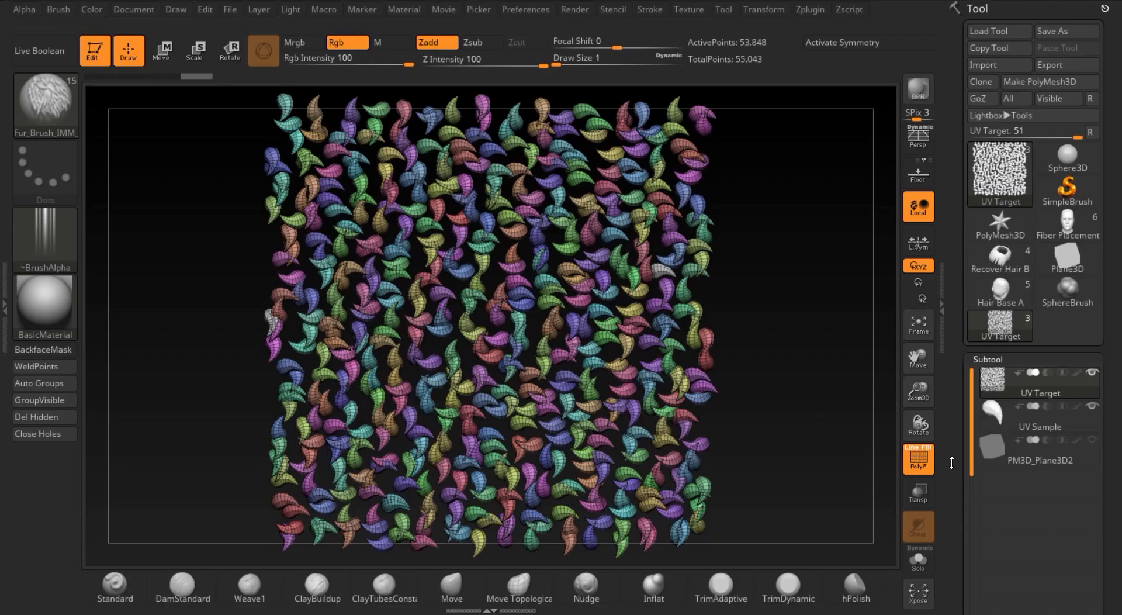
pyautogui.scroll(-10, 957, 329)
pyautogui.scroll(10, 957, 328)
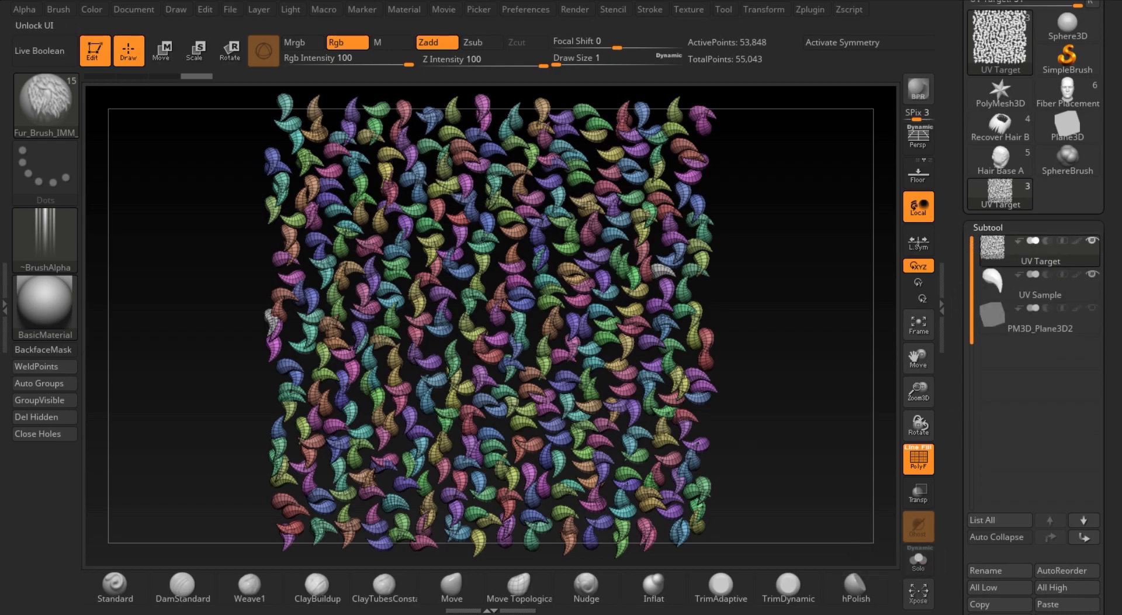
pyautogui.click(1104, 3)
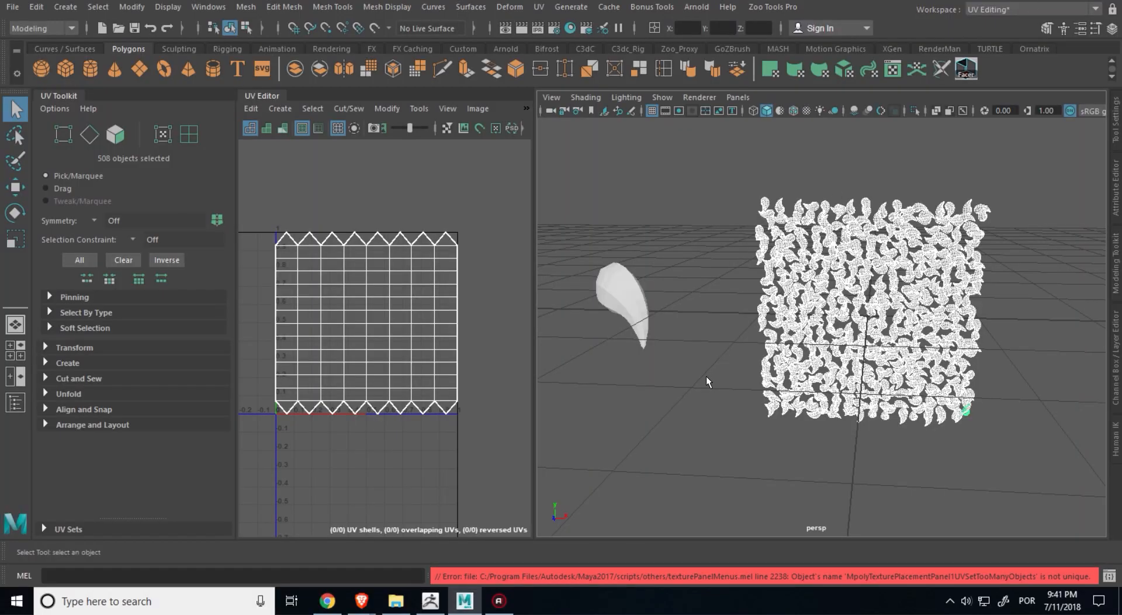
# Check the file types offered for exporting the selection, and look through the plug-ins listed in the Plug-in Manager.
pyautogui.click(12, 7)
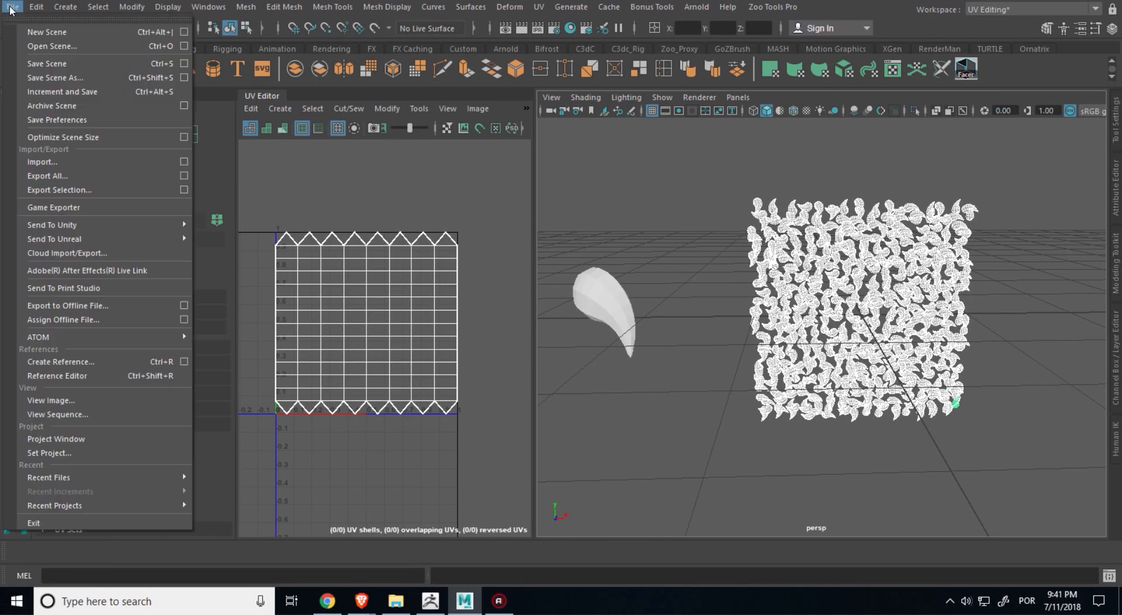
pyautogui.click(80, 191)
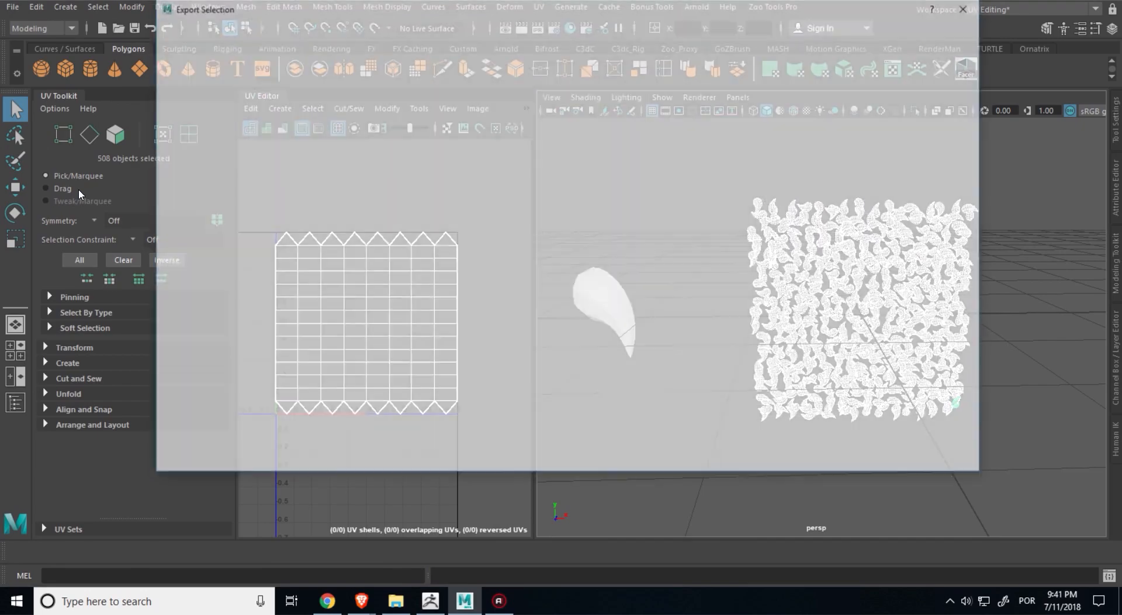
pyautogui.click(298, 461)
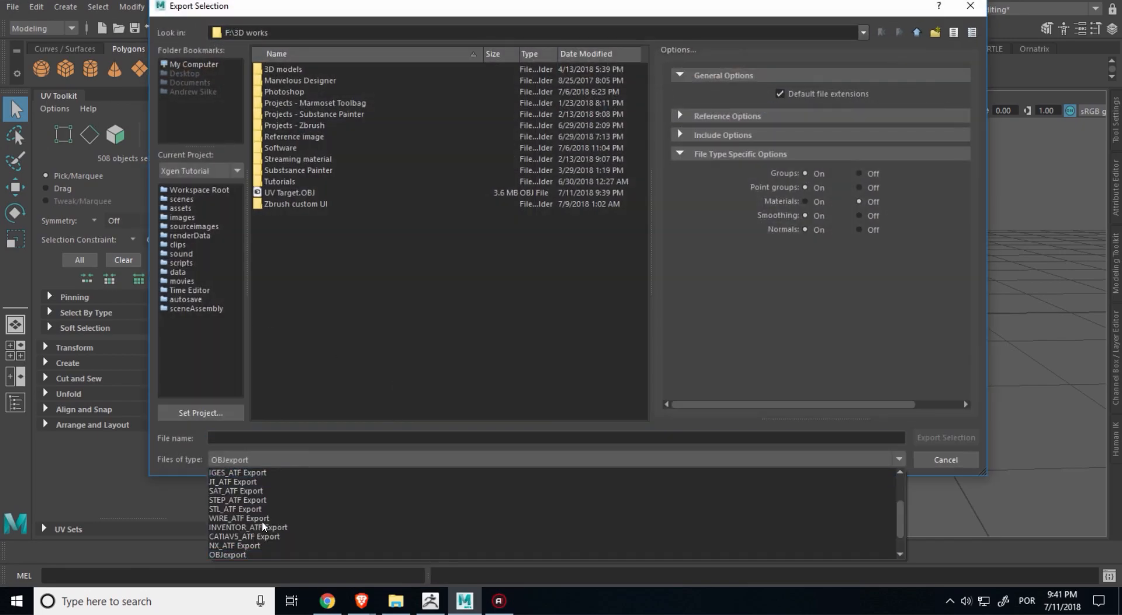
pyautogui.scroll(-1, 268, 518)
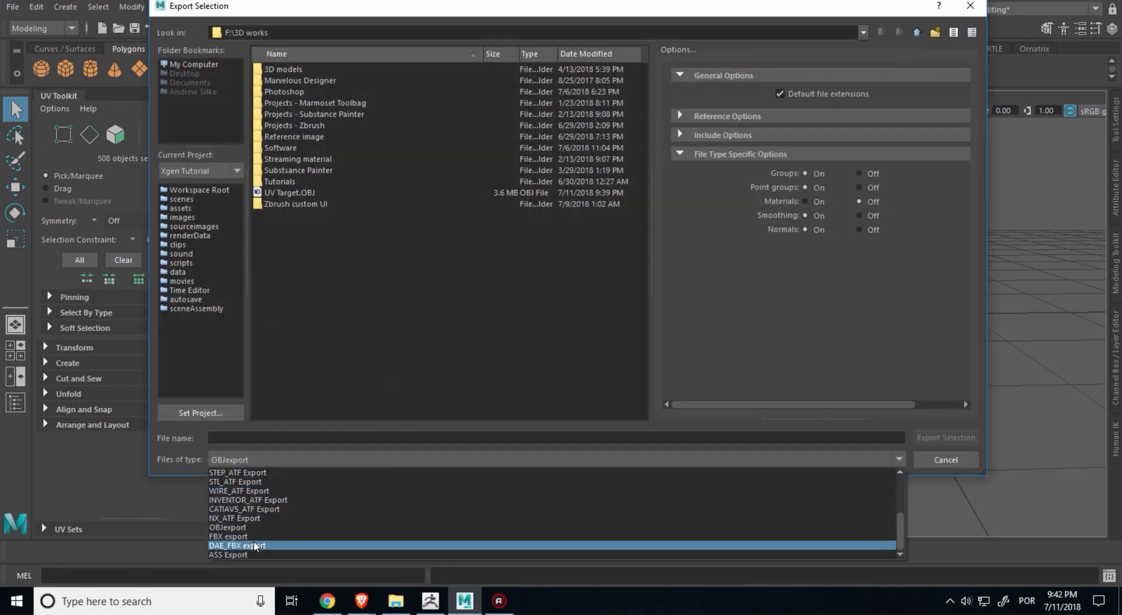
pyautogui.click(930, 457)
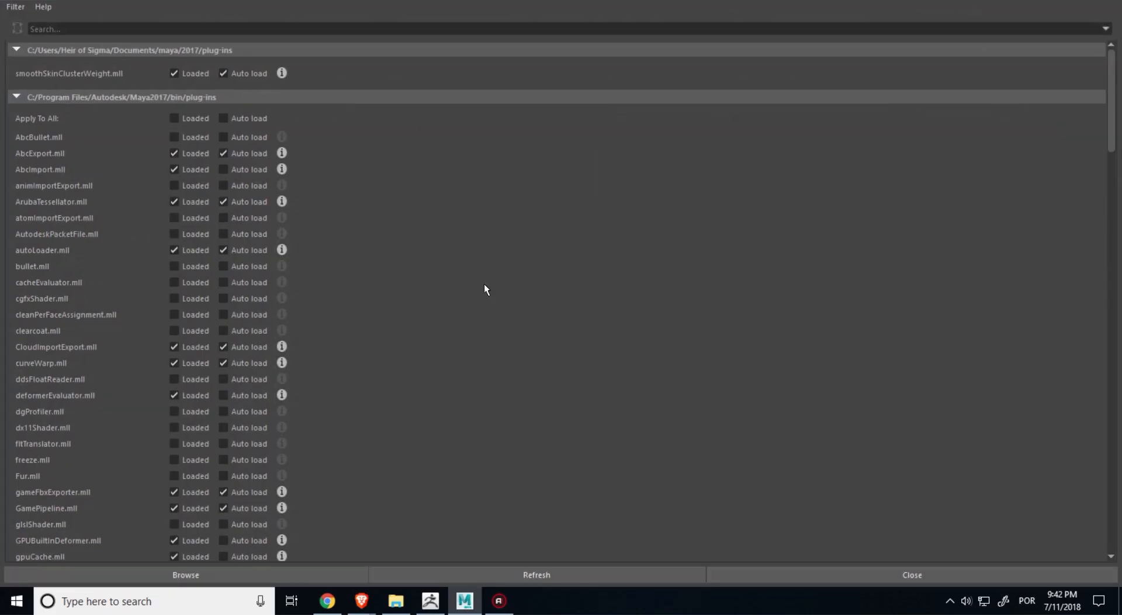
pyautogui.scroll(-5, 367, 292)
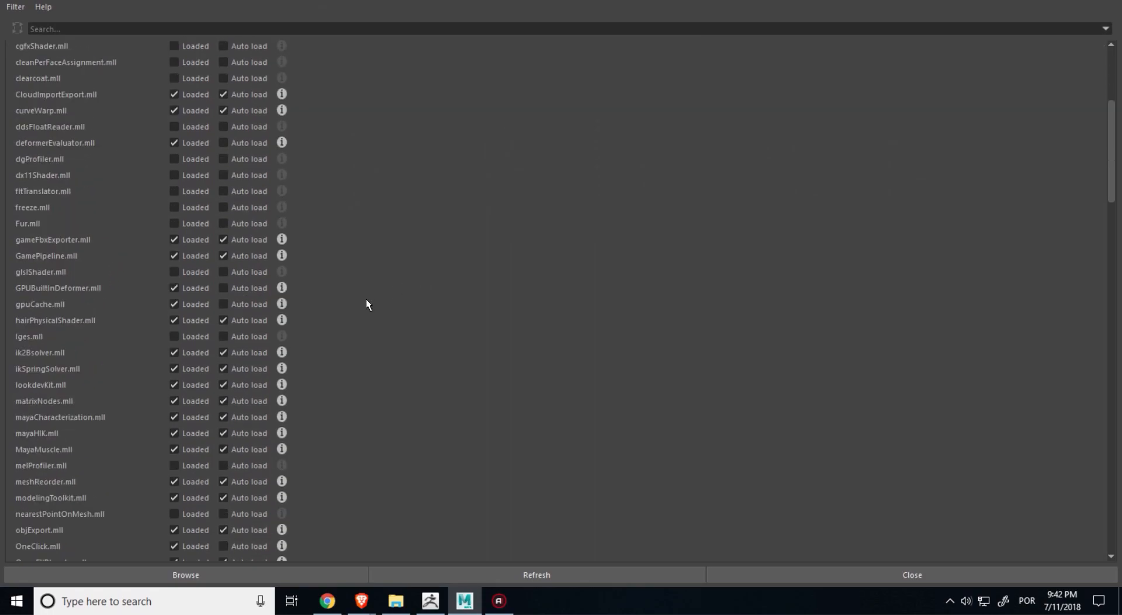
pyautogui.scroll(-15, 366, 299)
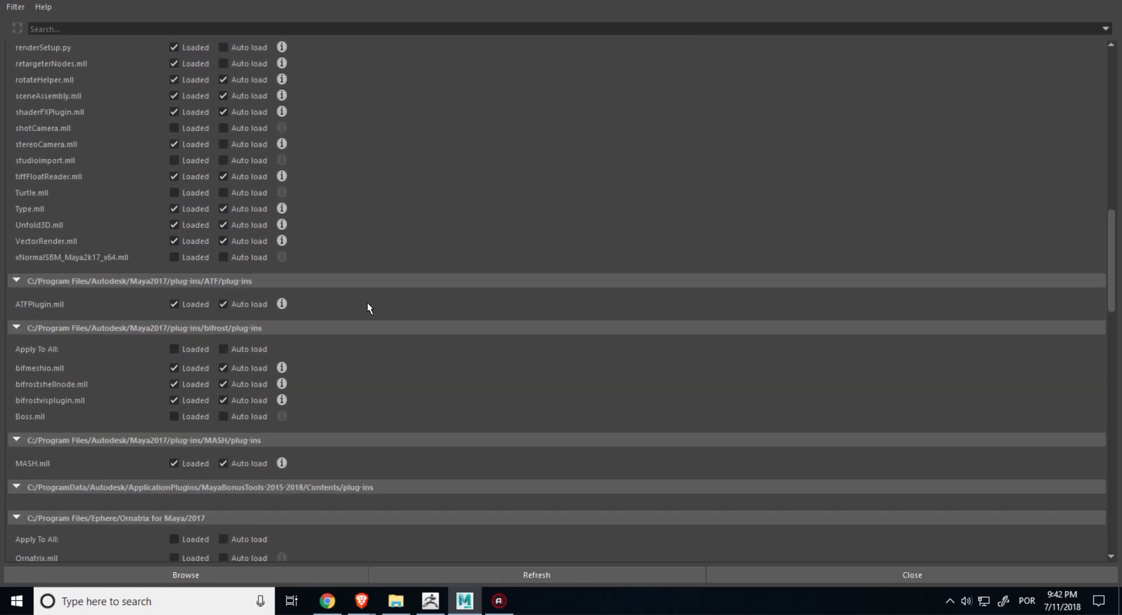
pyautogui.scroll(-1, 368, 305)
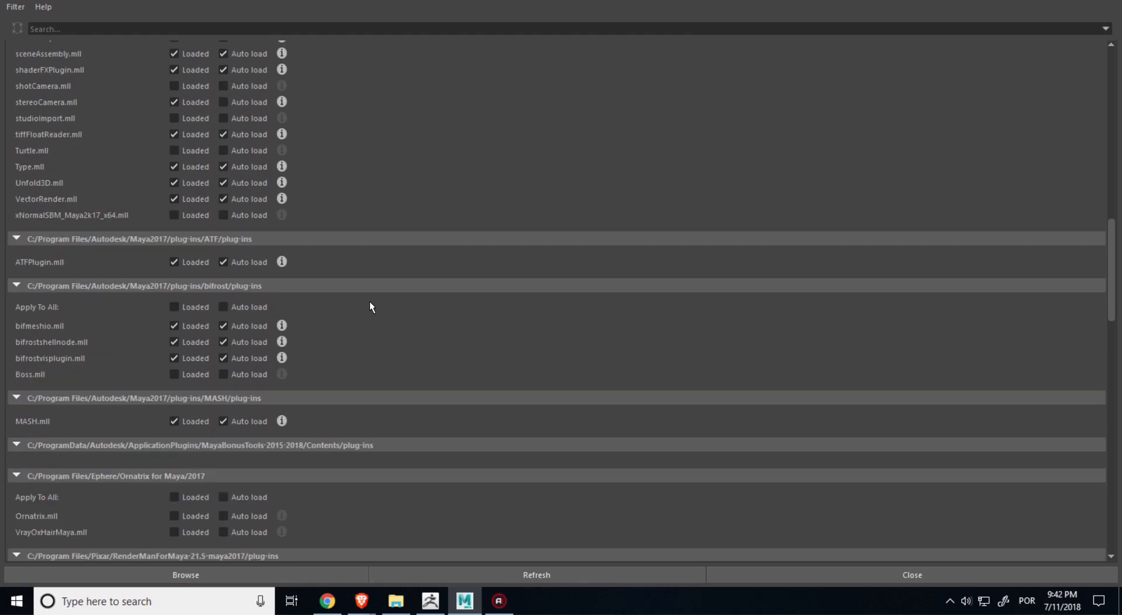
pyautogui.scroll(-5, 370, 303)
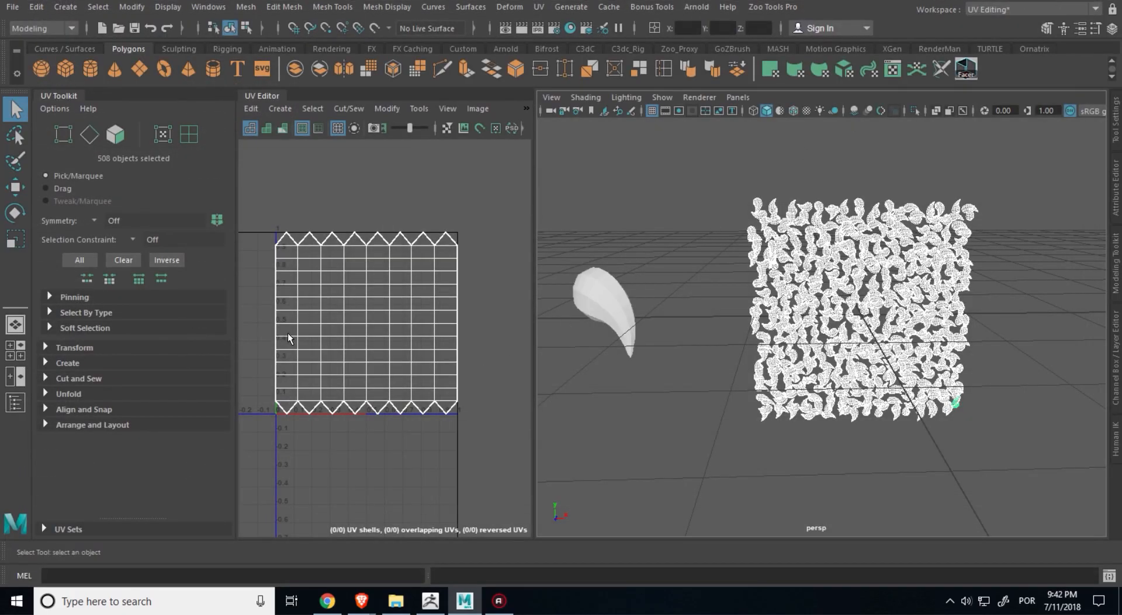
# Export the selected clumps as an FBX file named Finished Nano to the 3D works folder, and clear the selection.
pyautogui.click(11, 7)
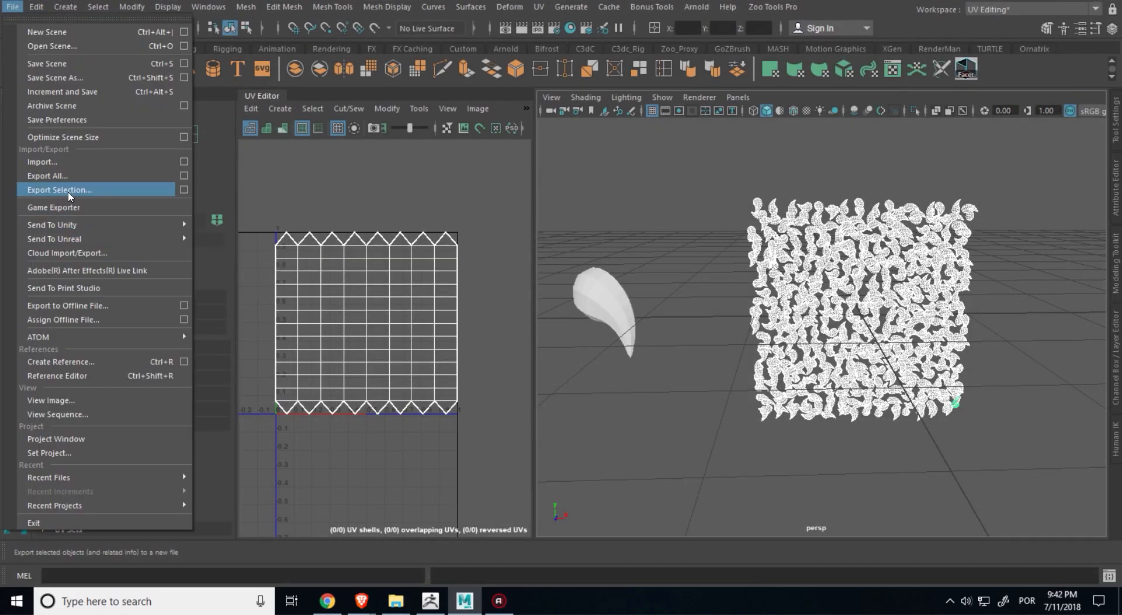
pyautogui.click(88, 189)
pyautogui.click(341, 461)
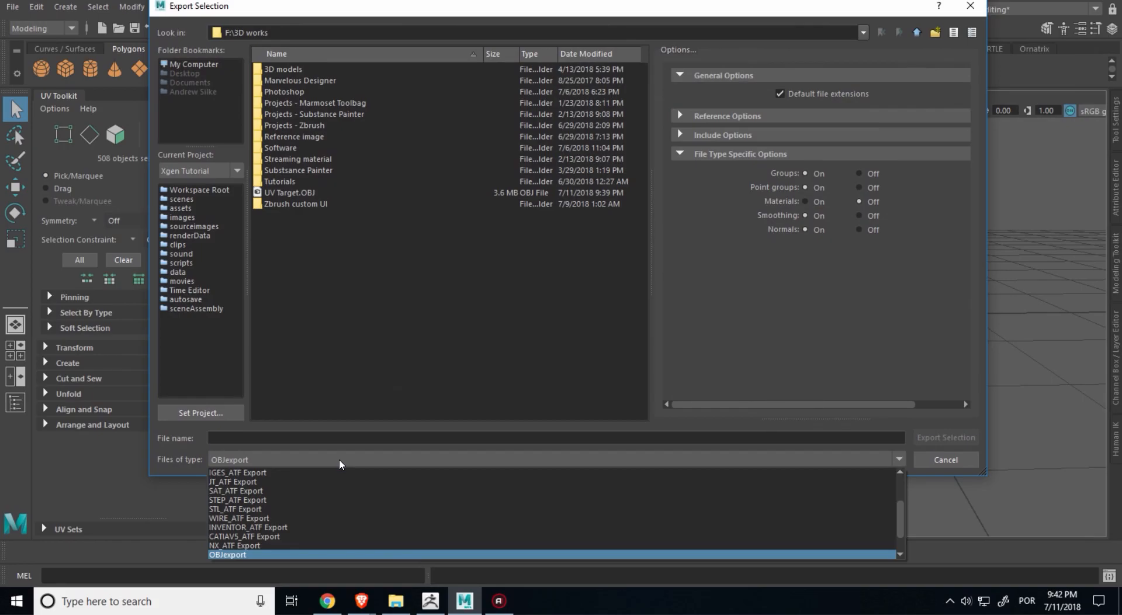
pyautogui.scroll(-1, 342, 516)
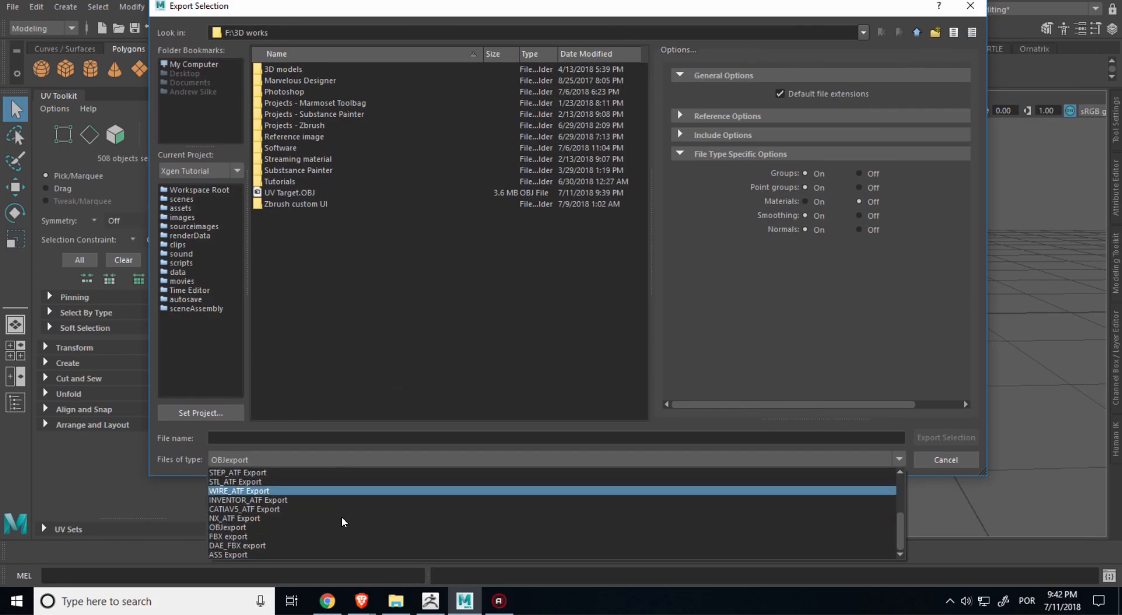
pyautogui.click(253, 537)
pyautogui.click(311, 439)
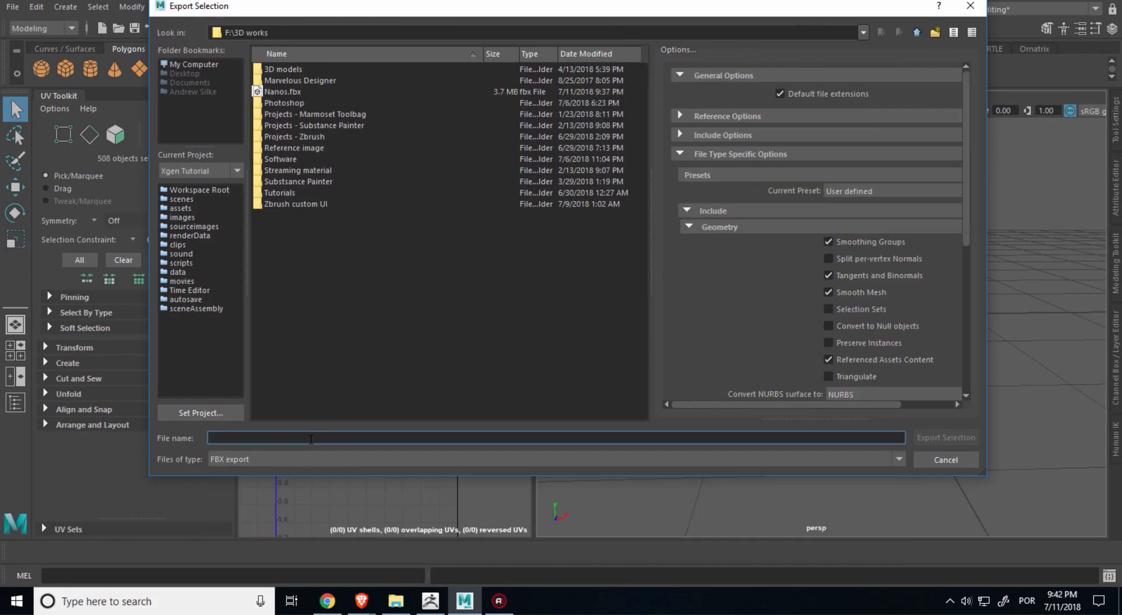
pyautogui.write('Finished Nano')
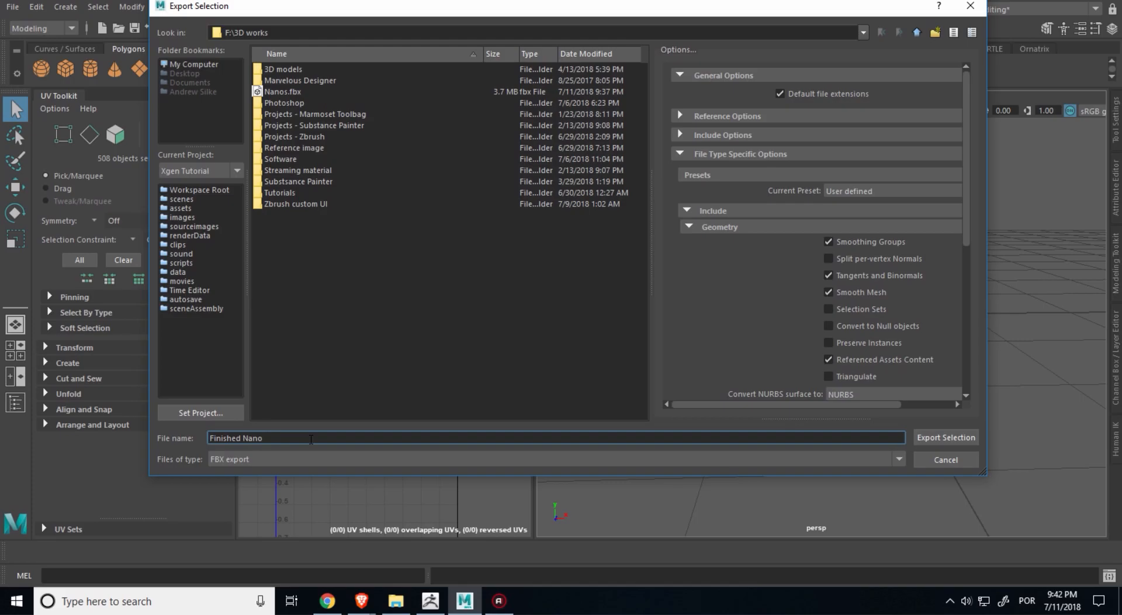
pyautogui.press('Return')
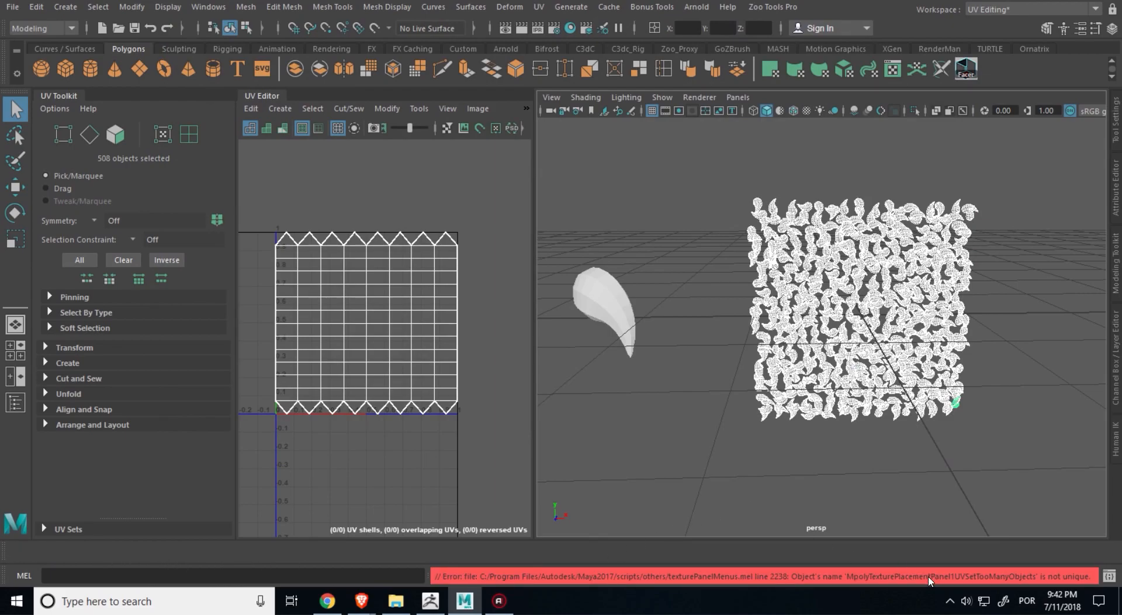
pyautogui.click(852, 460)
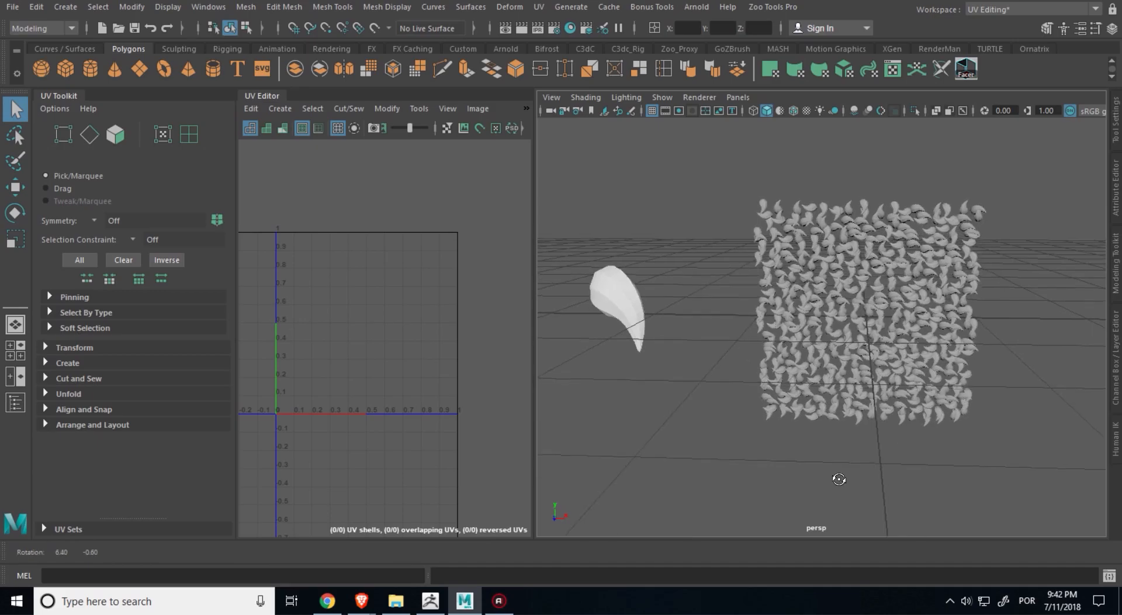
# Switch to ZBrush and try to import the Finished Nano FBX file from the 3D works folder using FBX ExportImport.
pyautogui.click(466, 598)
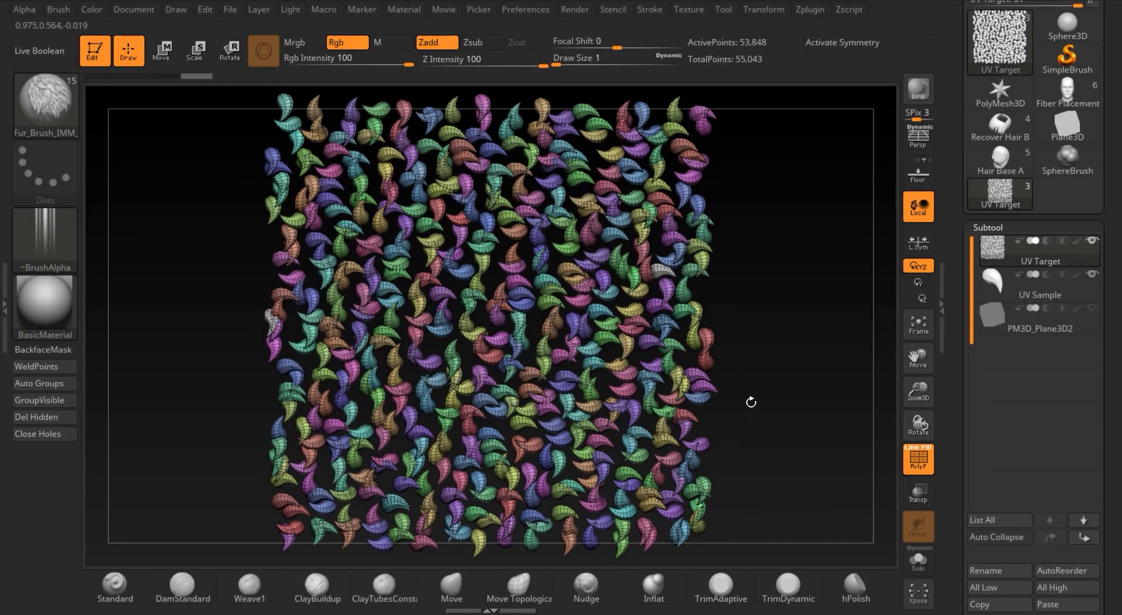
pyautogui.press('f')
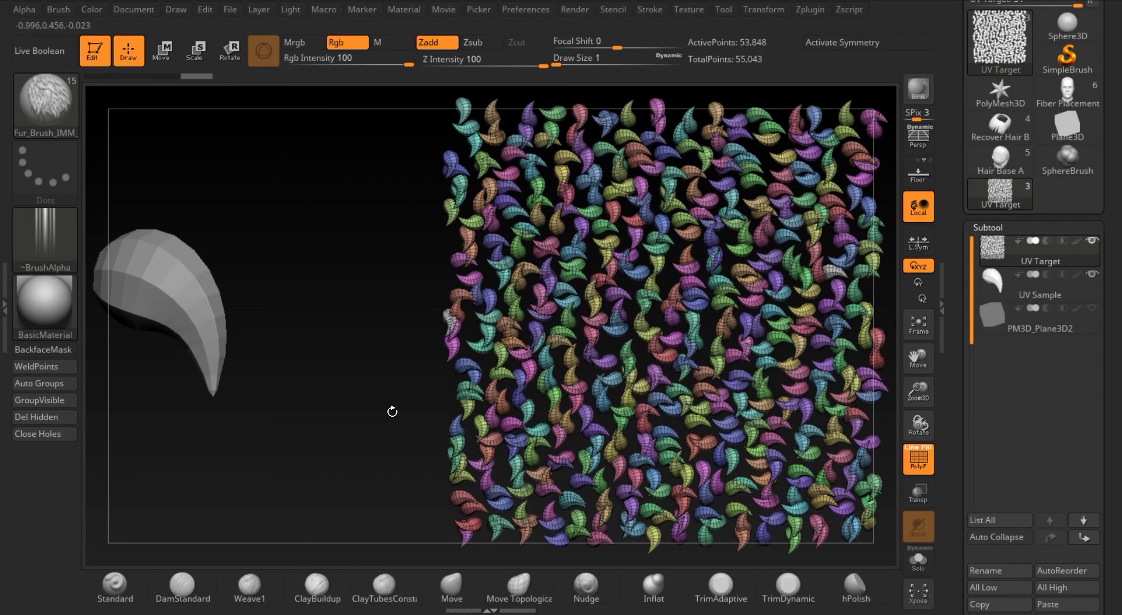
pyautogui.keyDown('ctrl'); pyautogui.moveTo(392, 412); pyautogui.dragTo(346, 329, button='right'); pyautogui.keyUp('ctrl')
pyautogui.keyDown('alt'); pyautogui.moveTo(488, 407); pyautogui.dragTo(398, 400, button='right'); pyautogui.keyUp('alt')
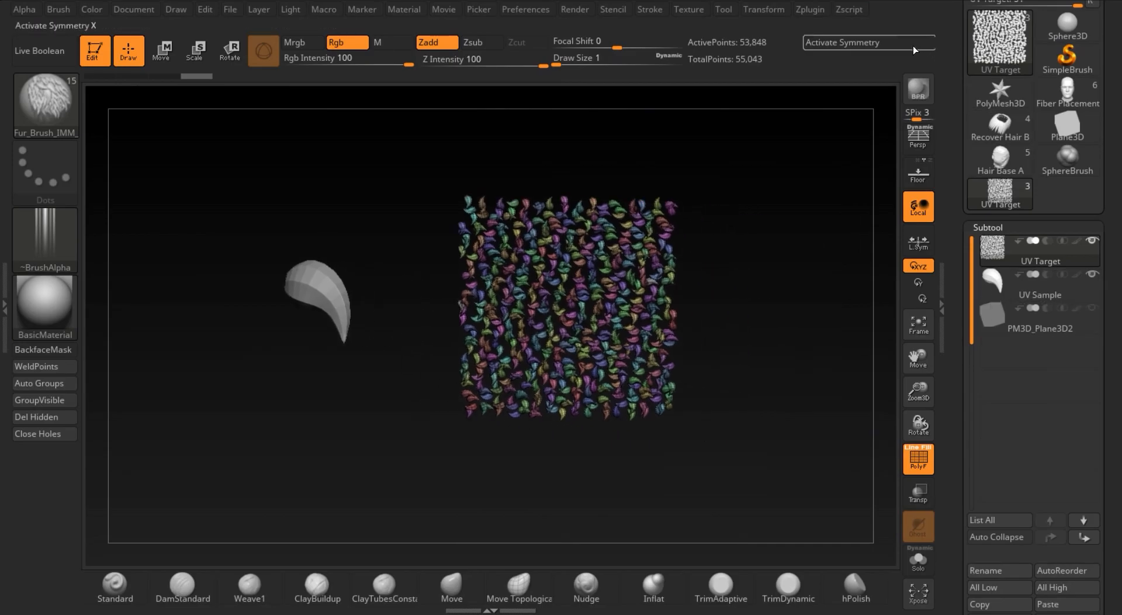
pyautogui.click(812, 9)
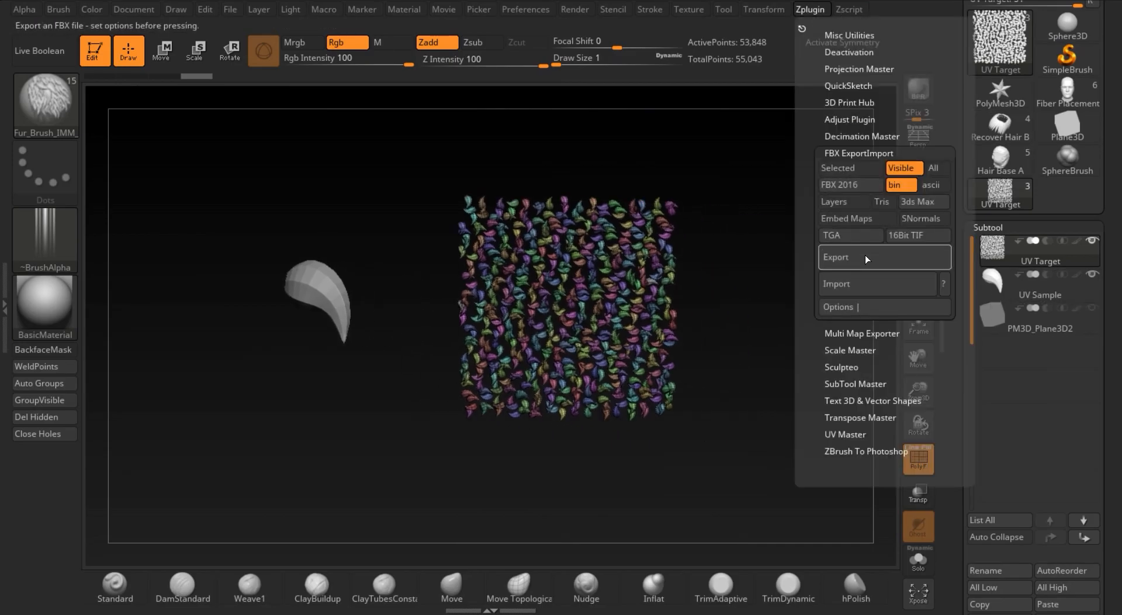
pyautogui.click(865, 285)
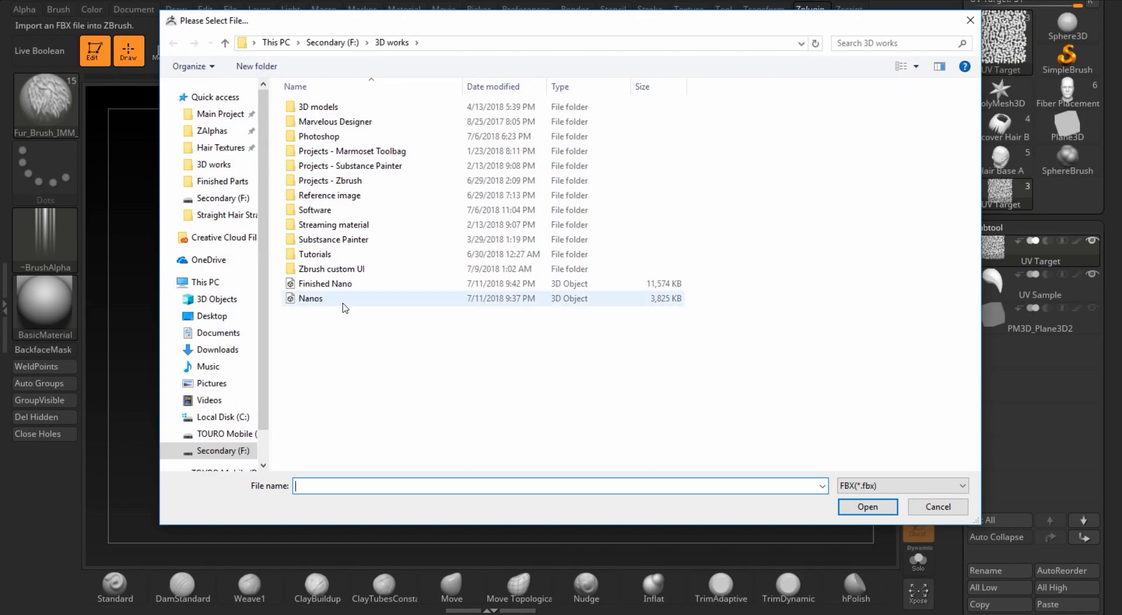
pyautogui.click(339, 286)
pyautogui.doubleClick(338, 286)
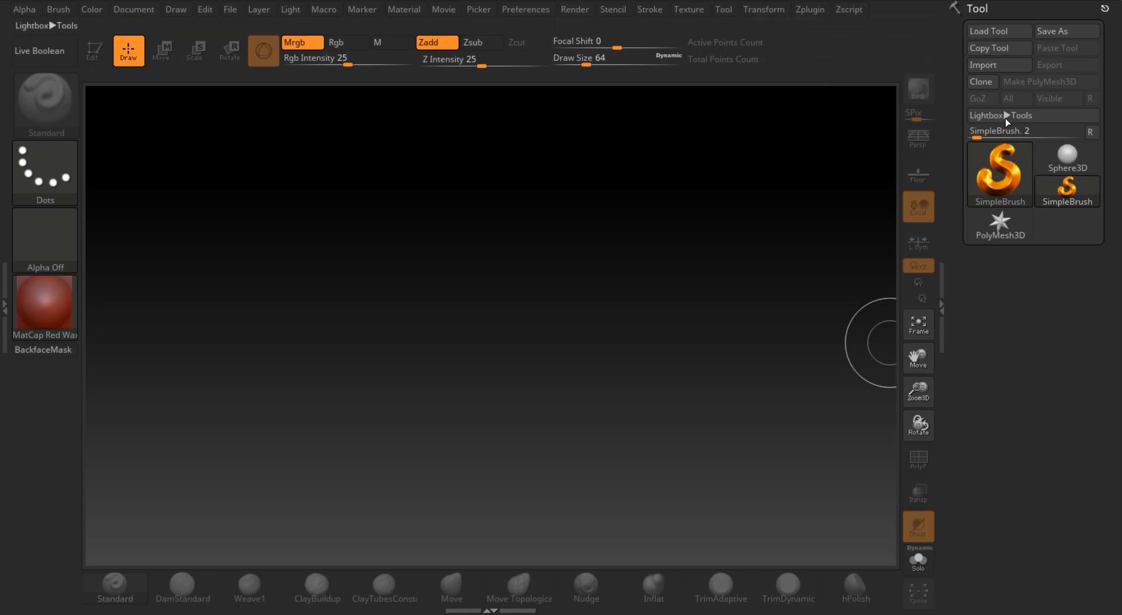
# Pick the Sphere3D tool and convert it to a PolyMesh3D.
pyautogui.click(1052, 163)
pyautogui.click(1052, 83)
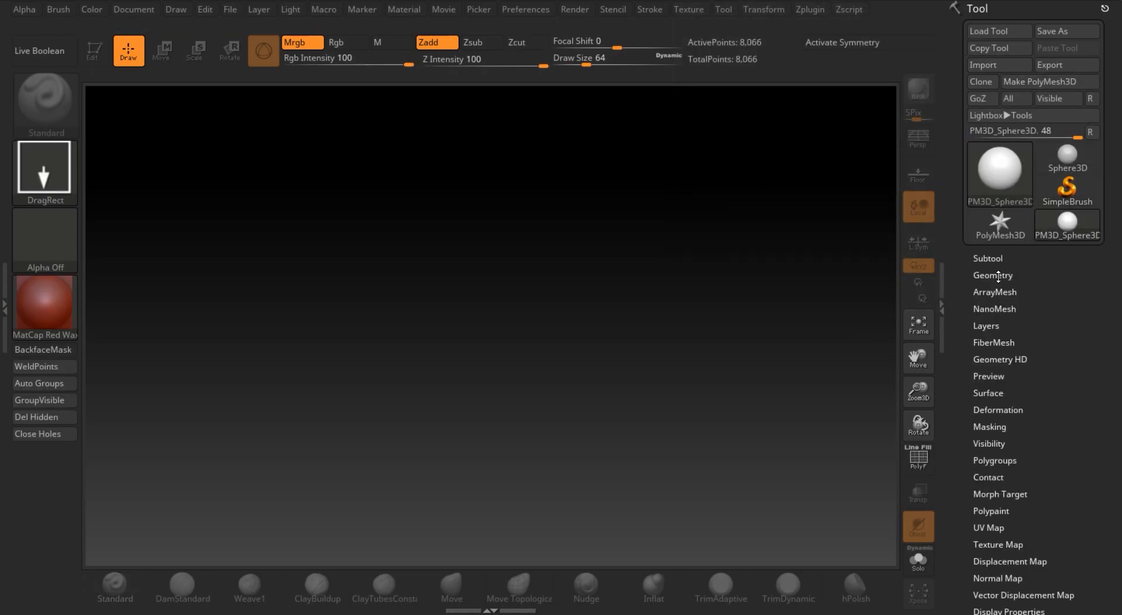
# Draw the sphere on the canvas in edit mode and switch its material to MatCap Gray.
pyautogui.click(988, 258)
pyautogui.moveTo(469, 331); pyautogui.dragTo(458, 502)
pyautogui.press('t')
pyautogui.press('f')
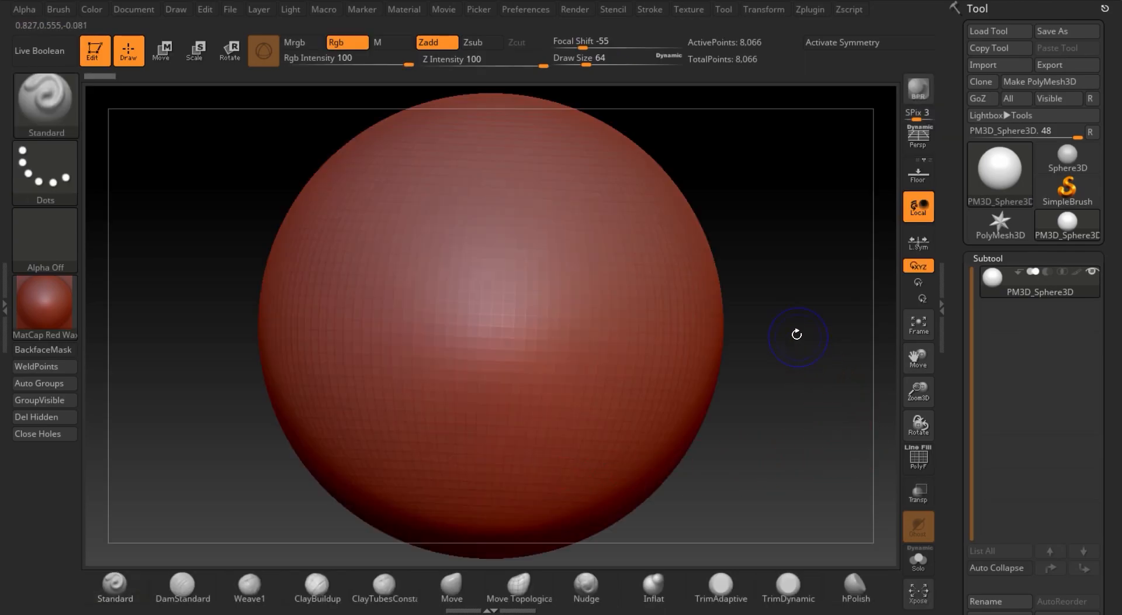
pyautogui.click(44, 304)
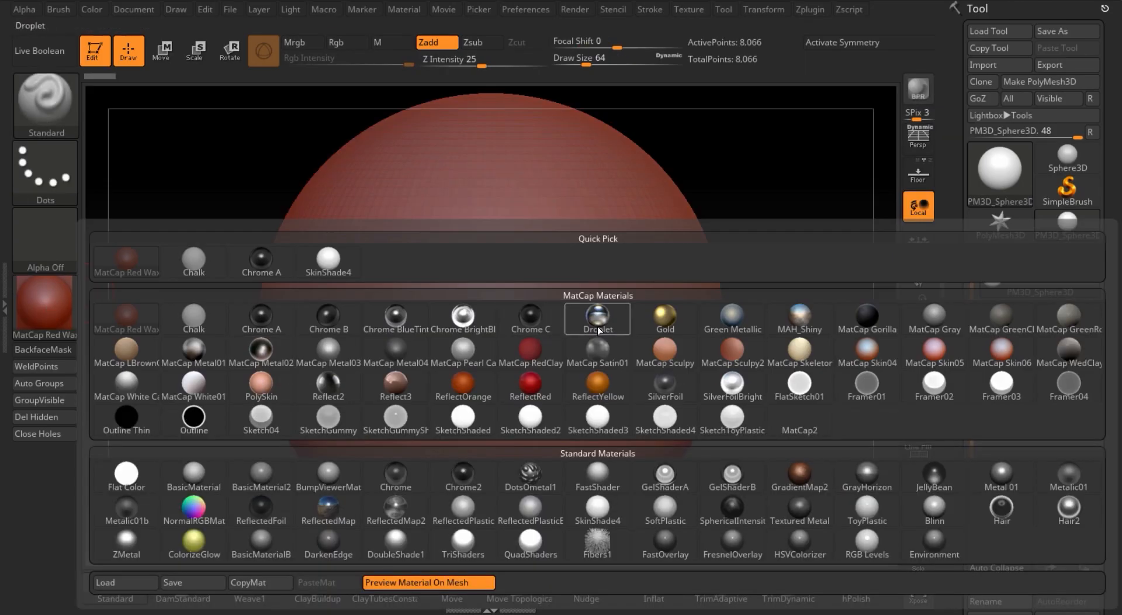
pyautogui.click(929, 324)
pyautogui.keyDown('ctrl'); pyautogui.moveTo(825, 417); pyautogui.dragTo(799, 366, button='right'); pyautogui.keyUp('ctrl')
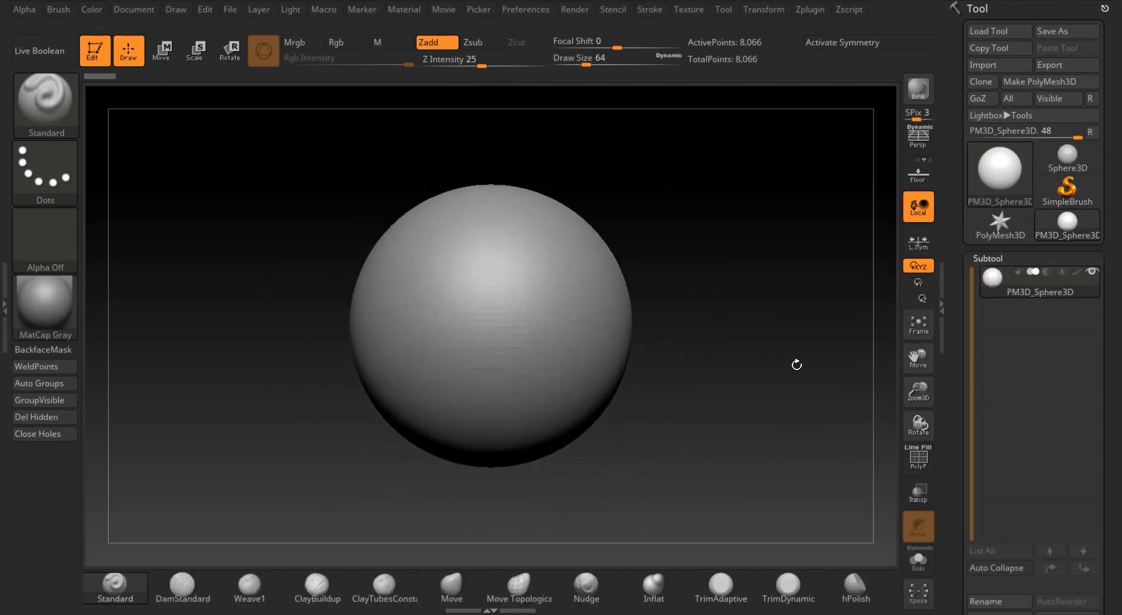
# Switch to Maya, collapse the UV_Target group and select all the scattered clumps in the viewport.
pyautogui.click(1008, 64)
pyautogui.click(938, 506)
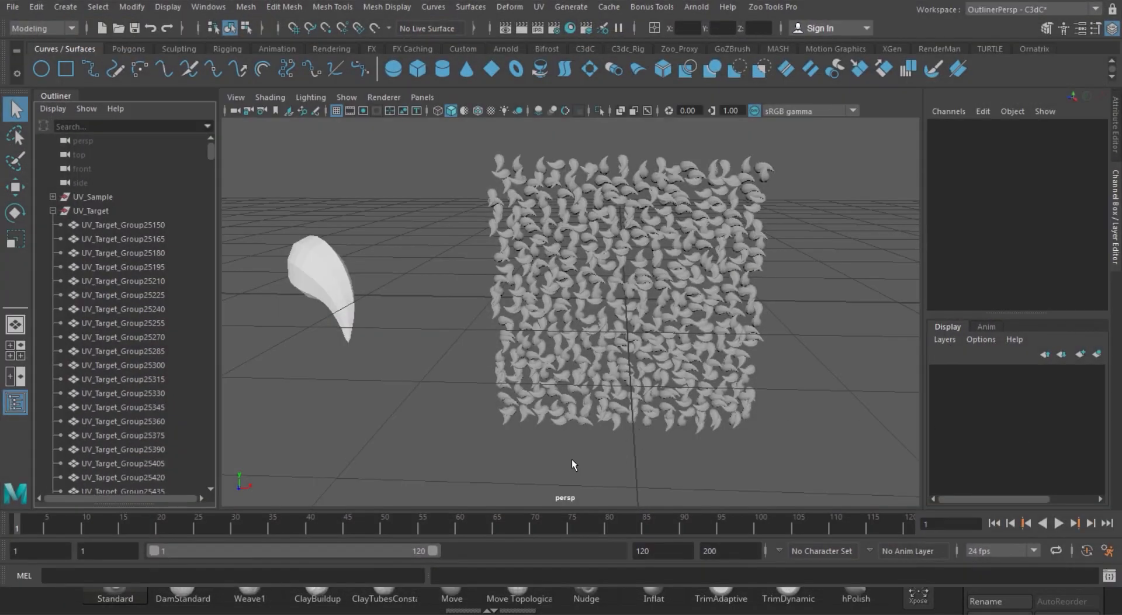
pyautogui.moveTo(573, 464)
pyautogui.keyDown('alt'); pyautogui.mouseDown()
pyautogui.moveTo(563, 446)
pyautogui.moveTo(557, 454)
pyautogui.mouseUp(); pyautogui.keyUp('alt')
pyautogui.click(52, 211)
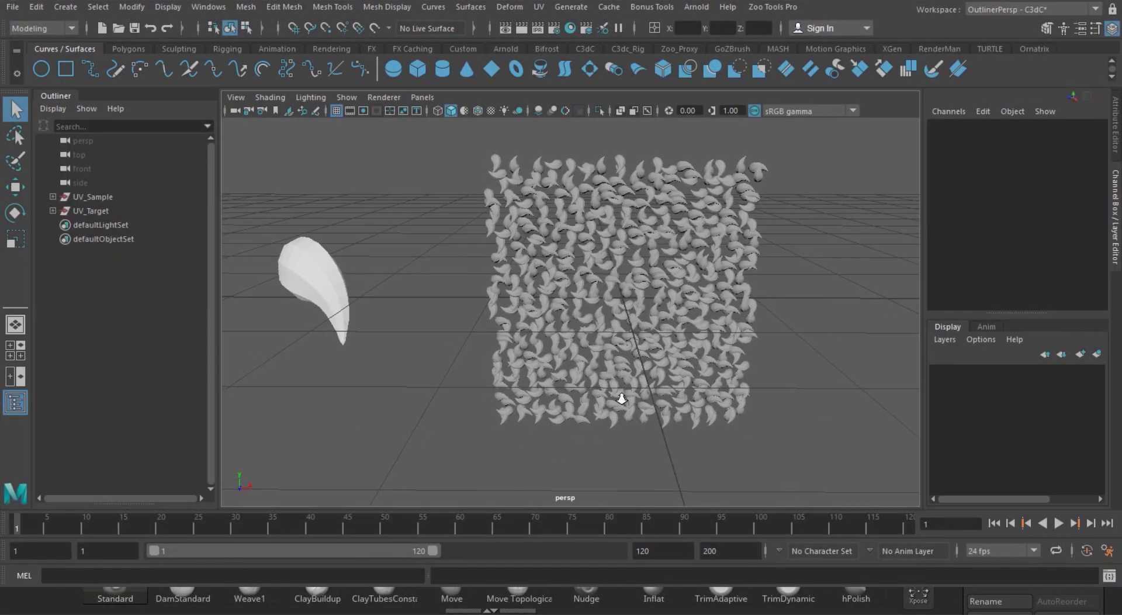
pyautogui.keyDown('alt'); pyautogui.moveTo(626, 394); pyautogui.dragTo(558, 417); pyautogui.keyUp('alt')
pyautogui.moveTo(457, 442); pyautogui.dragTo(761, 159)
pyautogui.click(9, 6)
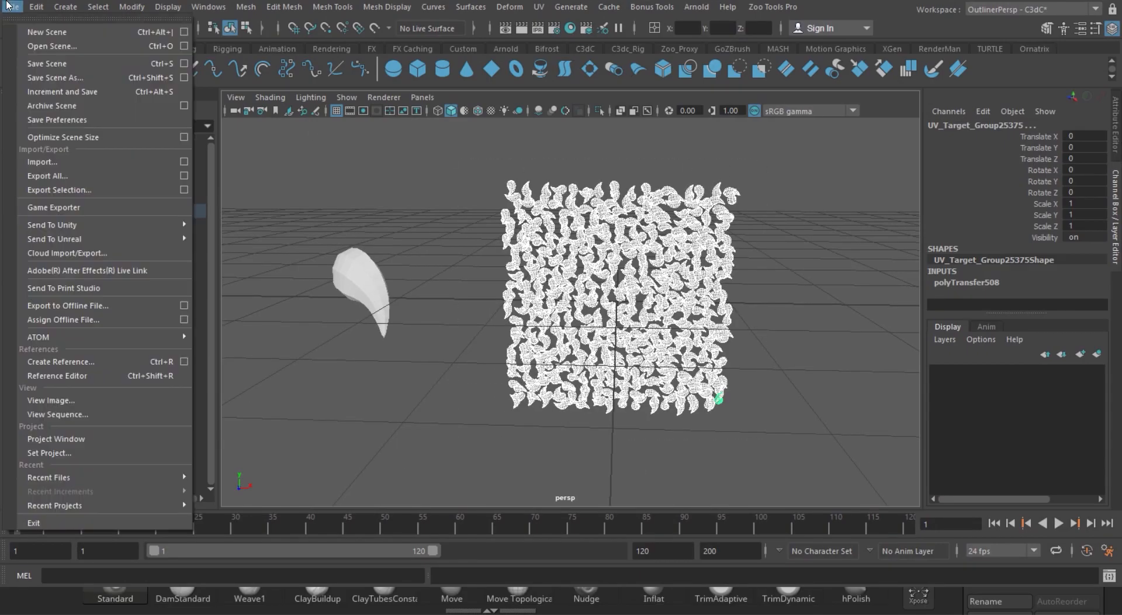
# Export the selected clumps as an OBJ file named Finished Nano to the 3D works folder, and clear the selection.
pyautogui.click(102, 189)
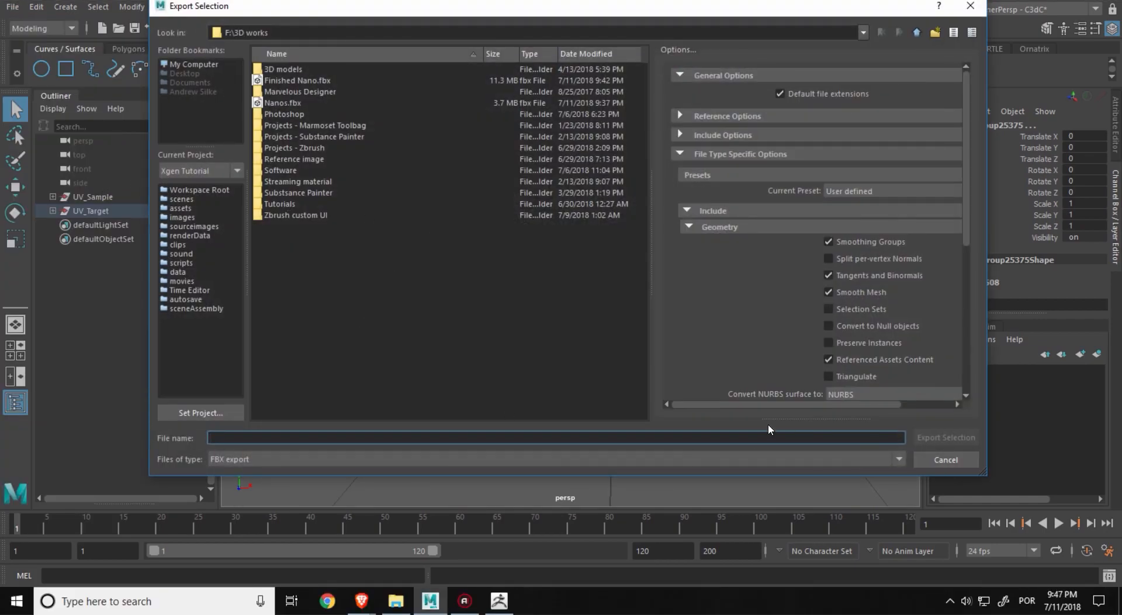
pyautogui.click(325, 81)
pyautogui.click(360, 459)
pyautogui.scroll(-1, 283, 537)
pyautogui.click(280, 546)
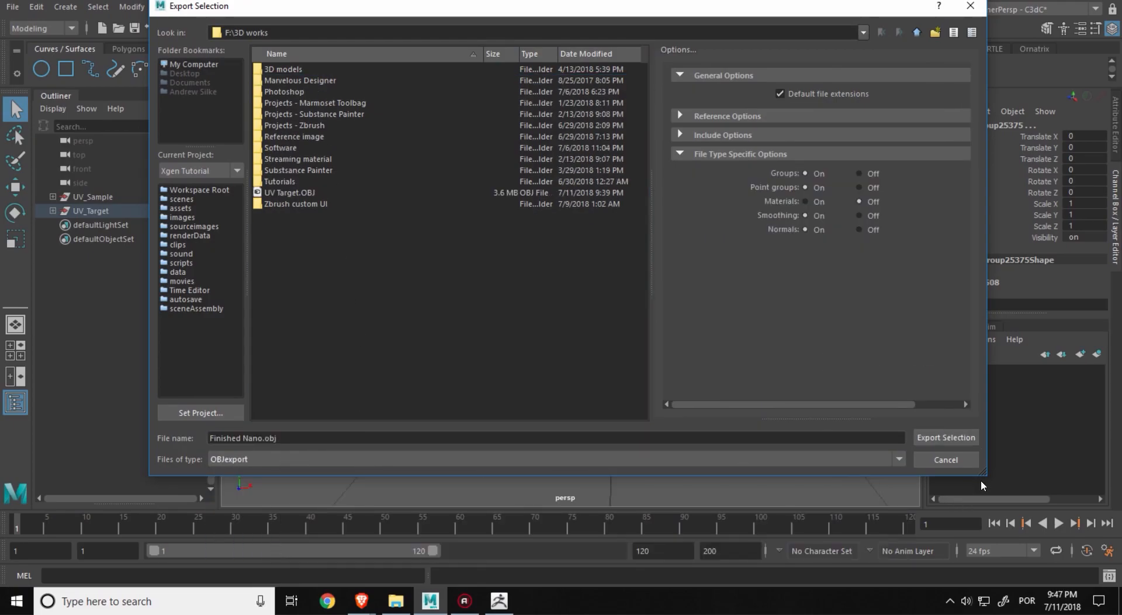
pyautogui.click(940, 438)
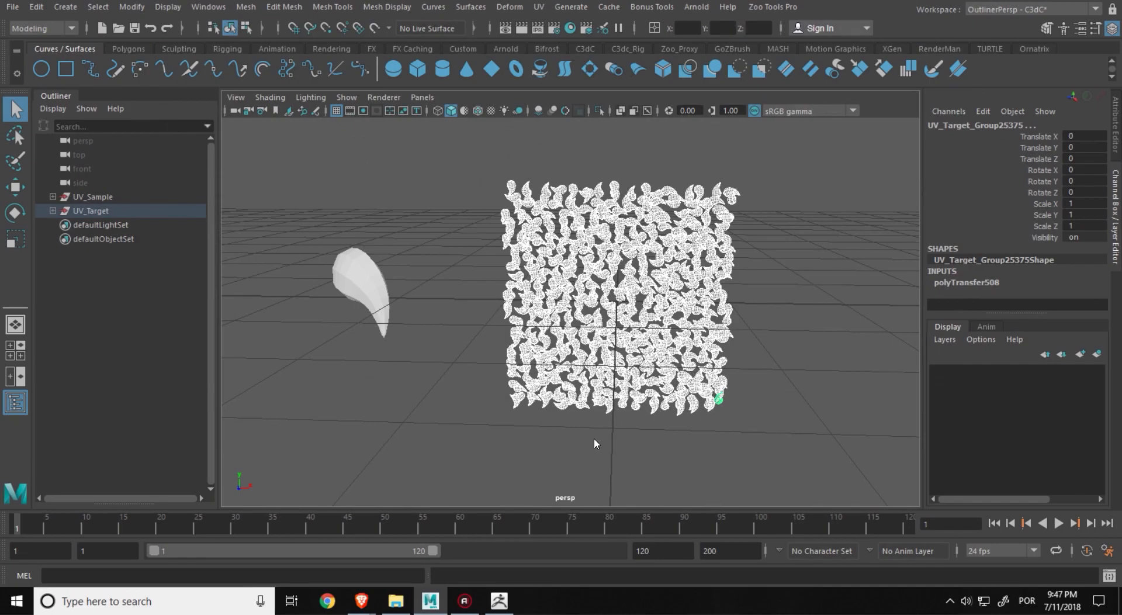
pyautogui.click(483, 452)
# Switch to ZBrush and import the Finished Nano OBJ from F:\3D works in place of the sphere, removing all unused vertices.
pyautogui.click(499, 600)
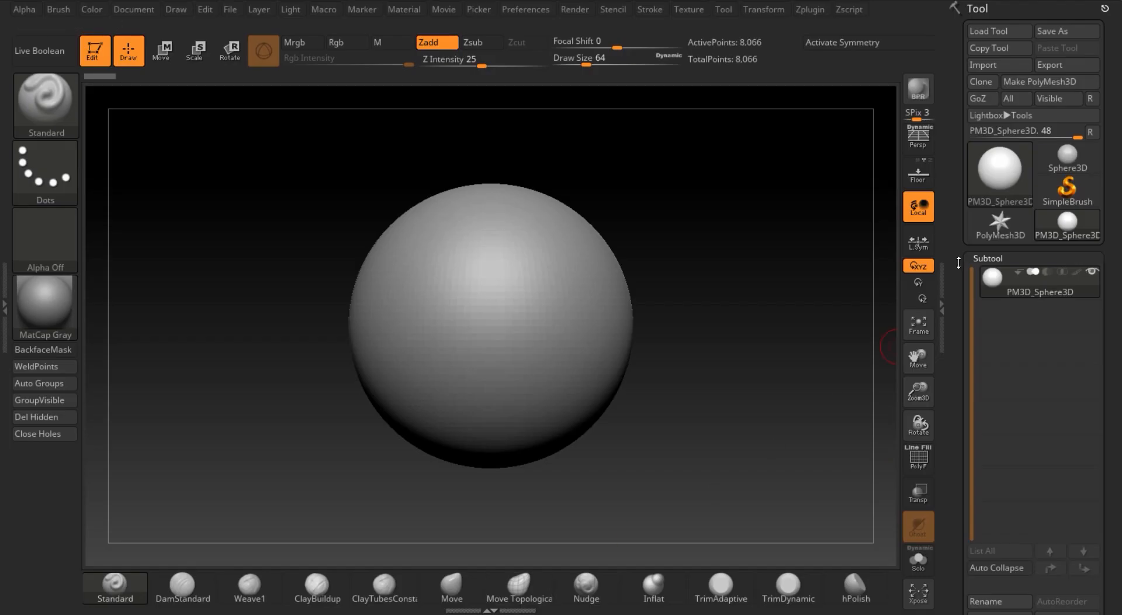
pyautogui.click(991, 63)
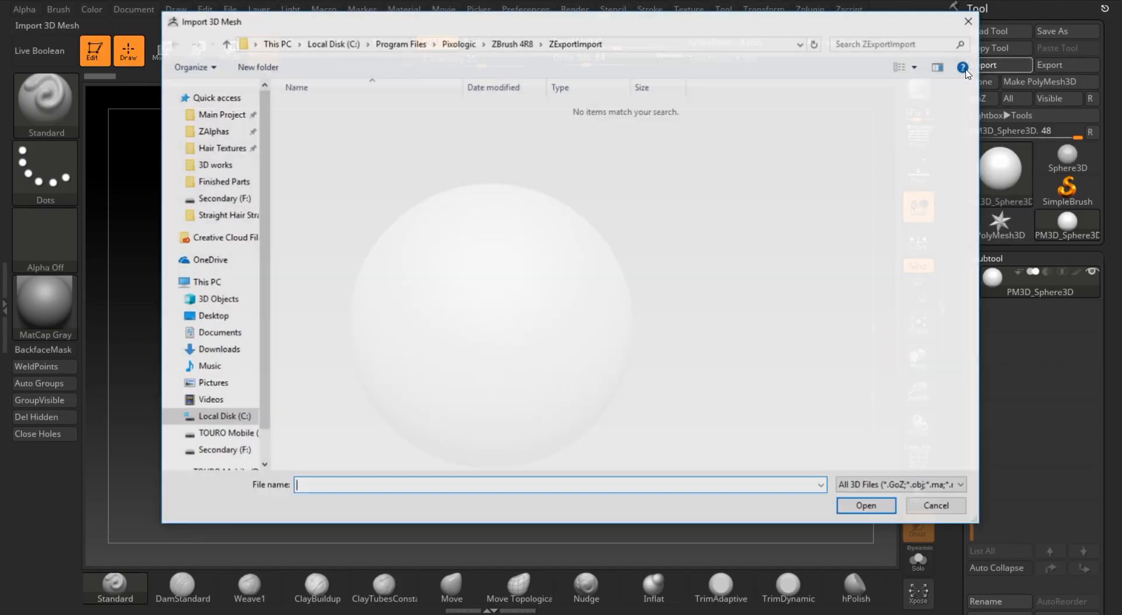
pyautogui.click(228, 198)
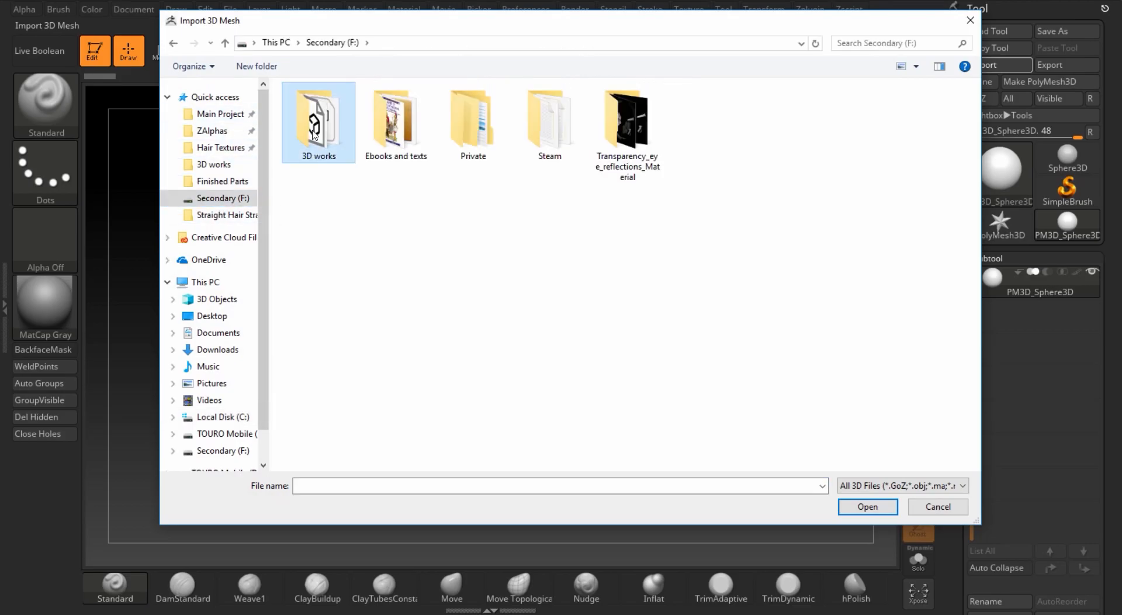
pyautogui.doubleClick(318, 122)
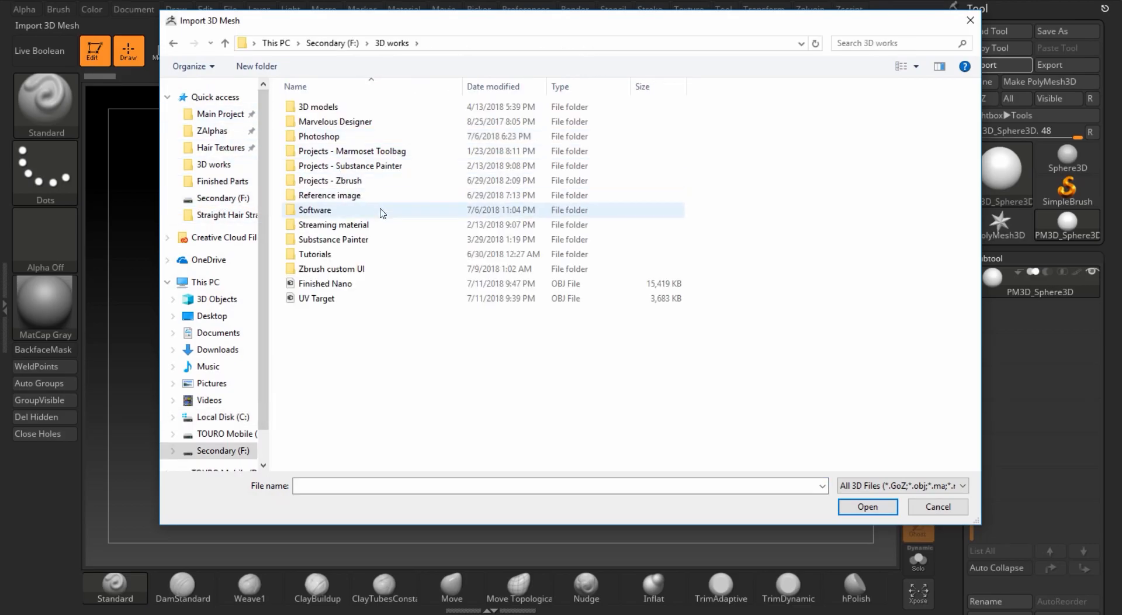
pyautogui.click(357, 284)
pyautogui.doubleClick(349, 286)
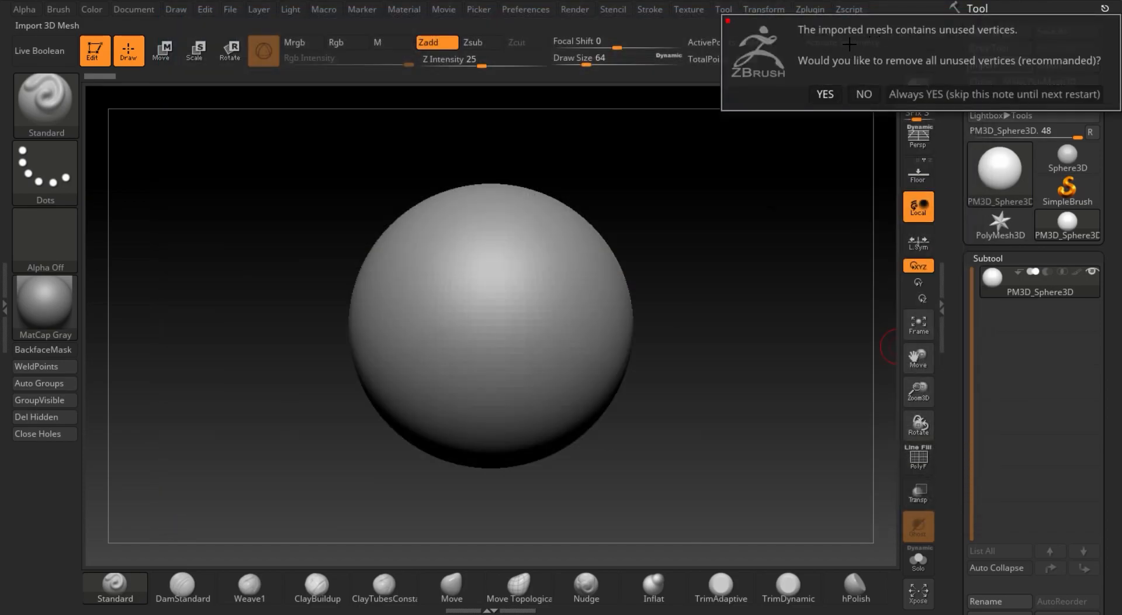
pyautogui.click(827, 92)
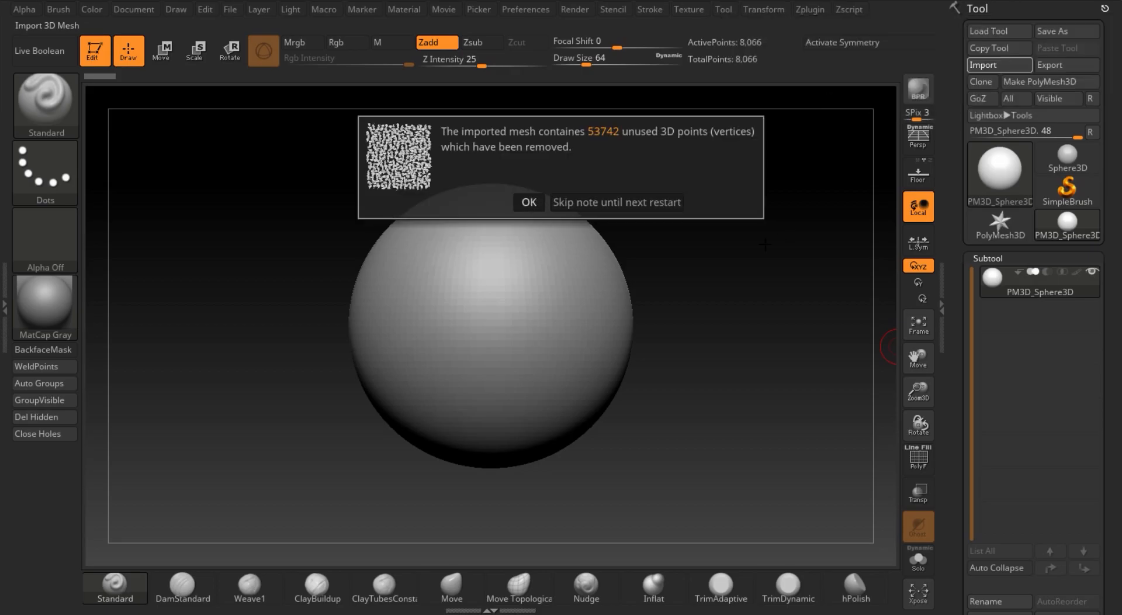
pyautogui.click(528, 201)
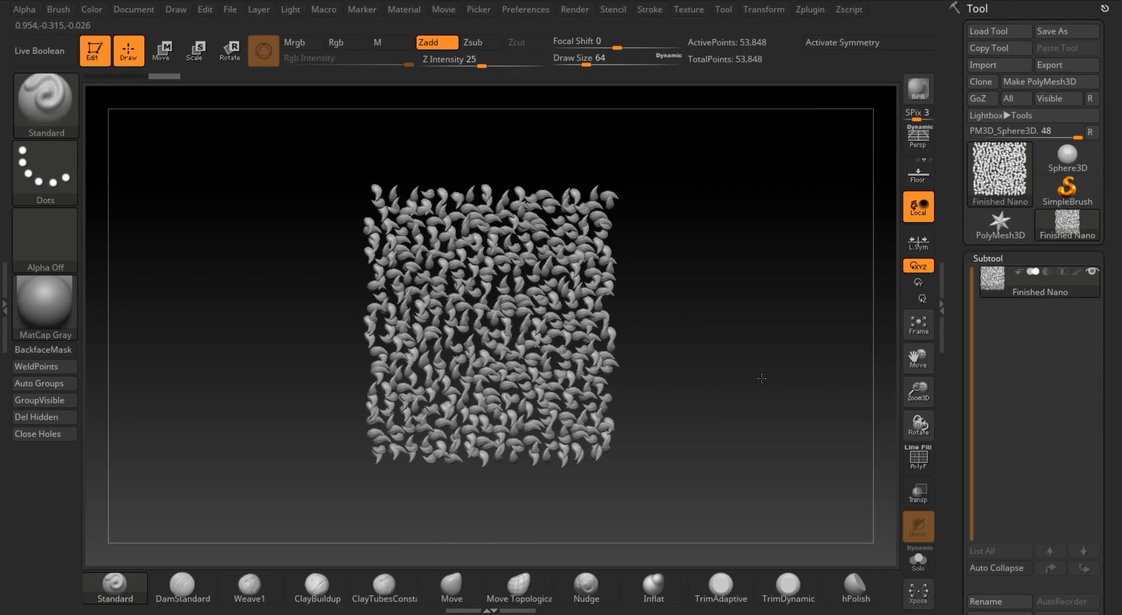
# Preview the UV layout of the imported clumps with Morph UV, and return to the 3D shape.
pyautogui.press('f')
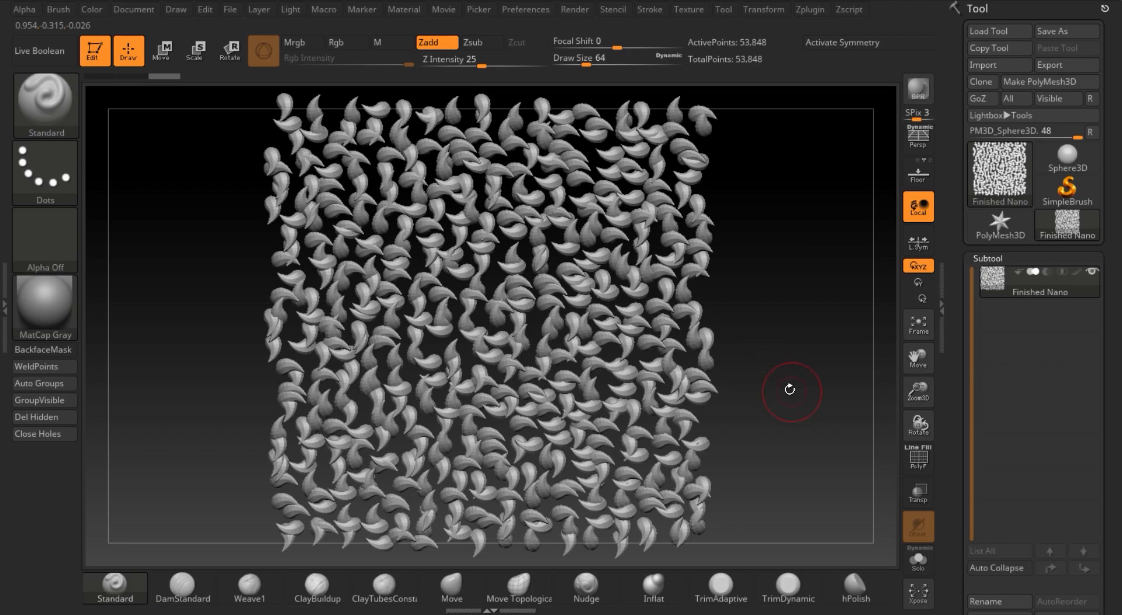
pyautogui.moveTo(957, 465)
pyautogui.mouseDown()
pyautogui.moveTo(961, 212)
pyautogui.moveTo(961, 252)
pyautogui.mouseUp()
pyautogui.click(996, 188)
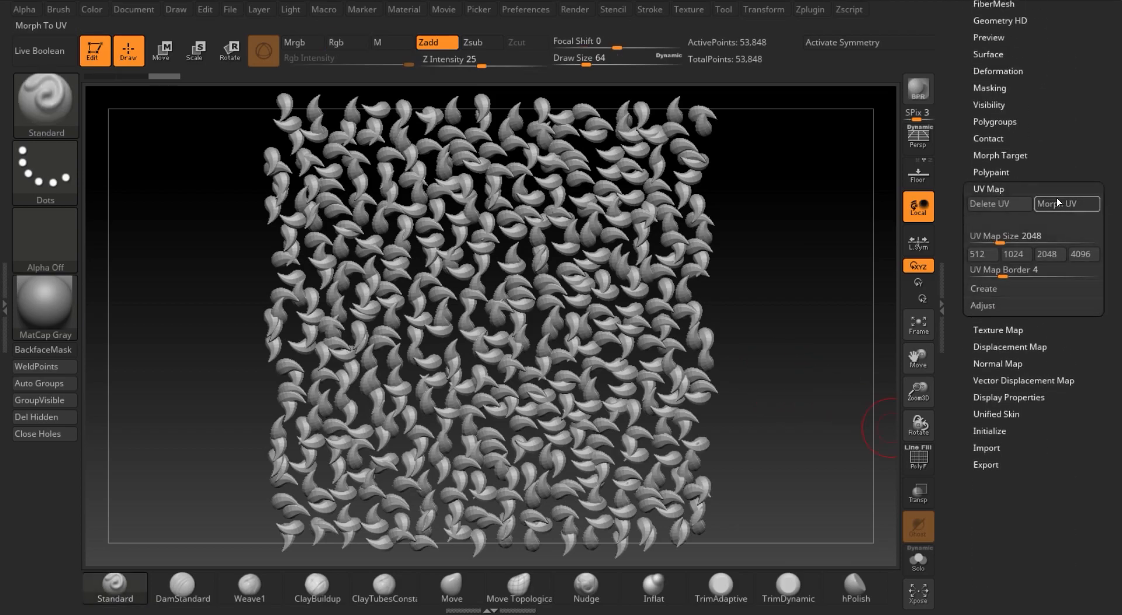
pyautogui.click(1056, 202)
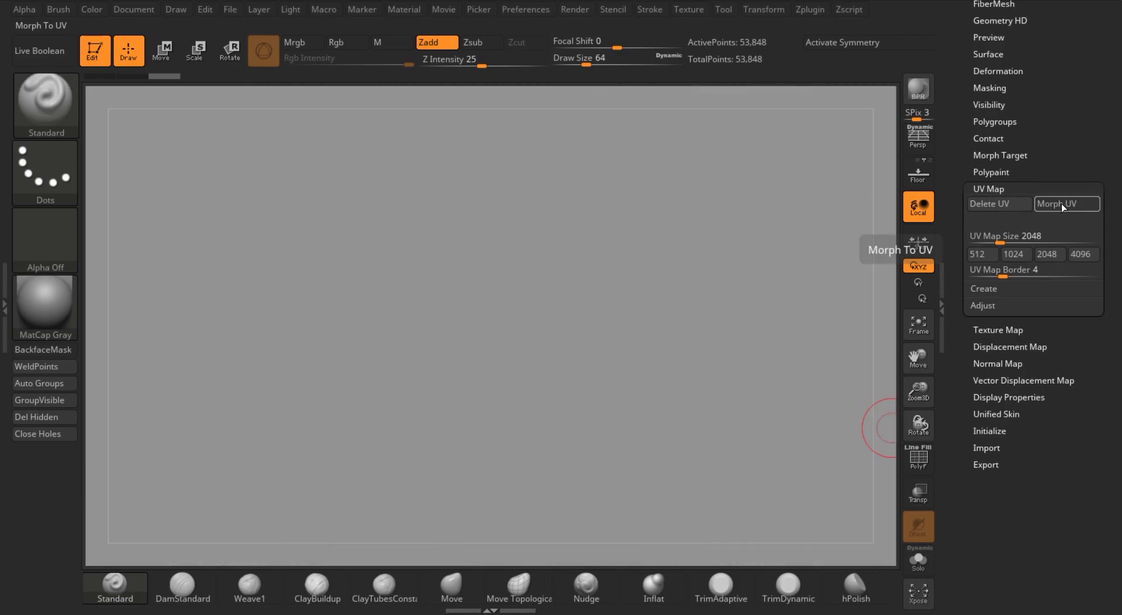
pyautogui.click(1061, 203)
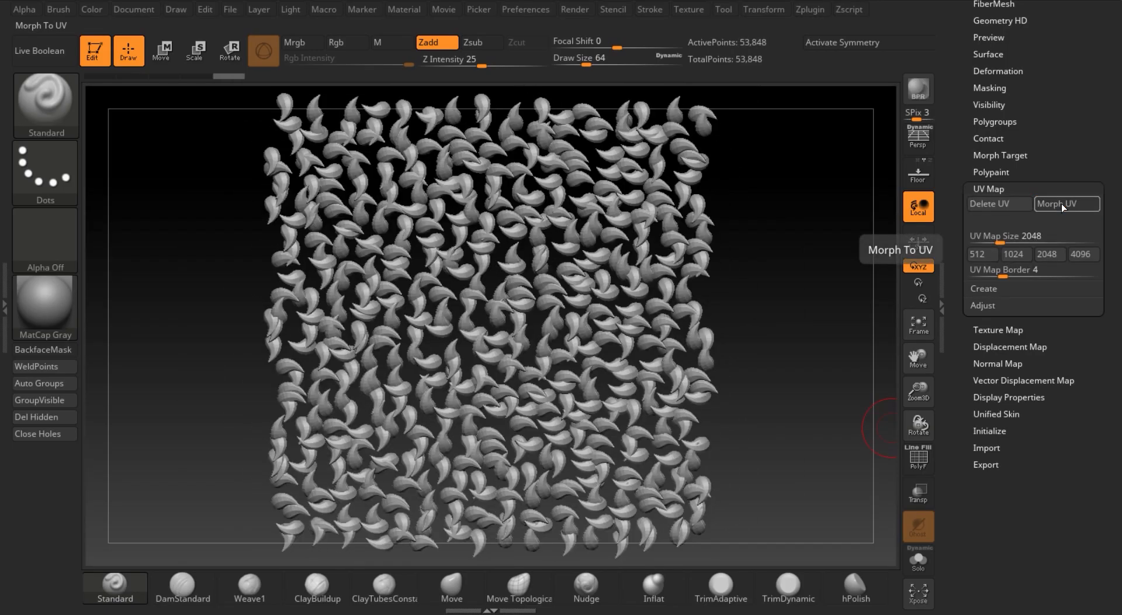
pyautogui.moveTo(806, 312)
pyautogui.mouseDown()
pyautogui.moveTo(847, 314)
pyautogui.moveTo(792, 322)
pyautogui.mouseUp()
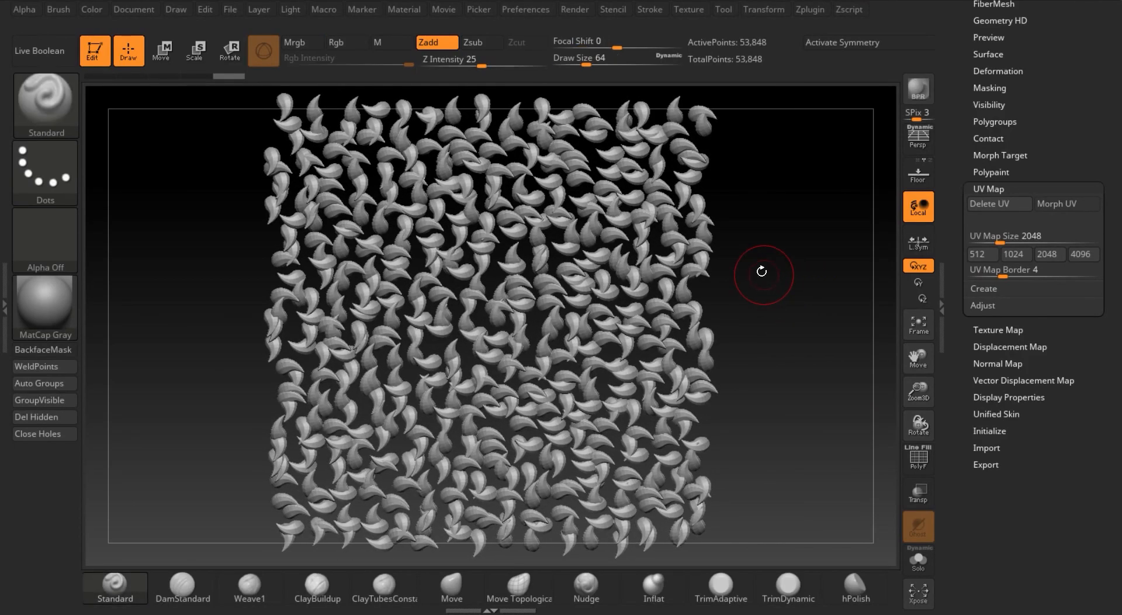
# Subdivide the imported clump mesh three times.
pyautogui.hotkey('ctrl', 'd')
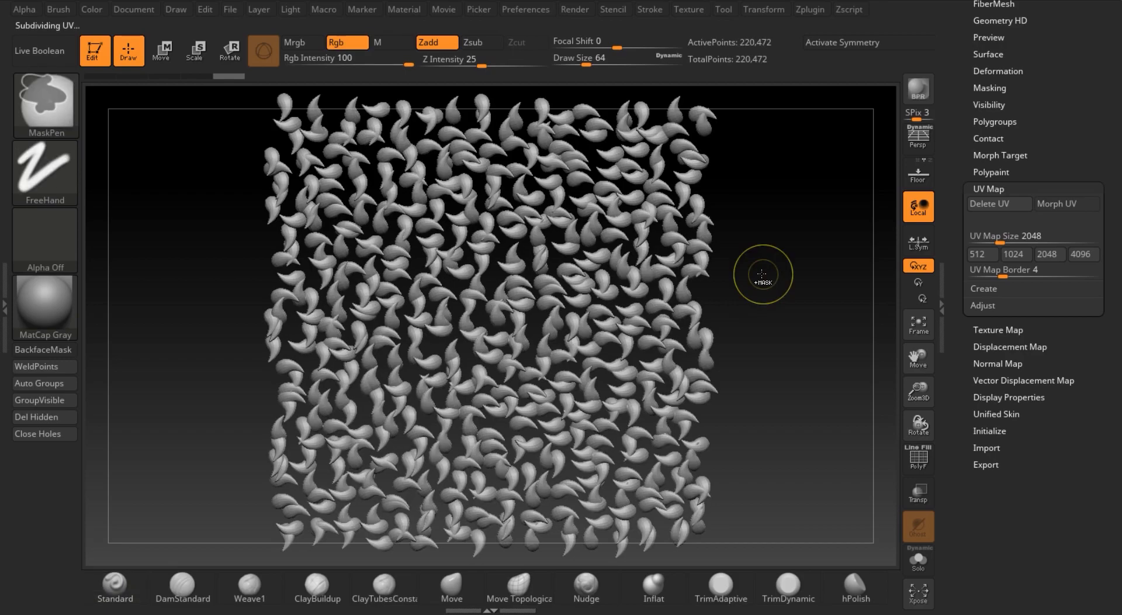
pyautogui.hotkey('ctrl', 'd')
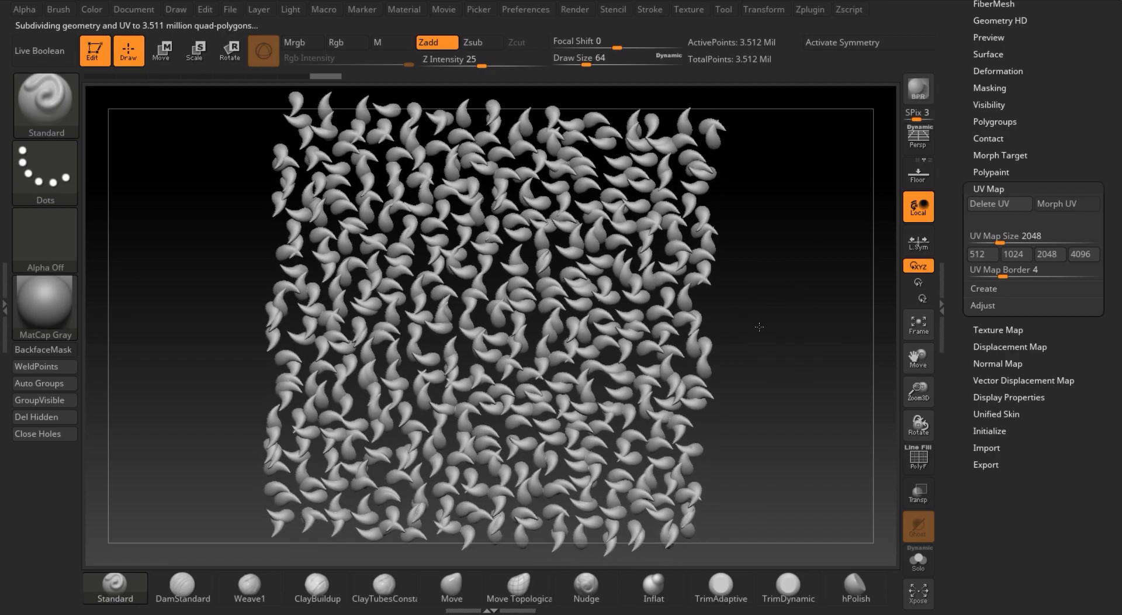
pyautogui.moveTo(791, 334)
pyautogui.keyDown('shift'); pyautogui.mouseDown()
pyautogui.moveTo(808, 304)
pyautogui.moveTo(789, 445)
pyautogui.moveTo(816, 304)
pyautogui.moveTo(667, 326)
pyautogui.moveTo(730, 304)
pyautogui.moveTo(814, 323)
pyautogui.mouseUp(); pyautogui.keyUp('shift')
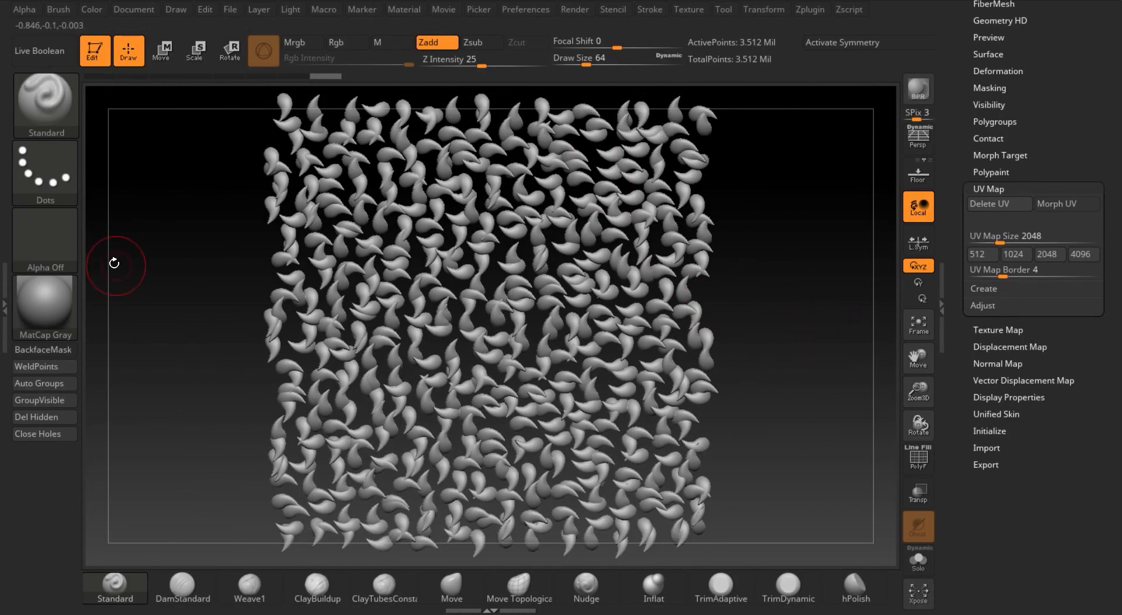
# Import the Fur_Displace_01 image from the Fur folder of ZAlphas as the current alpha.
pyautogui.click(60, 242)
pyautogui.click(136, 583)
pyautogui.click(224, 131)
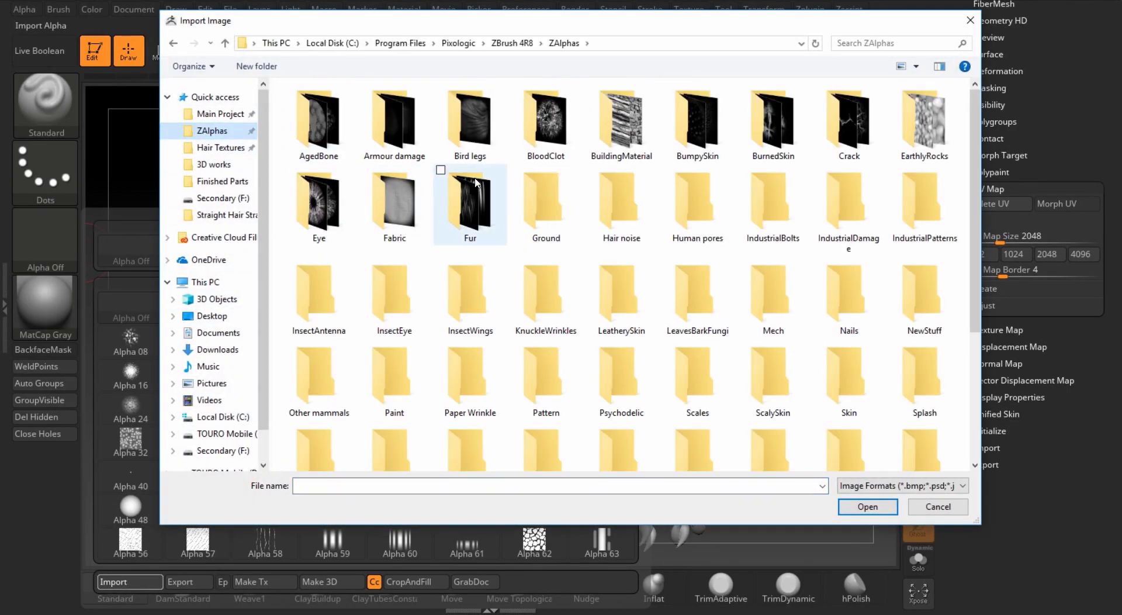
pyautogui.doubleClick(475, 205)
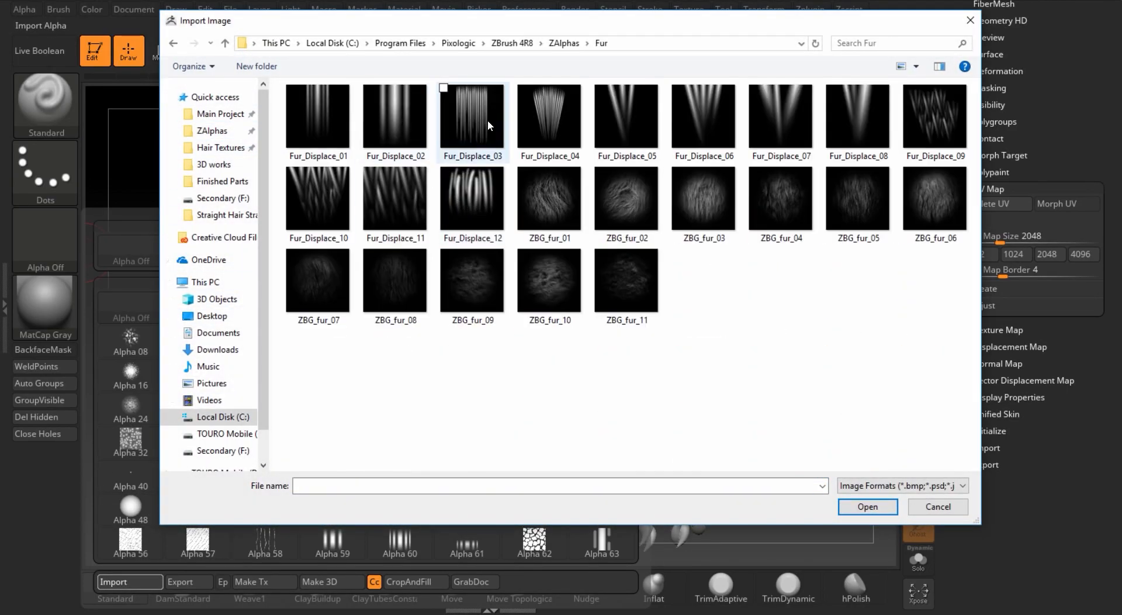
pyautogui.doubleClick(318, 117)
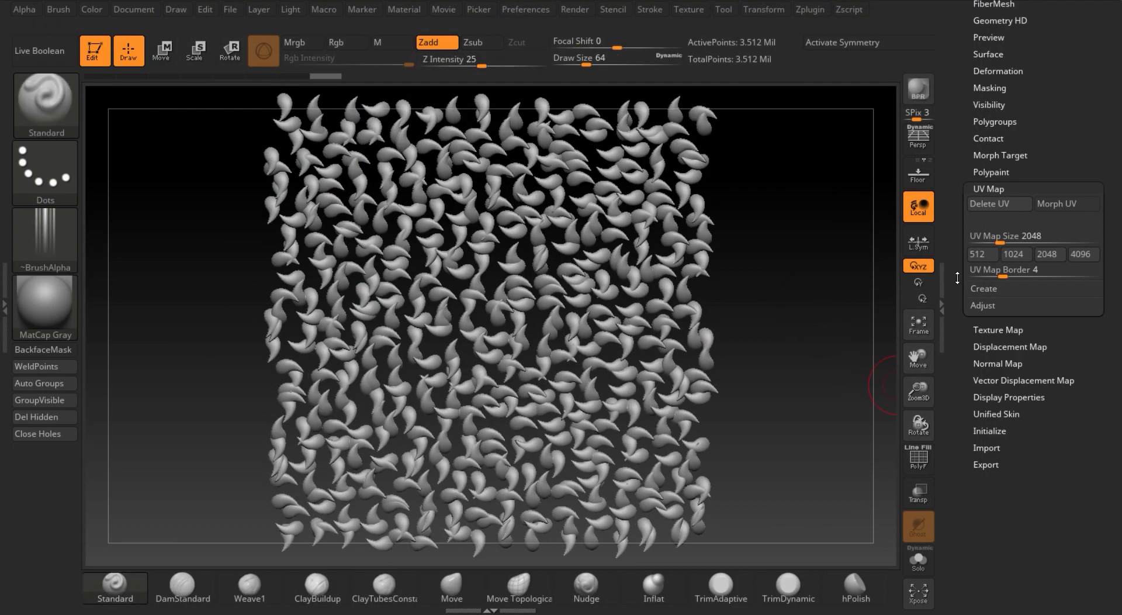
# Mask all the clumps with the fur alpha using Mask By Alpha, and inspect the strand pattern up close.
pyautogui.scroll(5, 967, 244)
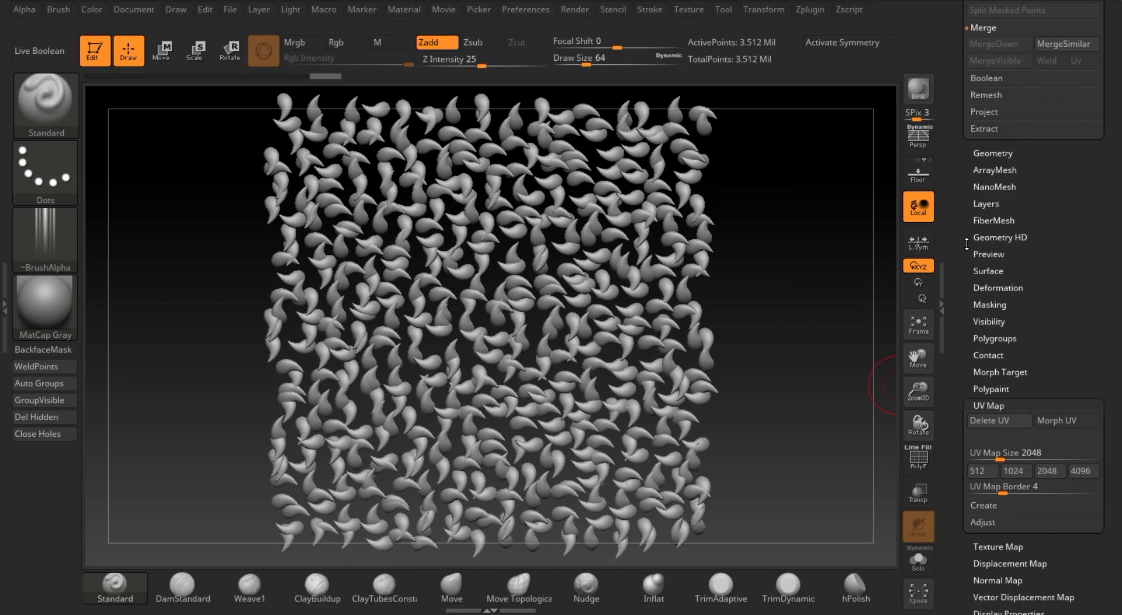
pyautogui.click(989, 299)
pyautogui.scroll(-5, 954, 293)
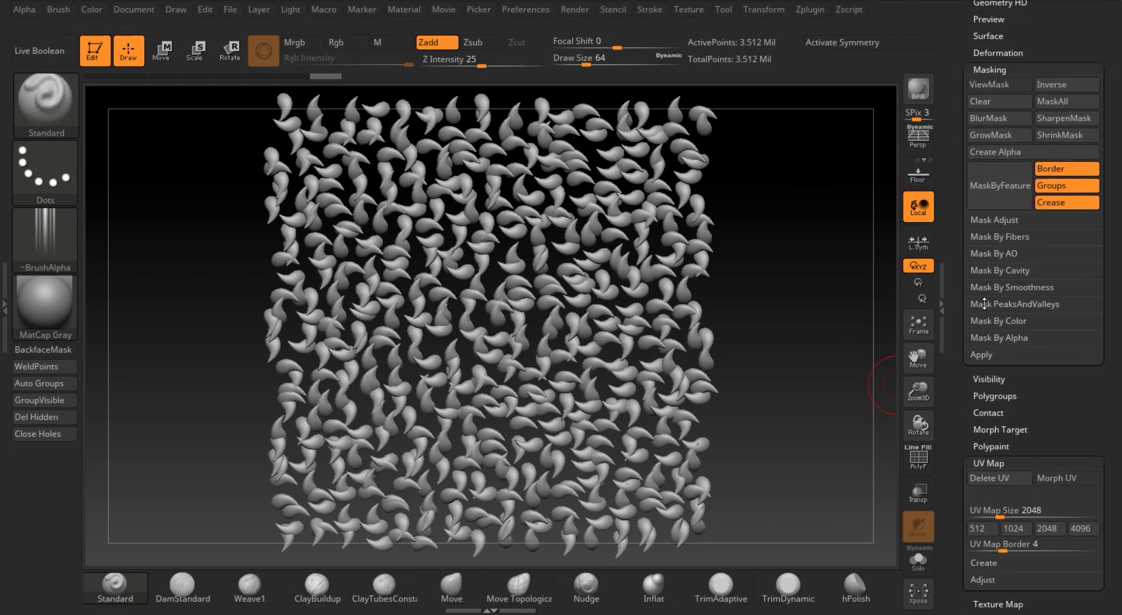
pyautogui.click(1000, 338)
pyautogui.click(1009, 354)
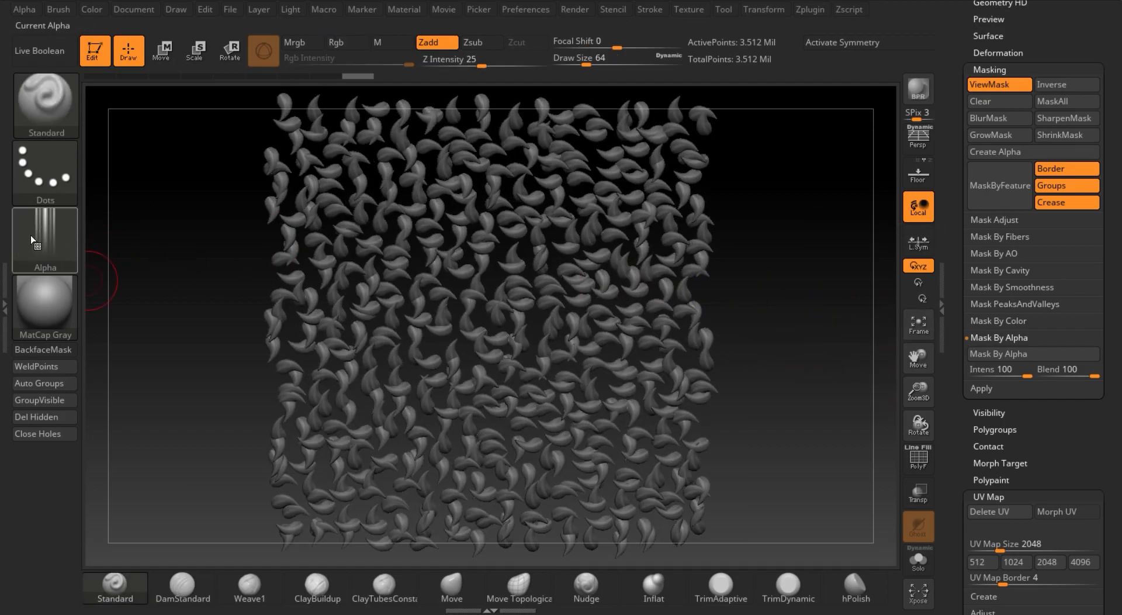
pyautogui.keyDown('alt'); pyautogui.moveTo(807, 329); pyautogui.dragTo(652, 379); pyautogui.keyUp('alt')
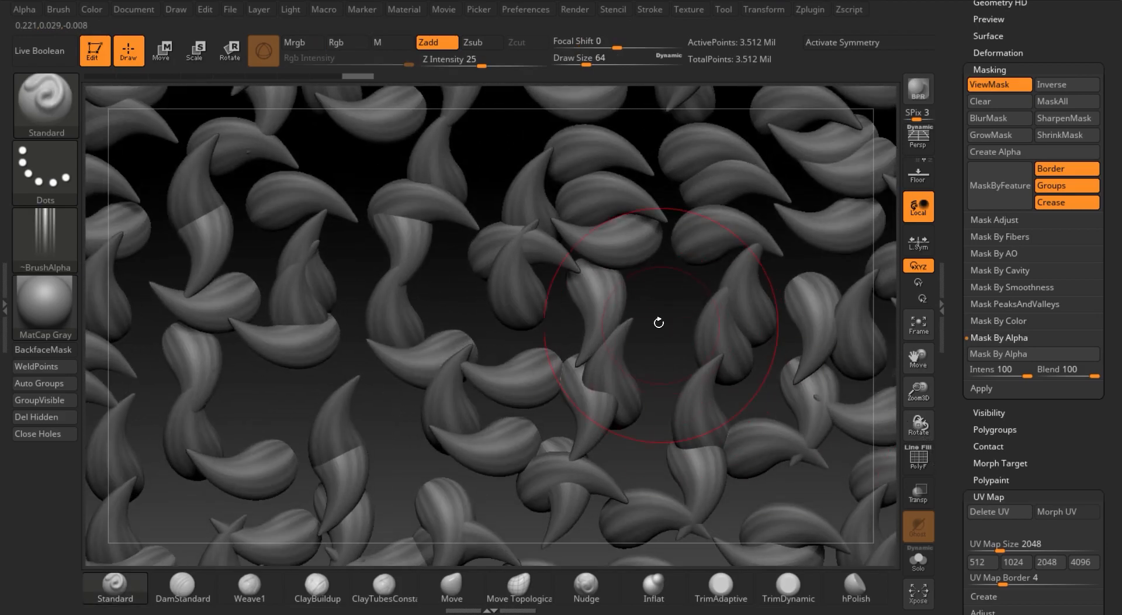
pyautogui.press('f')
# Apply the Inflate deformation to the unmasked parts of the clumps, hide the mask display and inspect the fur strands.
pyautogui.moveTo(955, 193); pyautogui.dragTo(968, 267)
pyautogui.keyDown('shift'); pyautogui.click(992, 256); pyautogui.keyUp('shift')
pyautogui.moveTo(957, 356); pyautogui.dragTo(960, 225)
pyautogui.click(1041, 292)
pyautogui.write('1 Inflate')
pyautogui.moveTo(1042, 293); pyautogui.dragTo(1046, 294)
pyautogui.hotkey('ctrl', 'h')
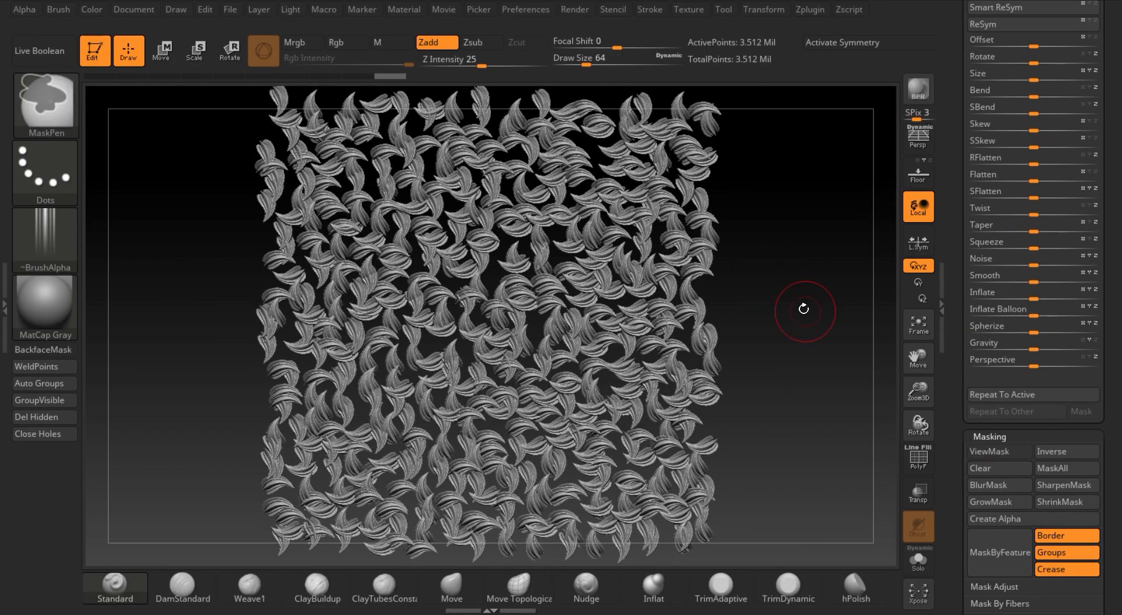
pyautogui.moveTo(787, 301)
pyautogui.keyDown('ctrl'); pyautogui.mouseDown(button='right')
pyautogui.moveTo(609, 356)
pyautogui.moveTo(466, 88)
pyautogui.mouseUp(button='right'); pyautogui.keyUp('ctrl')
pyautogui.moveTo(724, 306)
pyautogui.mouseDown(button='right')
pyautogui.moveTo(769, 269)
pyautogui.moveTo(771, 293)
pyautogui.mouseUp(button='right')
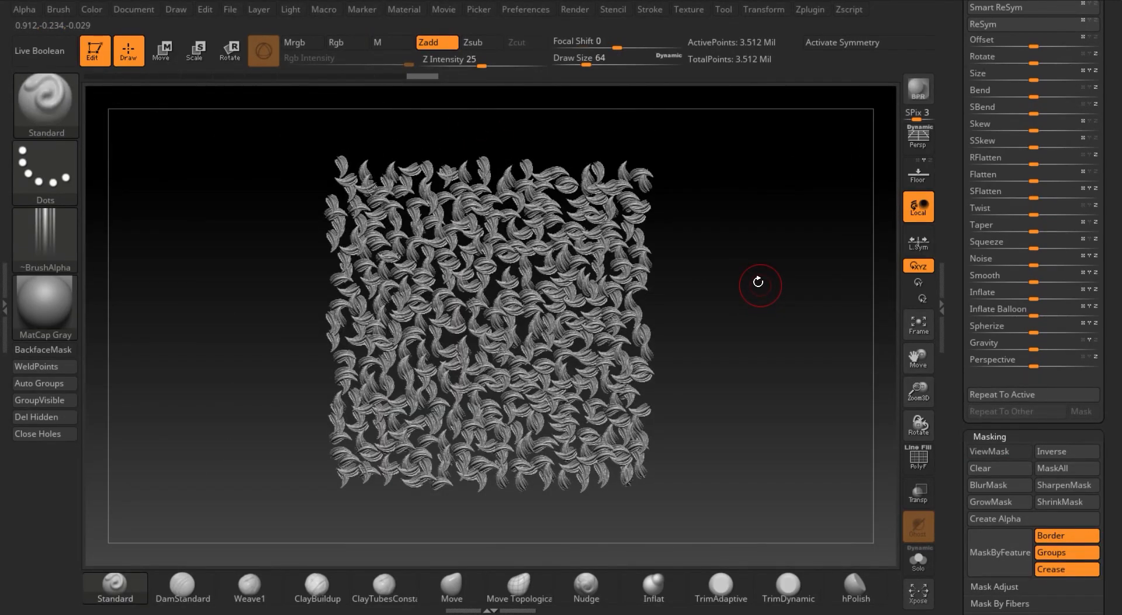
pyautogui.moveTo(759, 281)
pyautogui.mouseDown(button='right')
pyautogui.moveTo(808, 355)
pyautogui.moveTo(769, 358)
pyautogui.moveTo(781, 355)
pyautogui.mouseUp(button='right')
pyautogui.press('f')
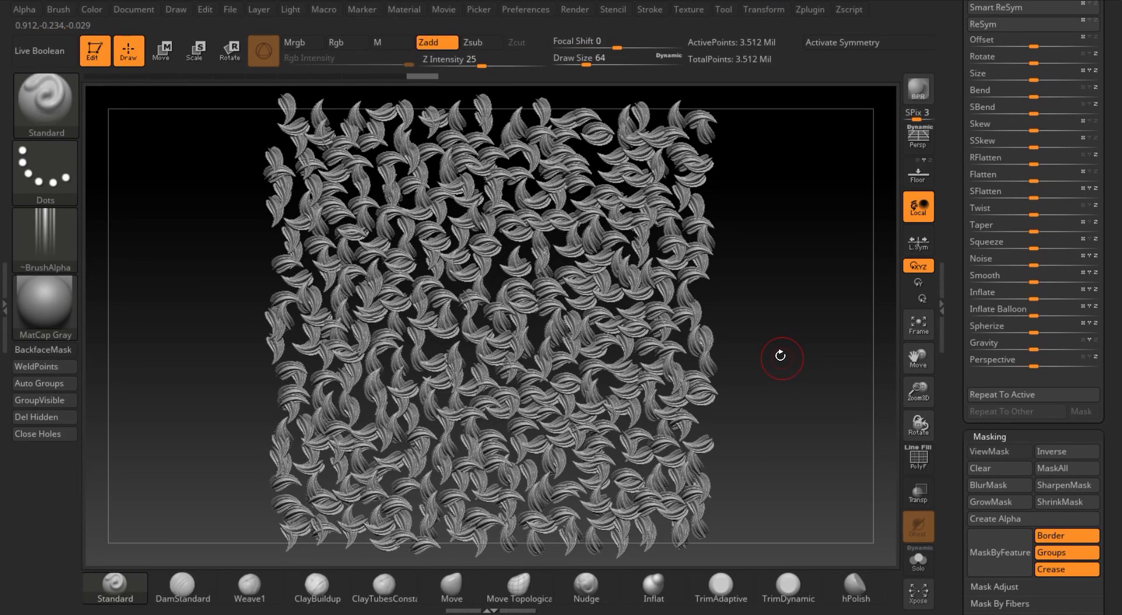